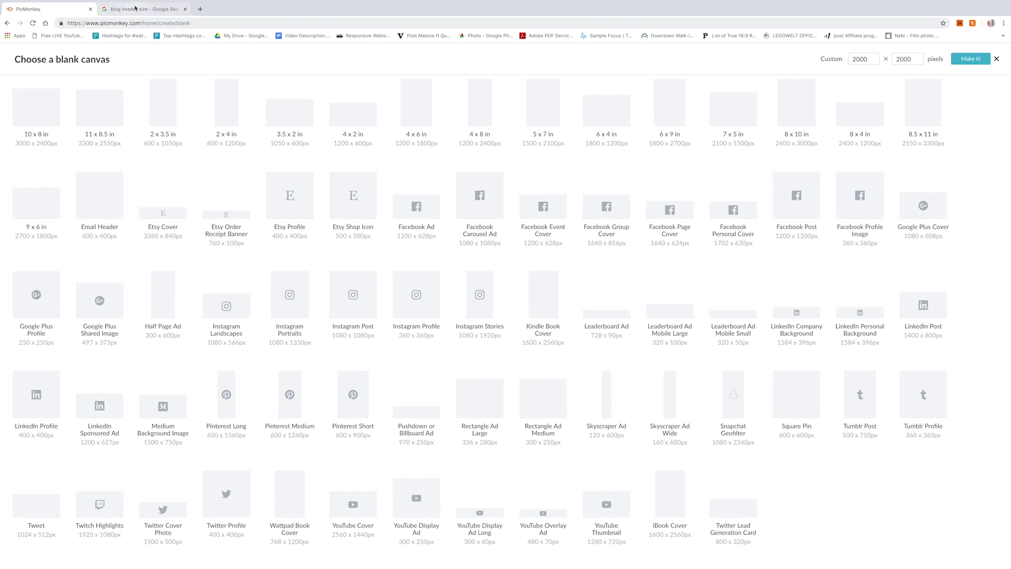
Check the recommended blog header size in the Google results, and set the custom blank canvas to 2200 x 600 pixels.
click(135, 9)
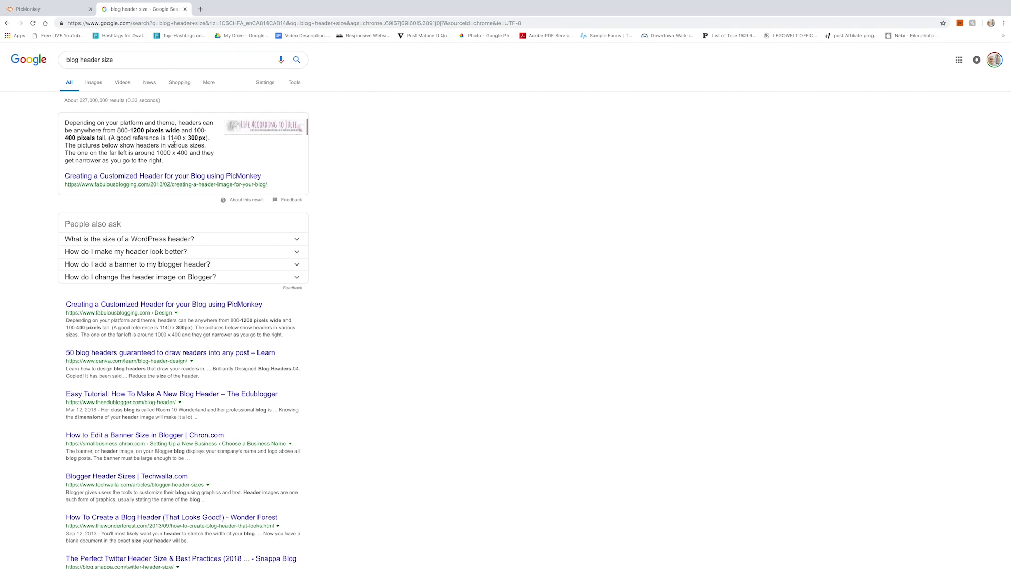
click(56, 9)
double_click(871, 59)
text(114)
key(BackSpace)
key(BackSpace)
key(BackSpace)
text(2200)
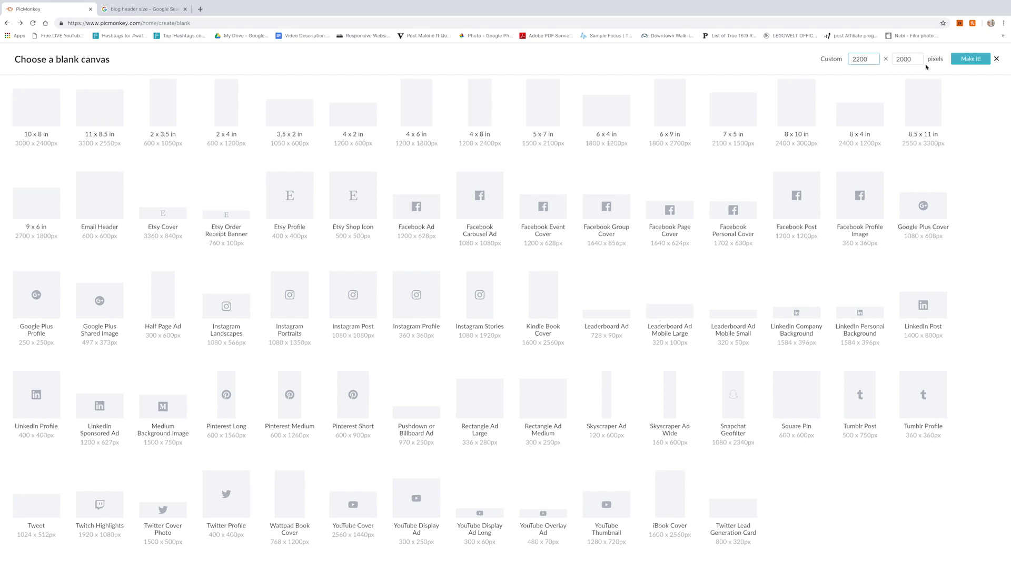
click(894, 59)
drag(917, 59, 888, 62)
text(6)
click(969, 61)
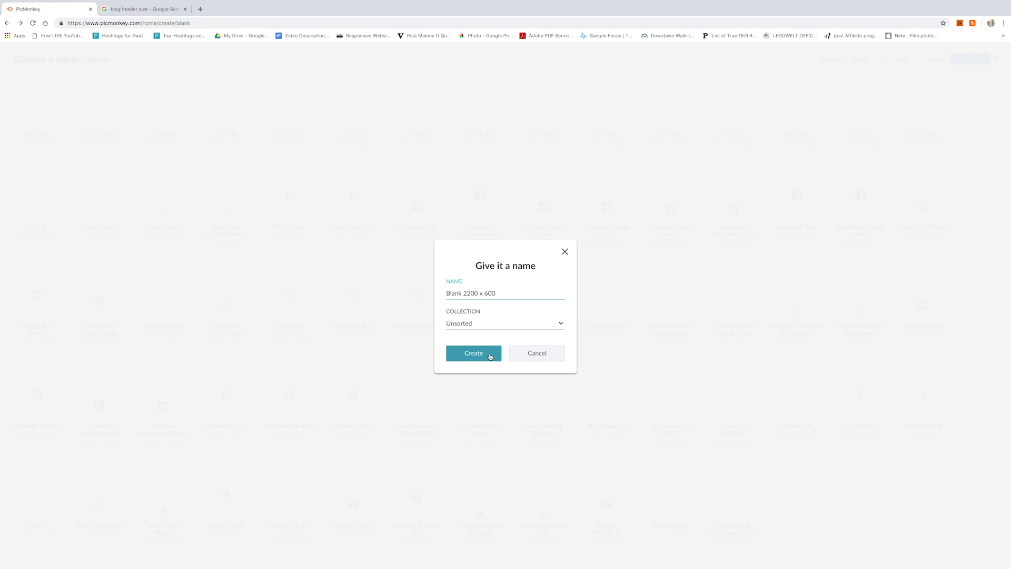
Name the new canvas "Blog Header" and create it in the Unsorted collection.
drag(501, 289, 415, 289)
text(Blog Header)
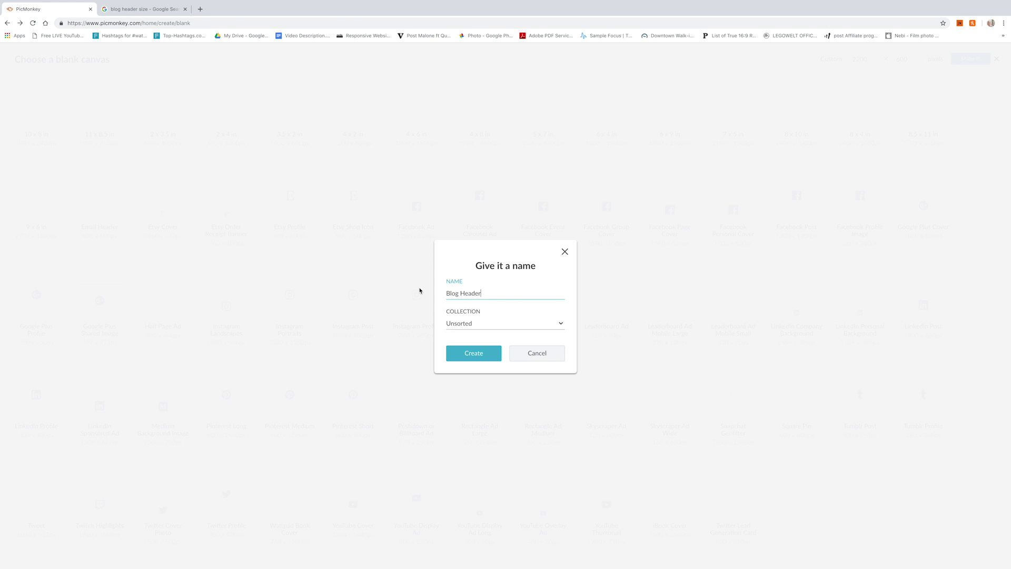
click(469, 354)
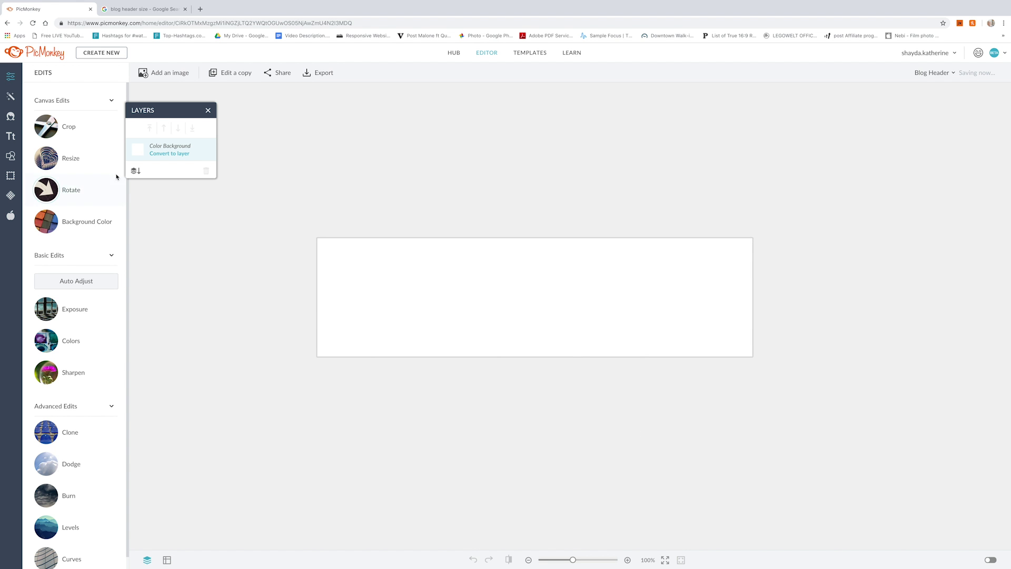
Add a text box to the canvas, enlarge it, and enter the blog title "Audrey & Teddy".
click(11, 137)
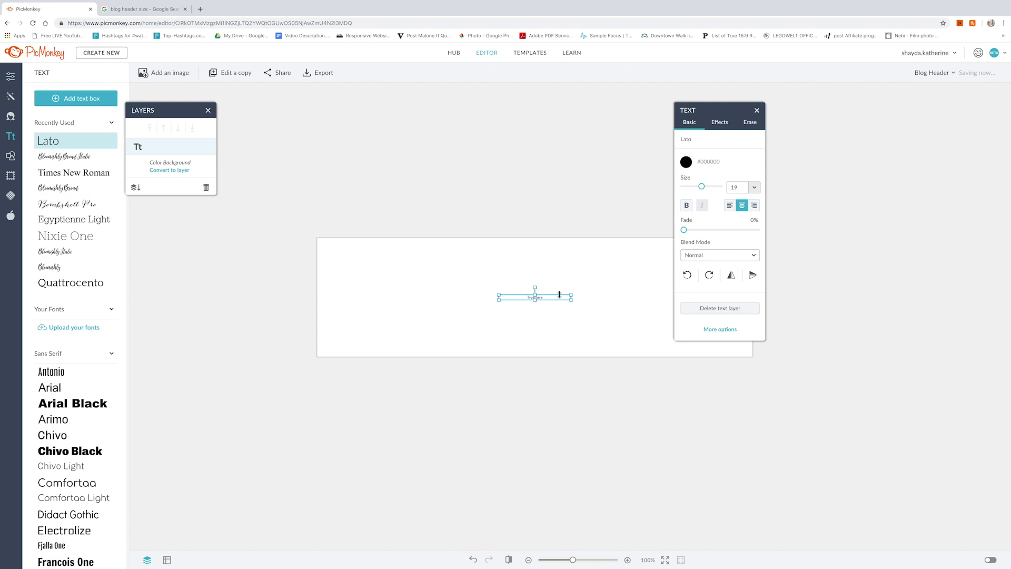
drag(568, 295, 599, 291)
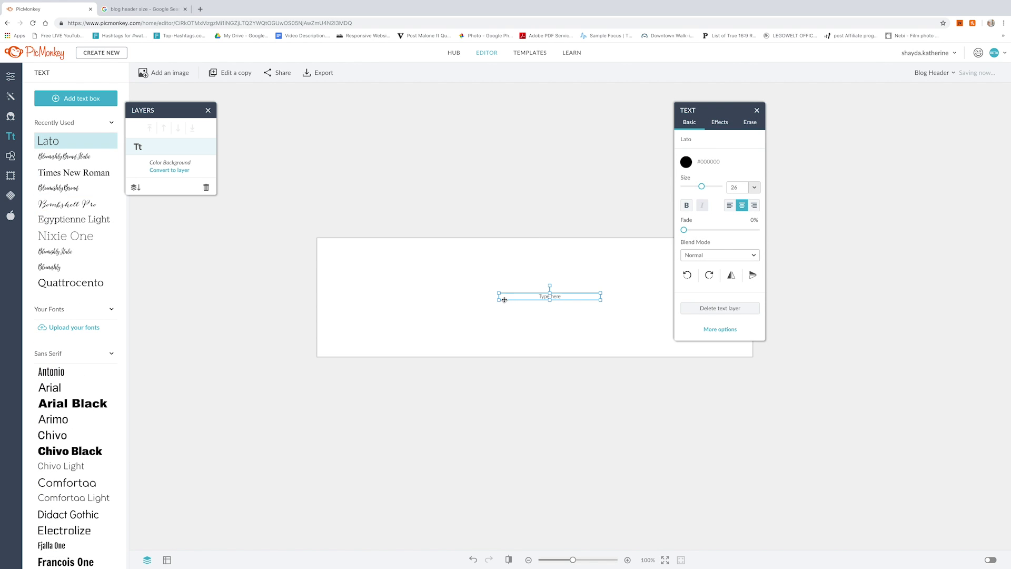
drag(498, 299, 469, 322)
click(532, 296)
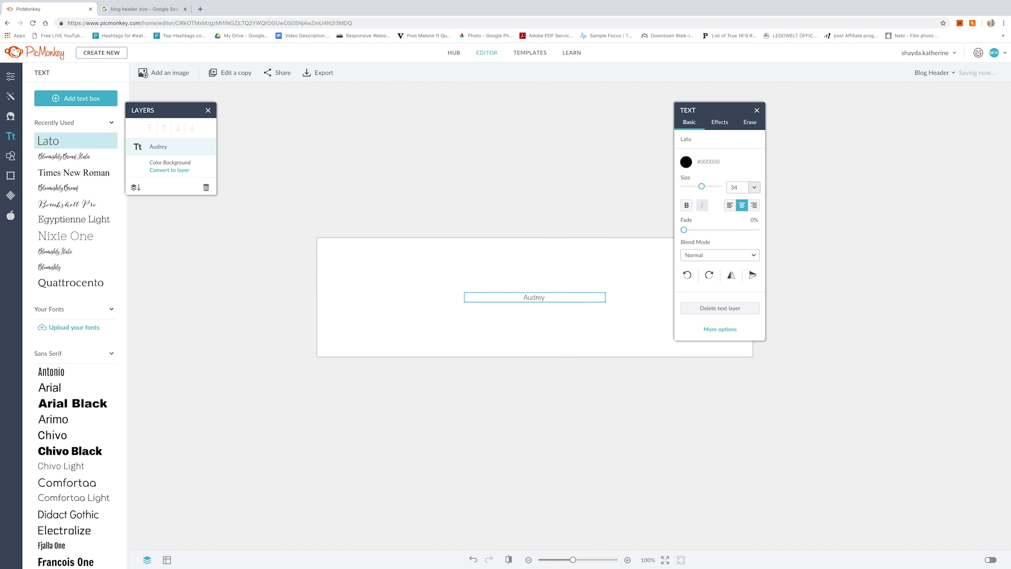
text(Audrey & Teddy)
Set the title's font size to 97 and widen its text box so the title fits on one line.
key(ctrl+a)
drag(701, 186, 715, 186)
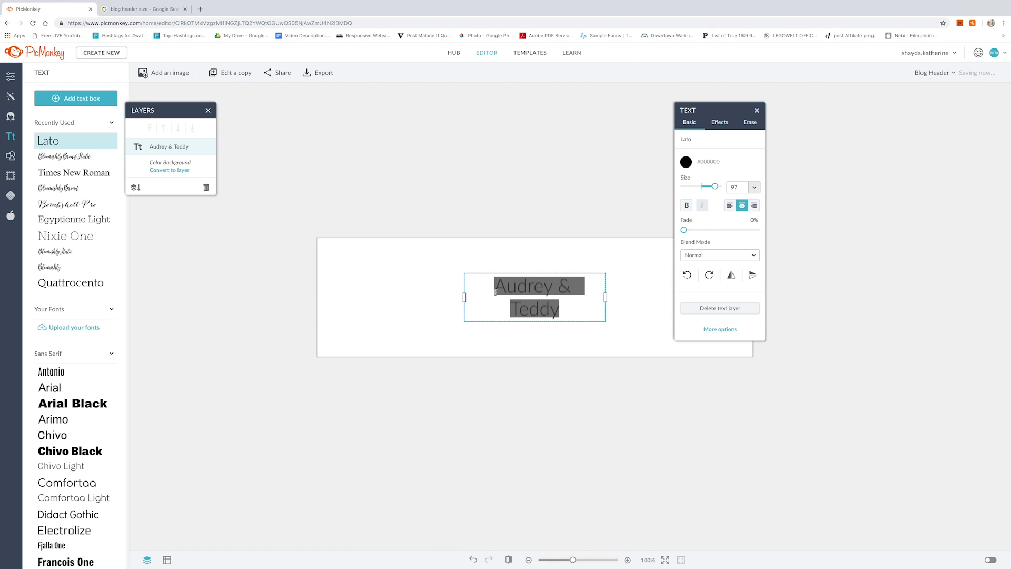
drag(464, 297, 441, 298)
click(449, 296)
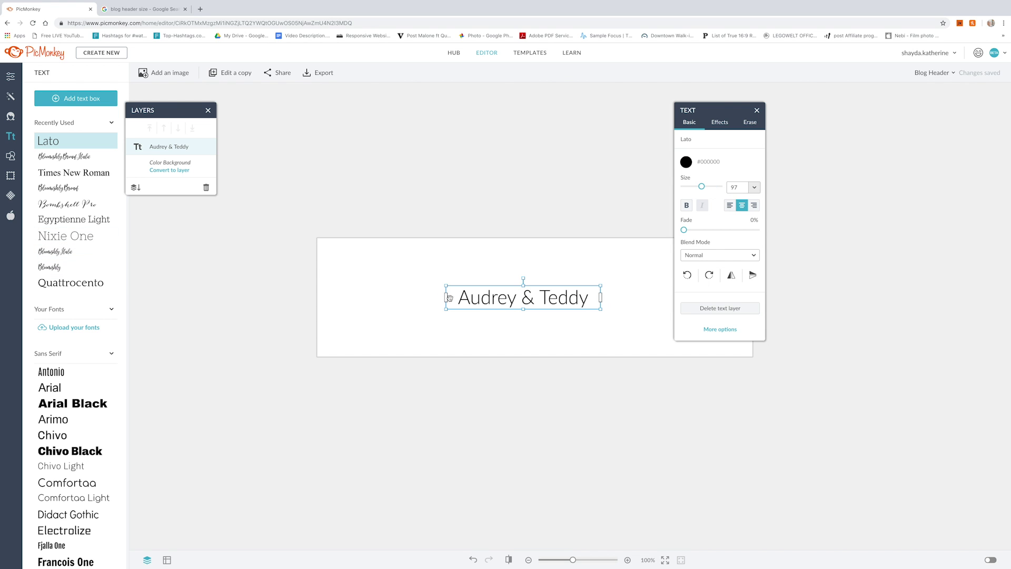
Change the title to the handwriting font Bombshell Pro and stretch its text box wider.
scroll(60, 362, down, 10)
scroll(61, 362, down, 10)
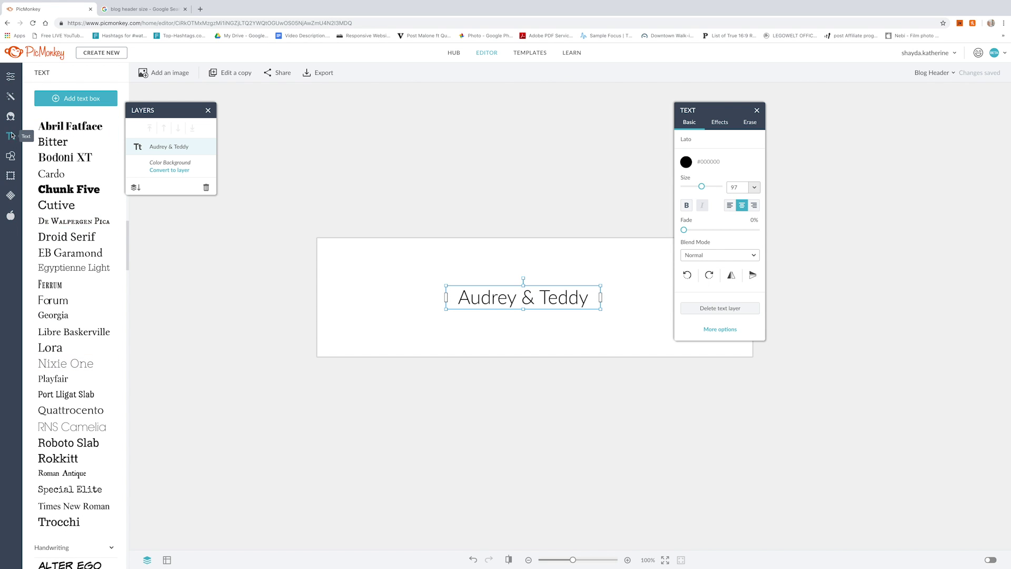
scroll(59, 286, down, 6)
scroll(59, 286, down, 3)
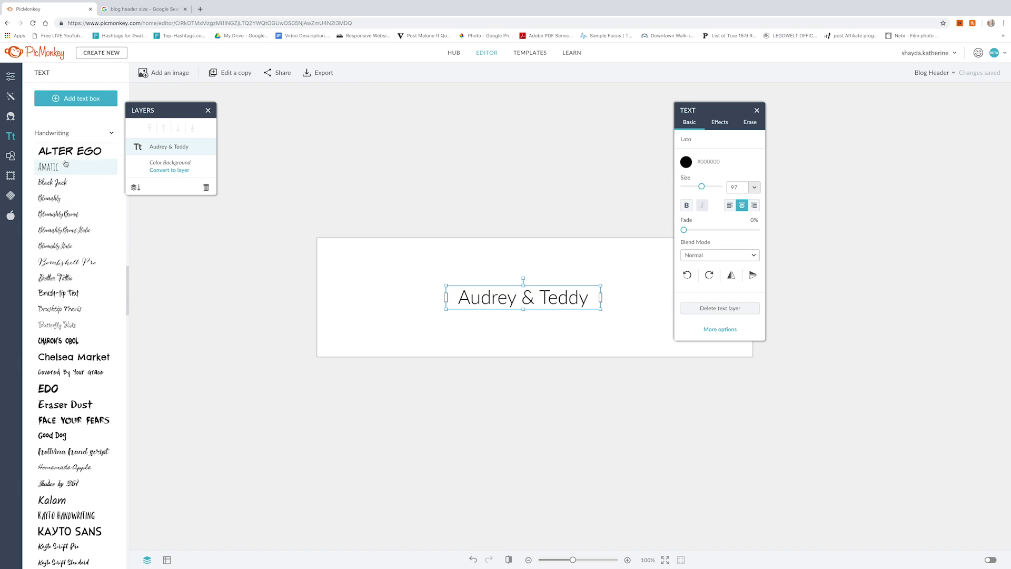
click(84, 231)
click(69, 262)
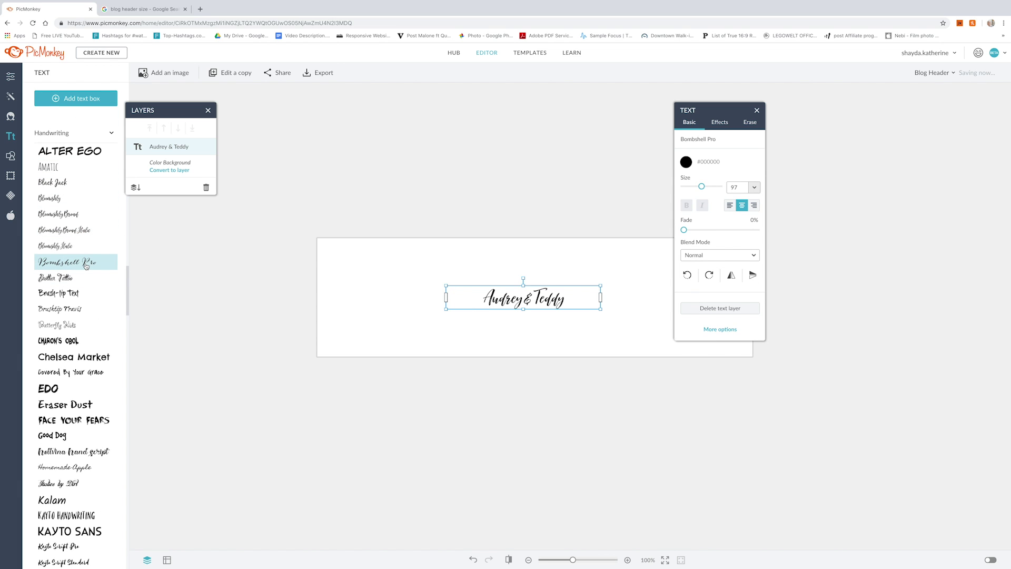
drag(446, 297, 365, 299)
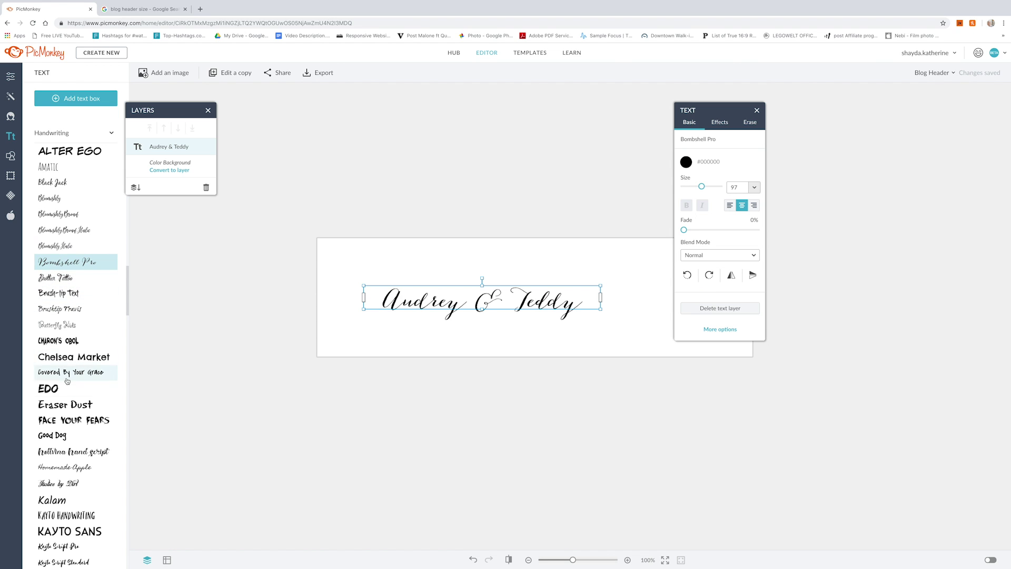
Try the Sacramento font on the title, and change the title to Bloomishly Broad.
scroll(78, 459, down, 5)
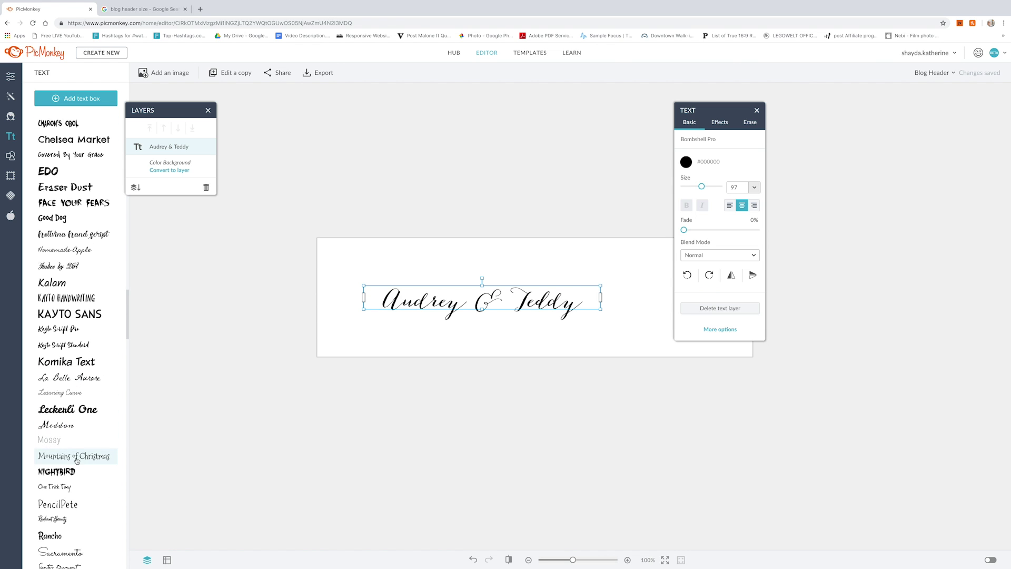
click(70, 551)
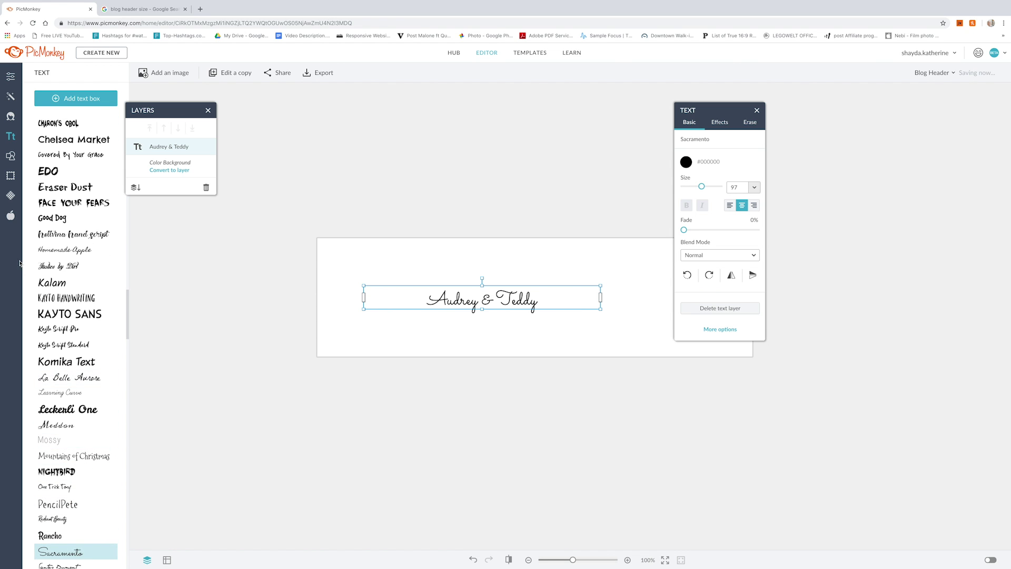
scroll(83, 267, up, 7)
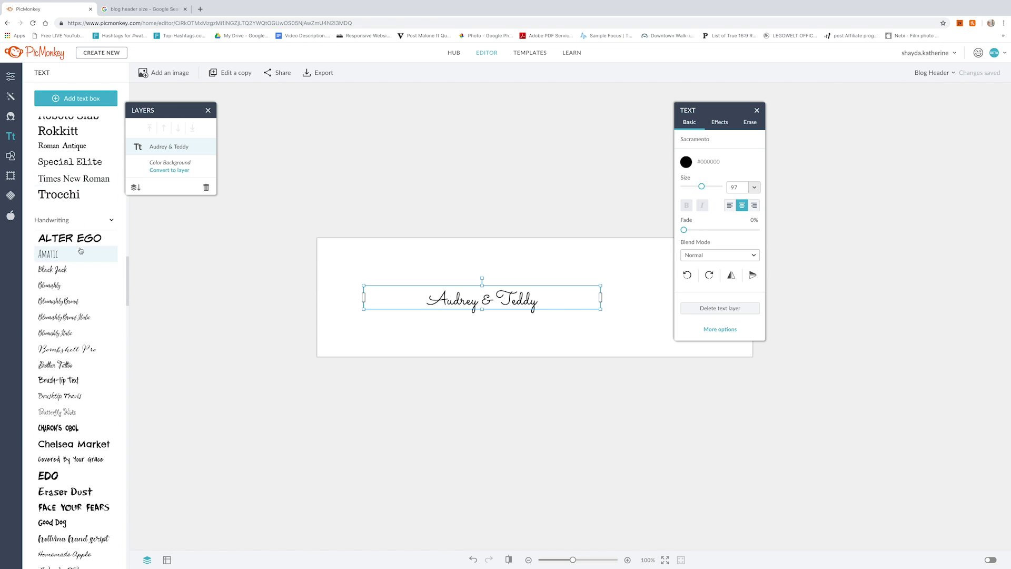
click(76, 304)
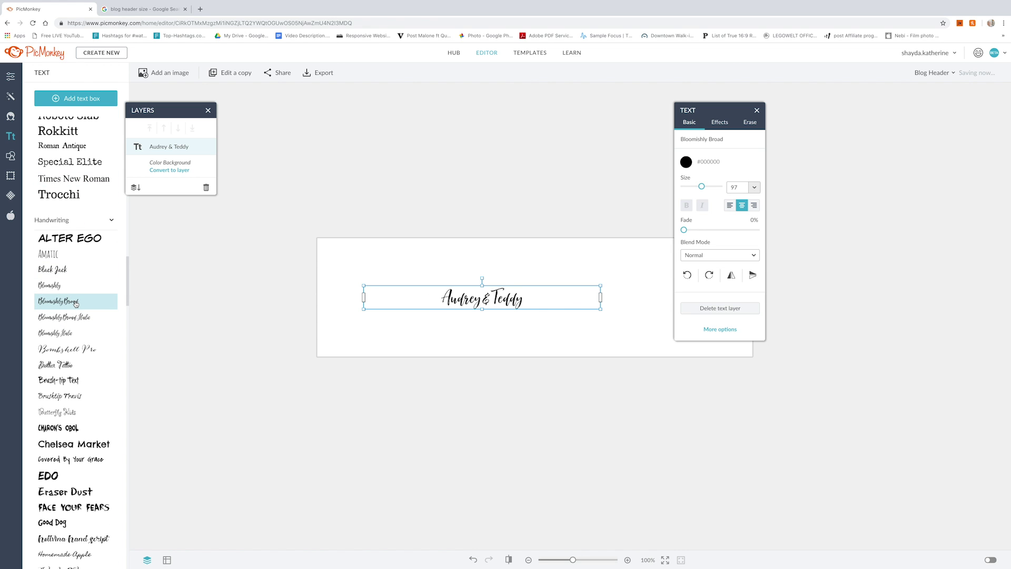
Enlarge the title's text box, set the font size to 147, and centre the title on the canvas.
drag(600, 287, 607, 279)
click(705, 187)
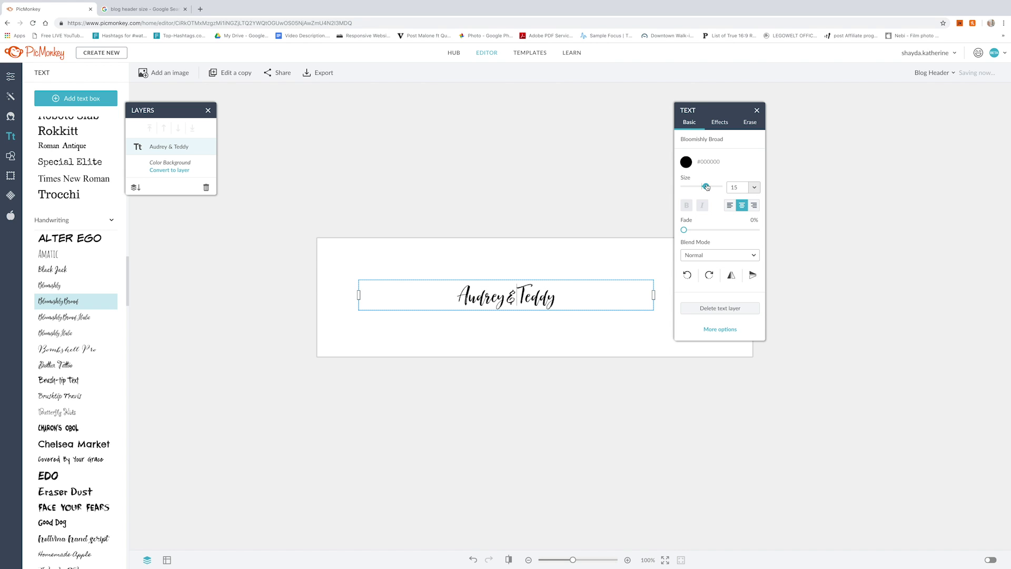
drag(556, 311, 456, 294)
drag(702, 187, 706, 187)
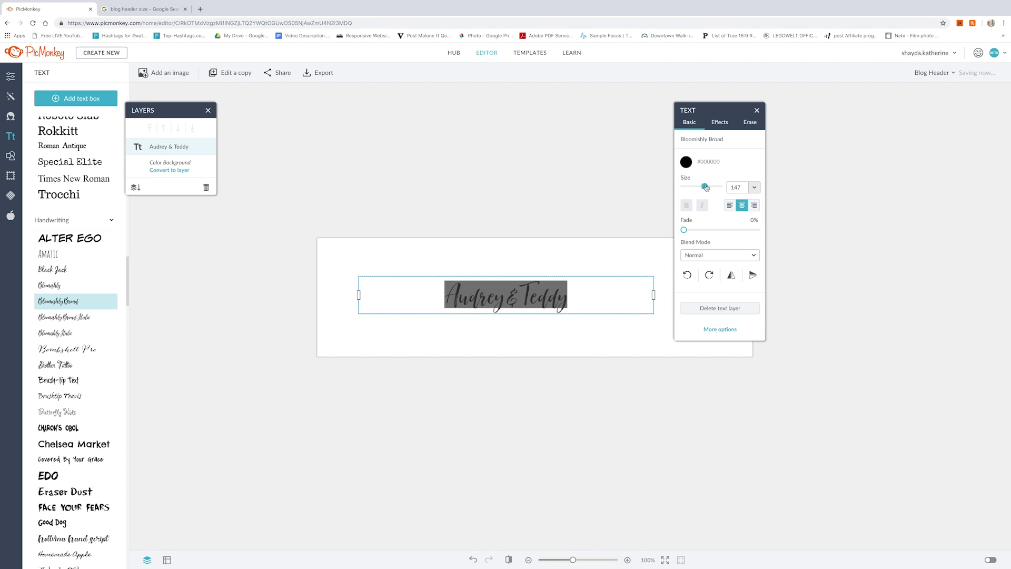
click(470, 269)
drag(470, 269, 500, 267)
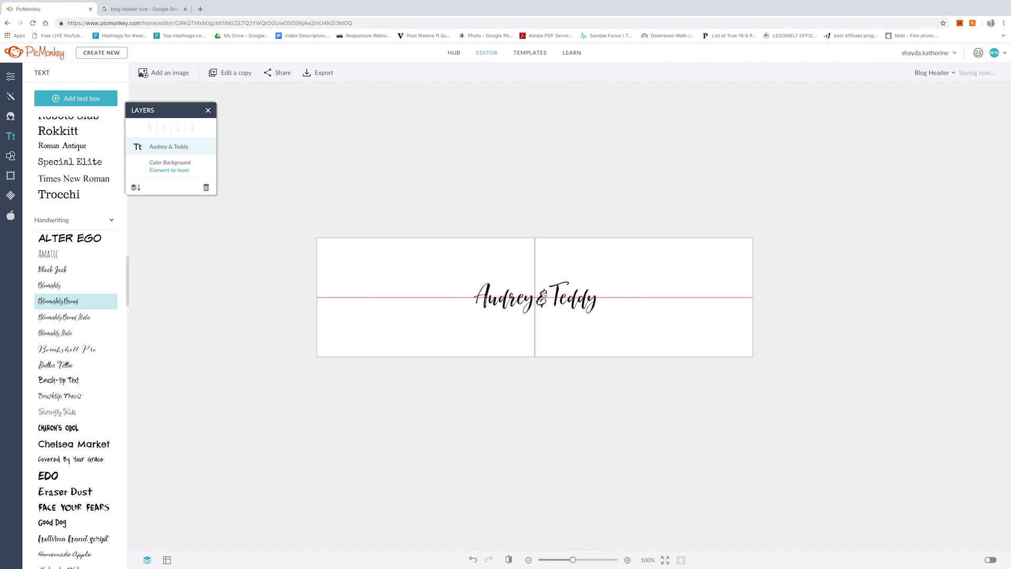
click(810, 426)
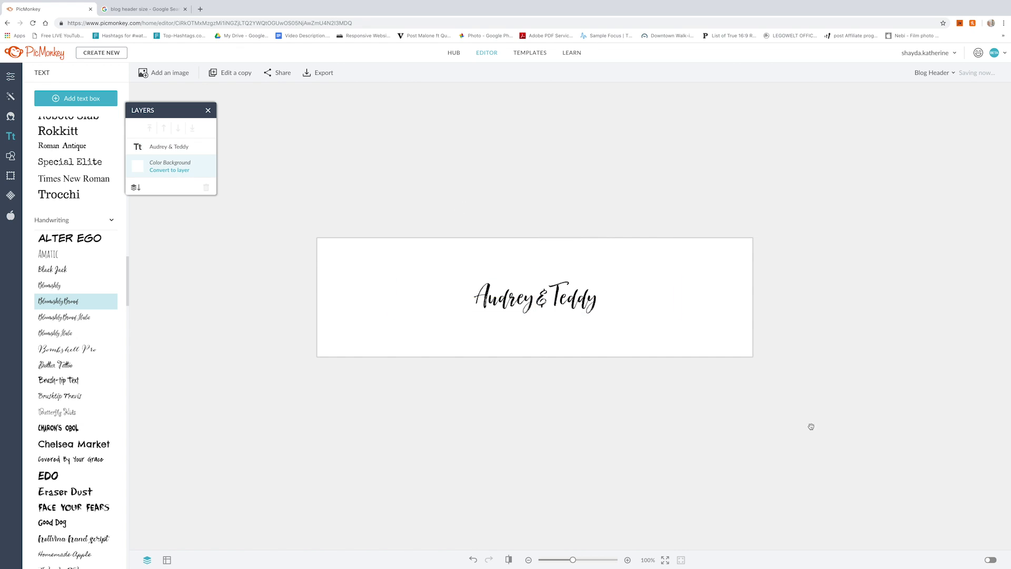
Increase the title's font size further and centre the enlarged title on the canvas again.
click(497, 308)
drag(701, 187, 706, 188)
click(602, 267)
click(579, 301)
mouse_move(562, 298)
mouse_down()
mouse_move(573, 297)
mouse_move(562, 297)
mouse_up()
click(480, 416)
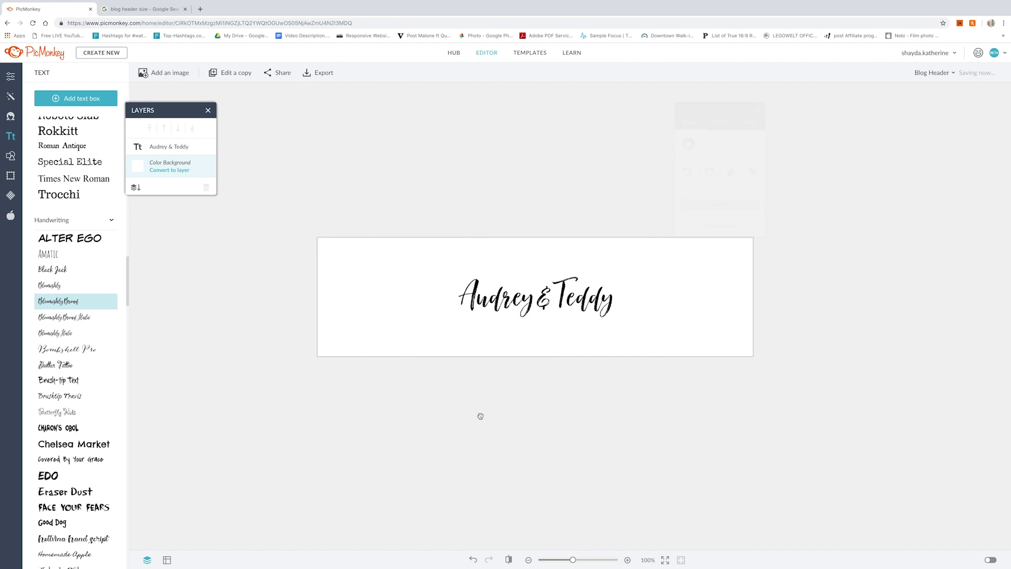
Browse the shapes and hearts in the Basic graphics category for a decoration.
click(10, 156)
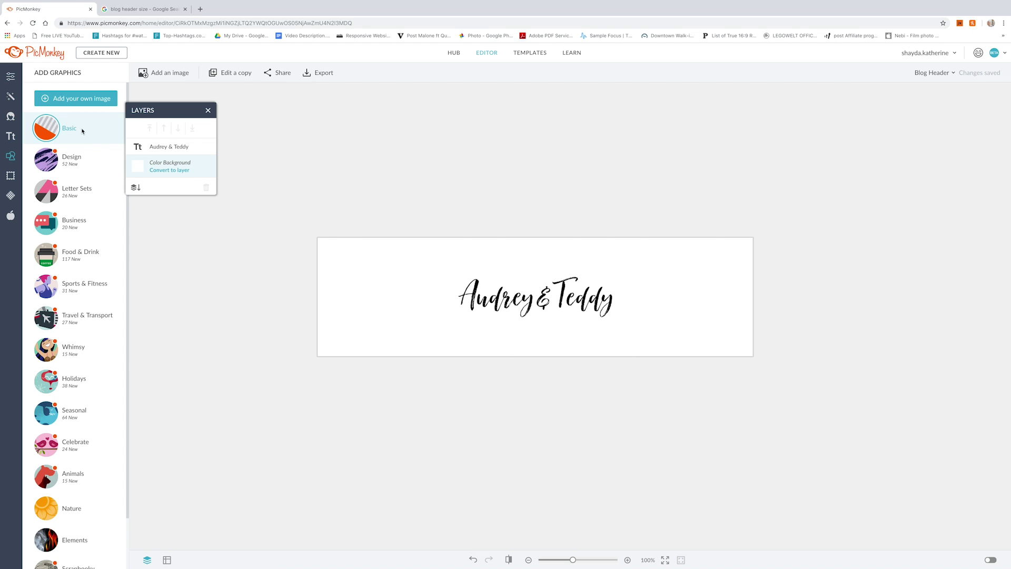
click(81, 137)
scroll(86, 251, down, 5)
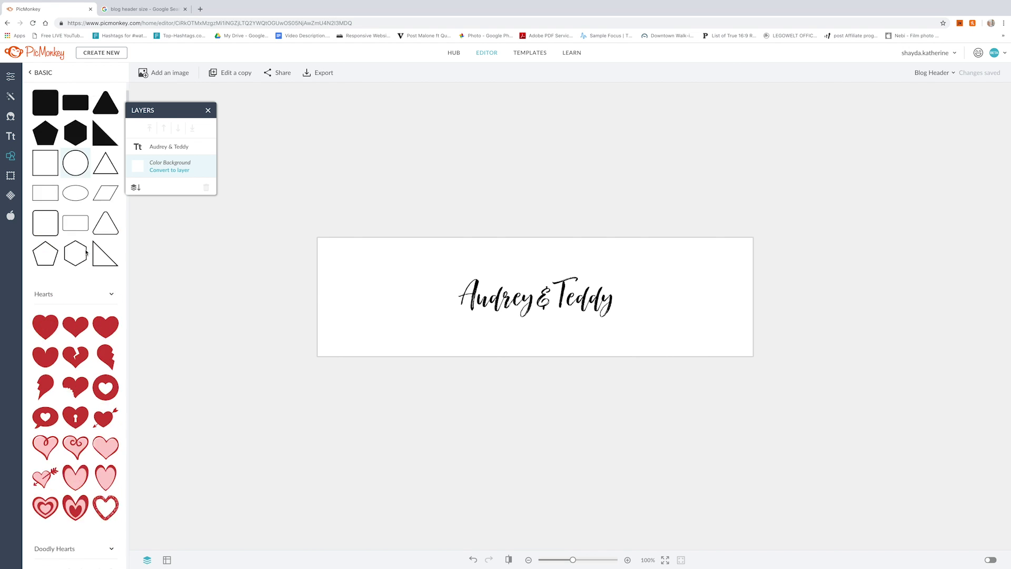
scroll(86, 252, down, 15)
scroll(86, 252, up, 15)
scroll(85, 252, up, 10)
click(30, 73)
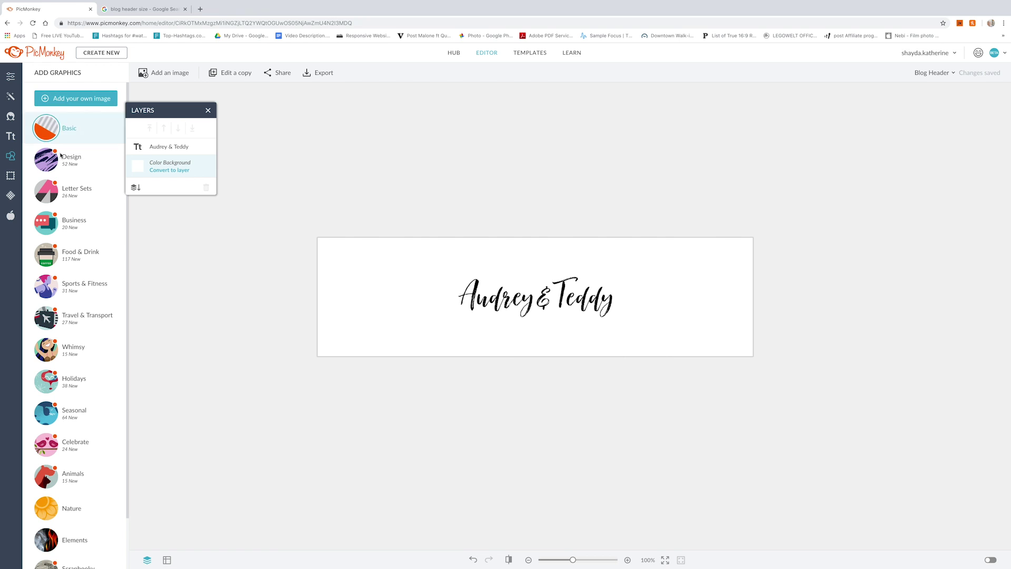
Add a purple Brushstroke graphic from the Design category and place it over the title.
click(73, 165)
scroll(83, 295, down, 2)
scroll(83, 295, down, 20)
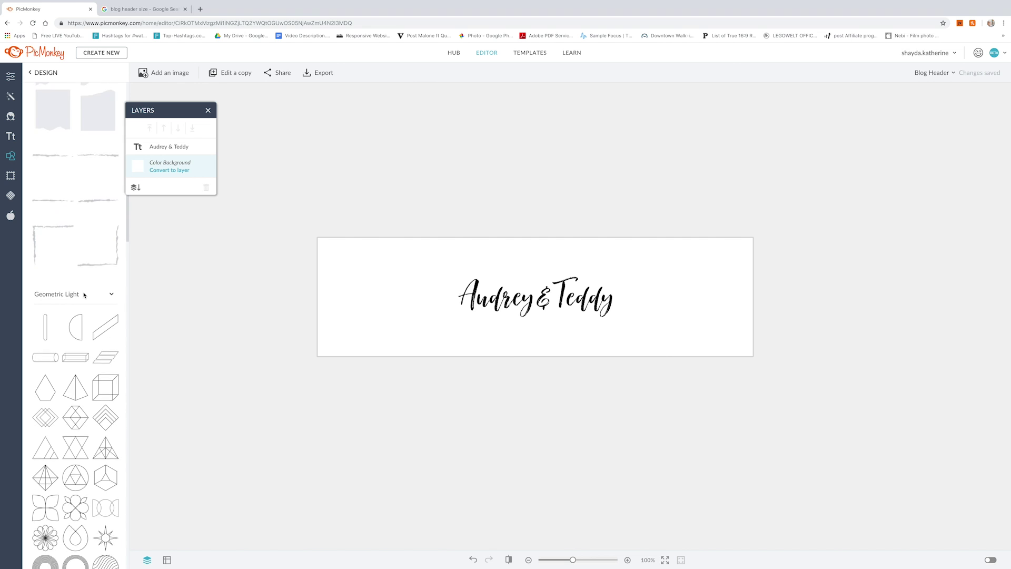
scroll(84, 295, down, 8)
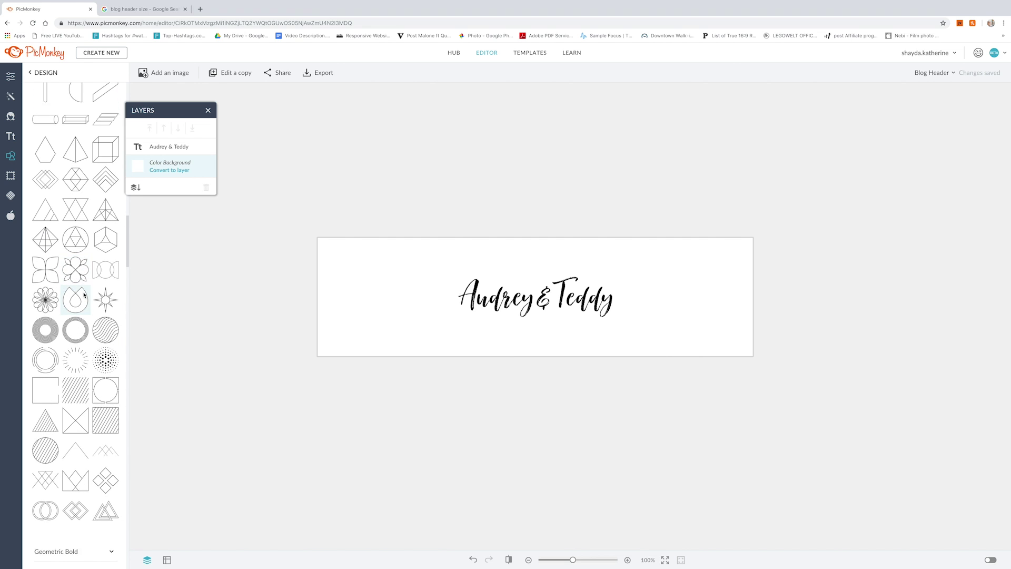
scroll(83, 295, down, 5)
scroll(83, 294, down, 15)
scroll(85, 295, down, 10)
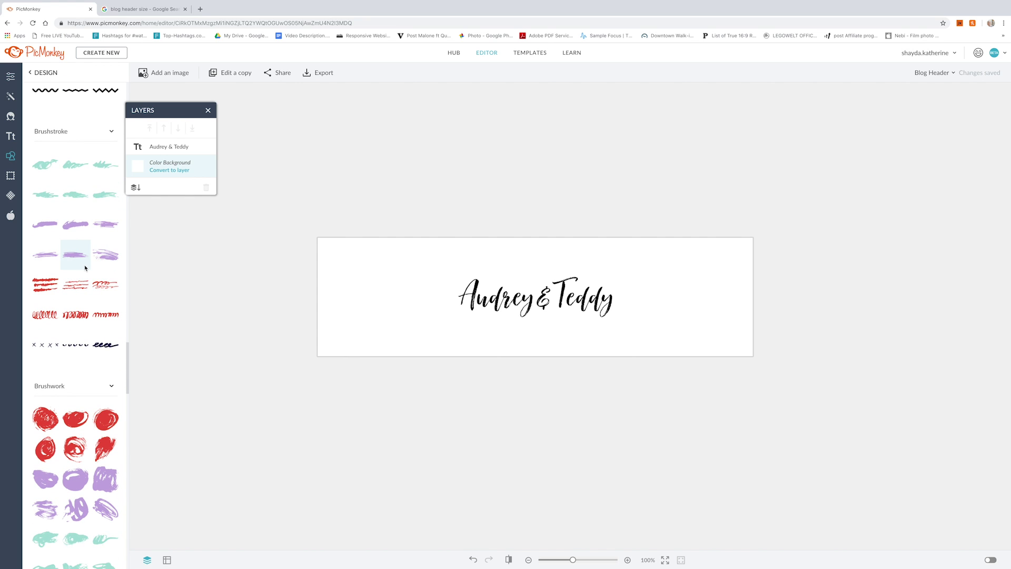
mouse_move(109, 228)
mouse_down()
mouse_move(522, 298)
mouse_move(552, 268)
mouse_move(684, 251)
mouse_up()
mouse_move(566, 271)
mouse_down()
mouse_move(490, 322)
mouse_move(526, 300)
mouse_up()
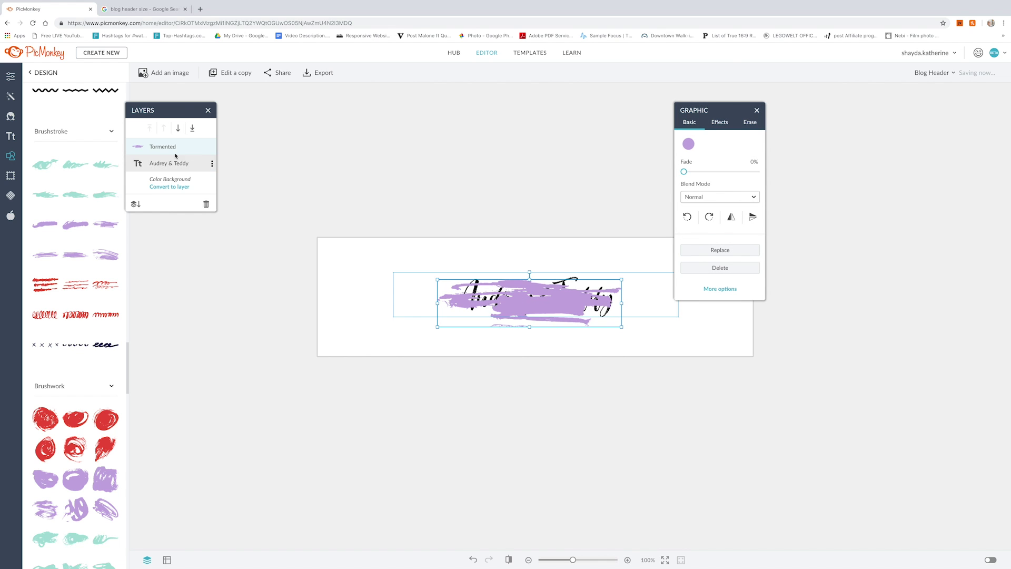
Move the purple brushstroke layer beneath the title text, and make it flatter and centred behind the title.
click(208, 110)
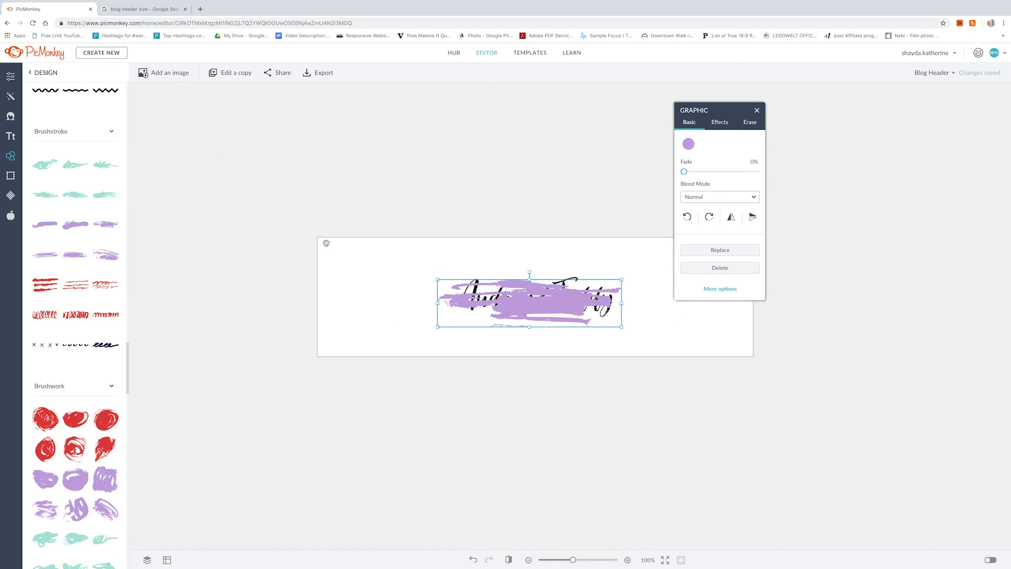
click(147, 560)
drag(164, 148, 165, 173)
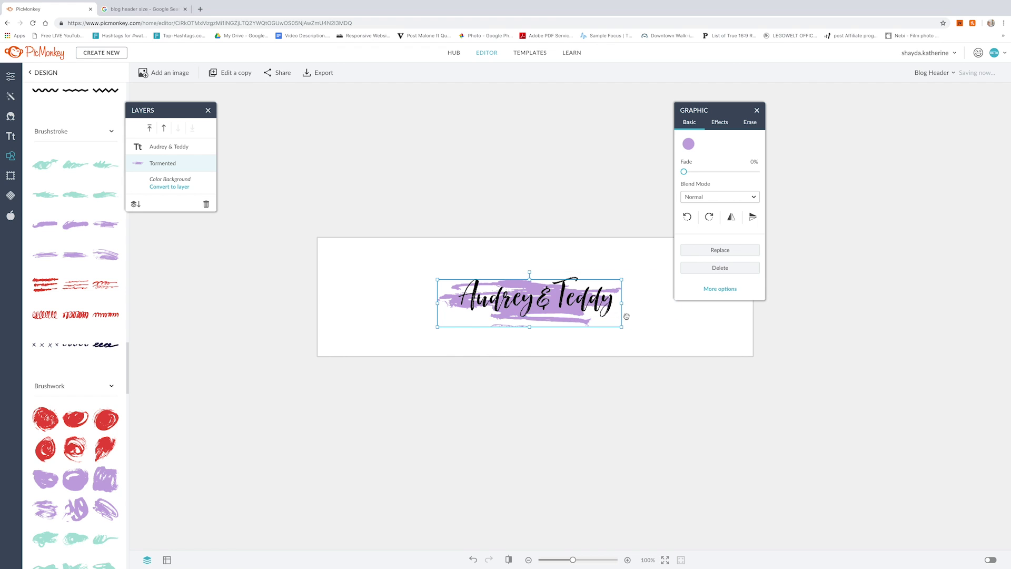
drag(622, 327, 585, 317)
mouse_move(437, 299)
mouse_down()
mouse_move(394, 299)
mouse_move(456, 300)
mouse_up()
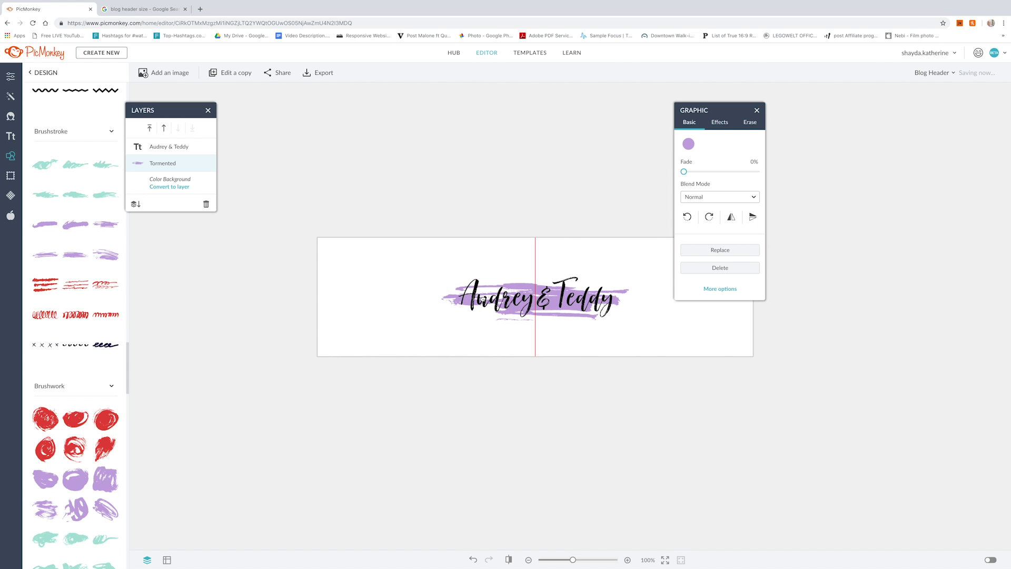
Recolour the brushstroke behind the title to a very pale pink from the red hue range.
click(688, 143)
click(685, 303)
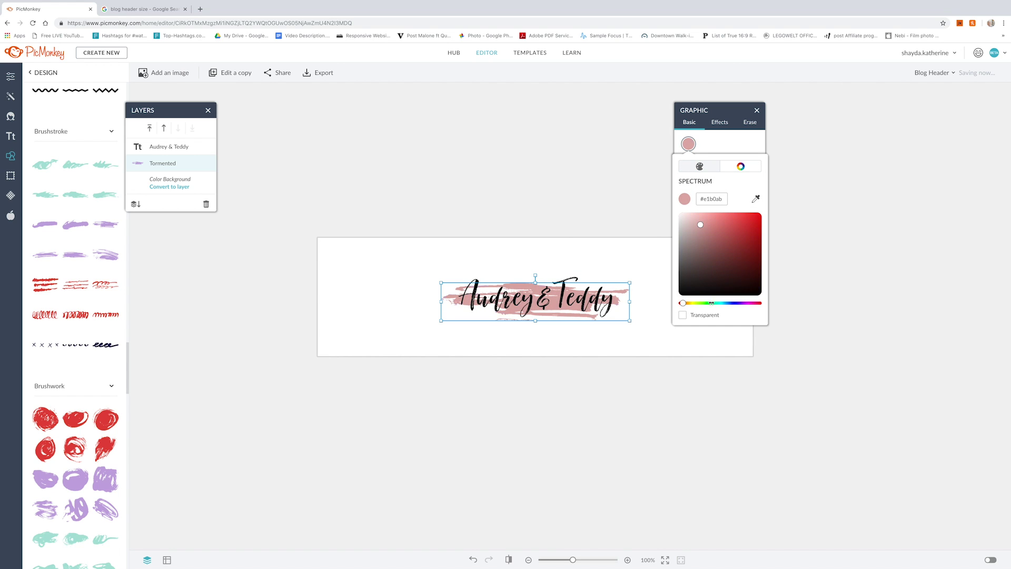
drag(702, 223, 689, 210)
click(610, 214)
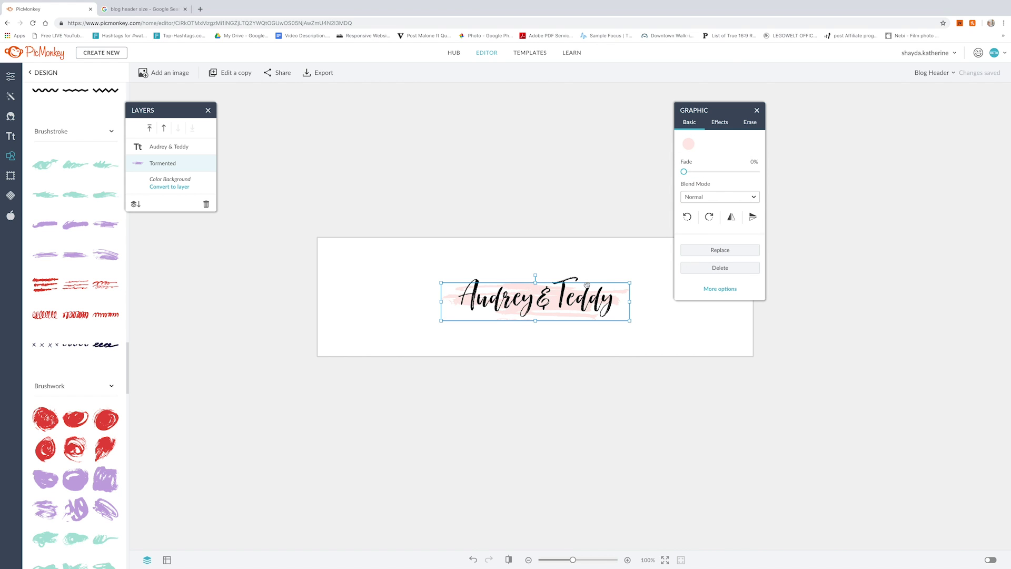
Set the script title's text colour to dark grey #333333 and deselect the title.
click(621, 295)
click(699, 162)
click(711, 217)
text(333333)
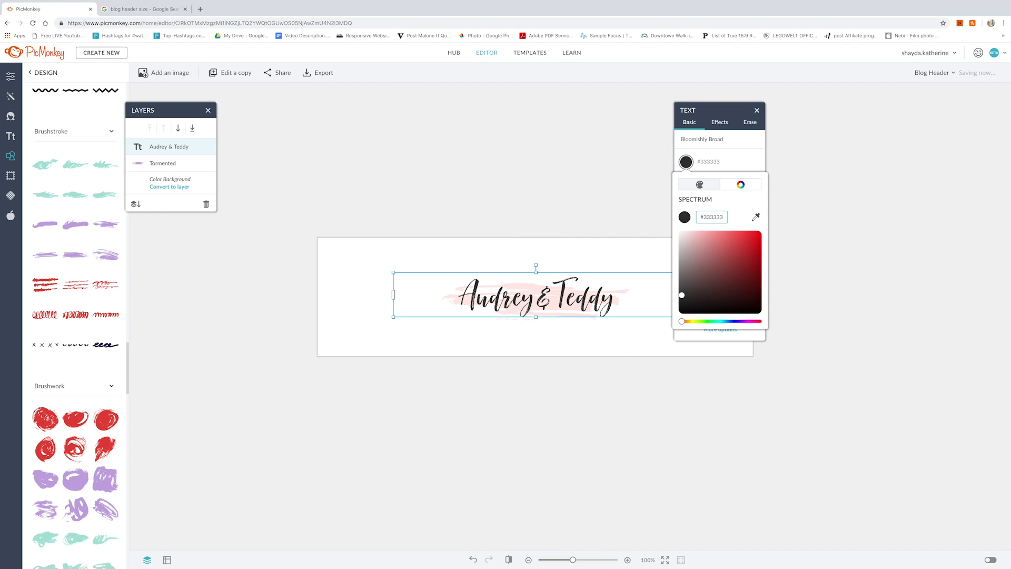
key(Return)
click(757, 110)
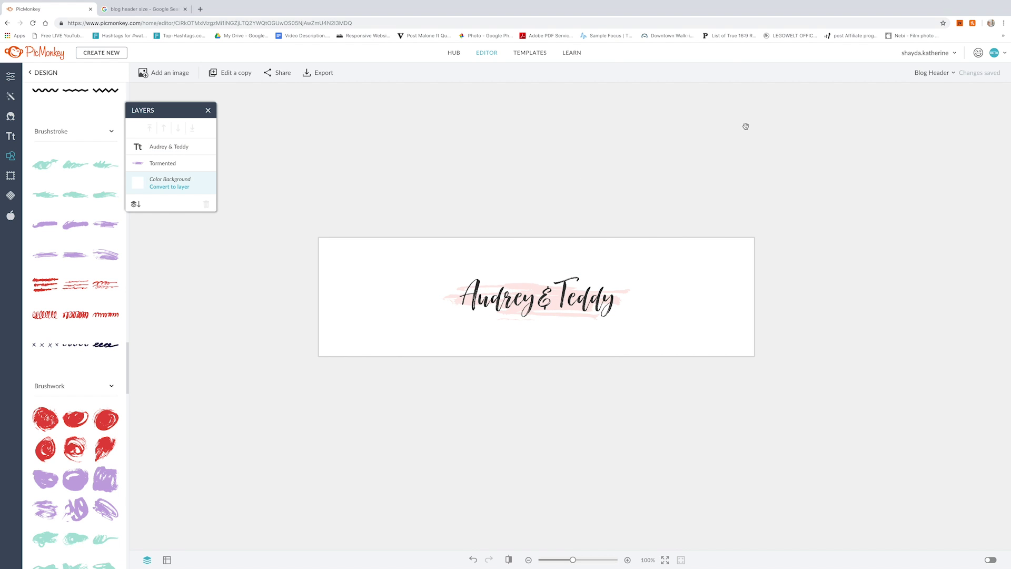
Add a text box in Egyptienne Light beneath the title reading "my life story one chapter at a time".
click(11, 136)
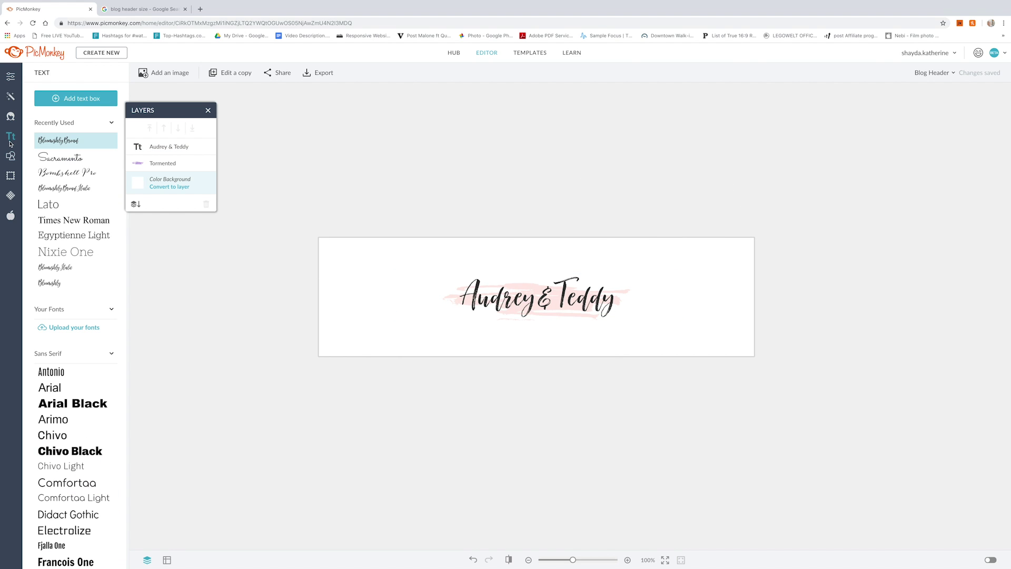
click(75, 99)
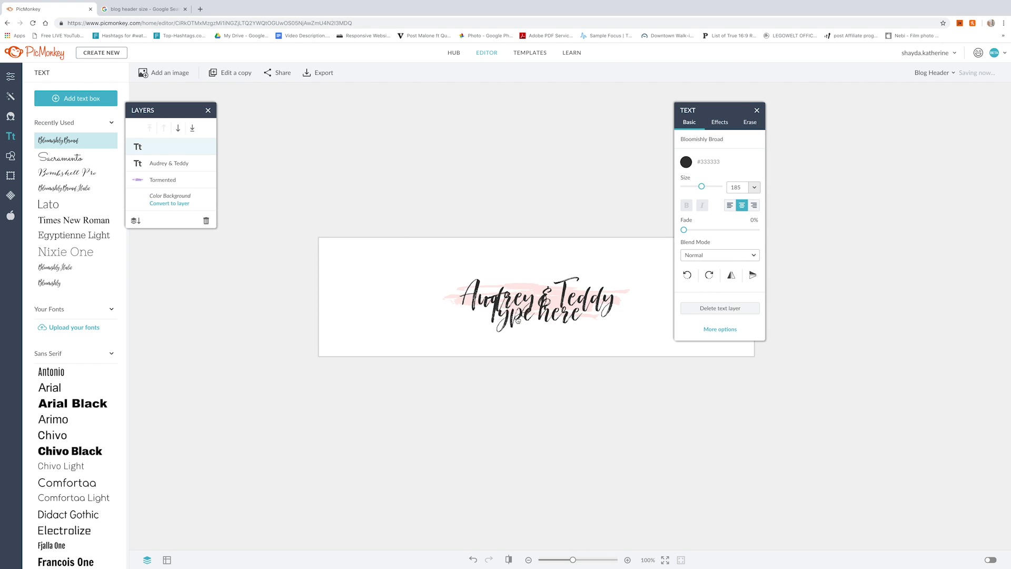
text(my life)
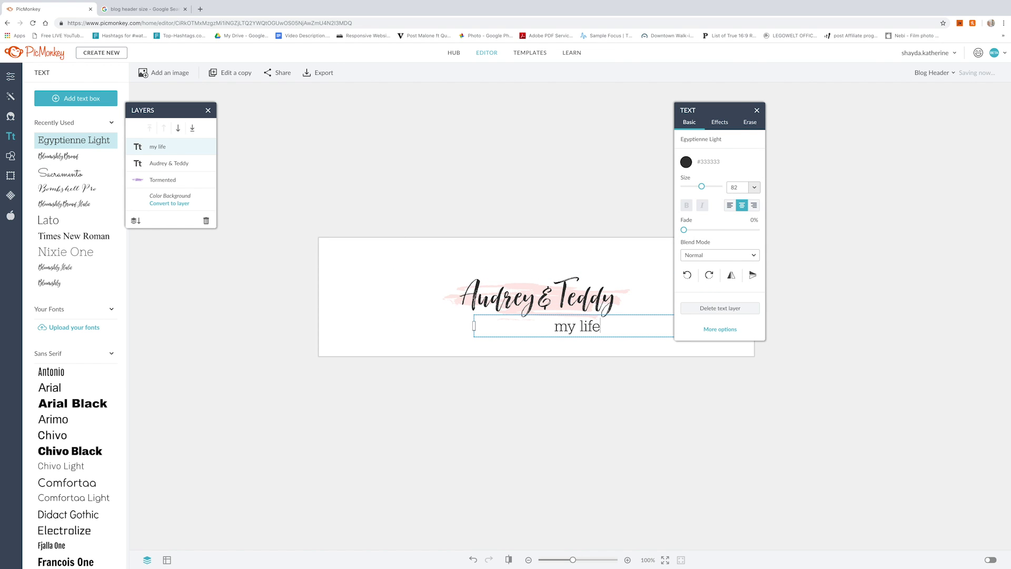
text( story one chapter at a time)
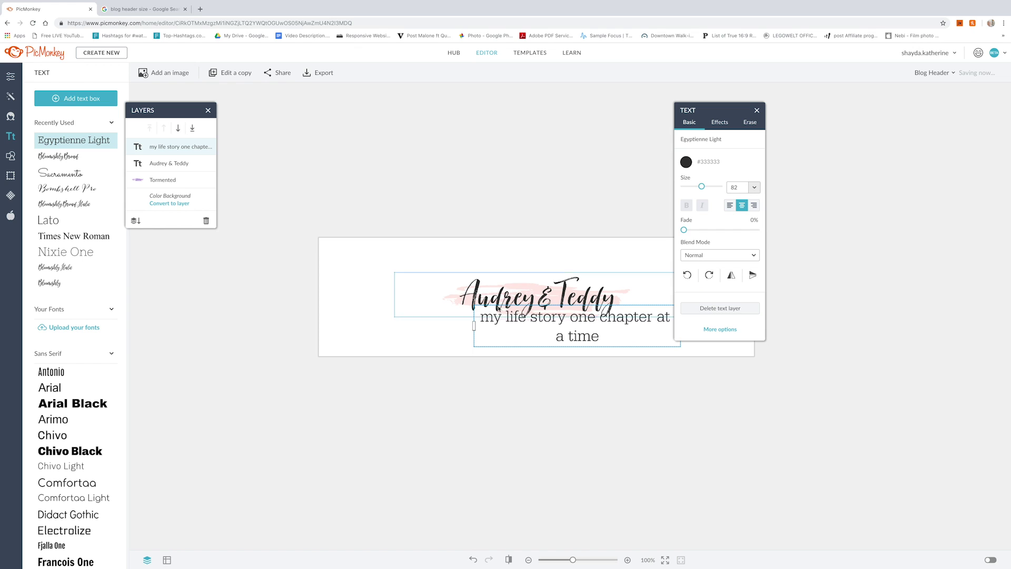
Widen the tagline's text box so the text fits on one line, and reduce its font size to 41.
drag(473, 326, 397, 326)
key(ctrl+a)
drag(701, 187, 690, 187)
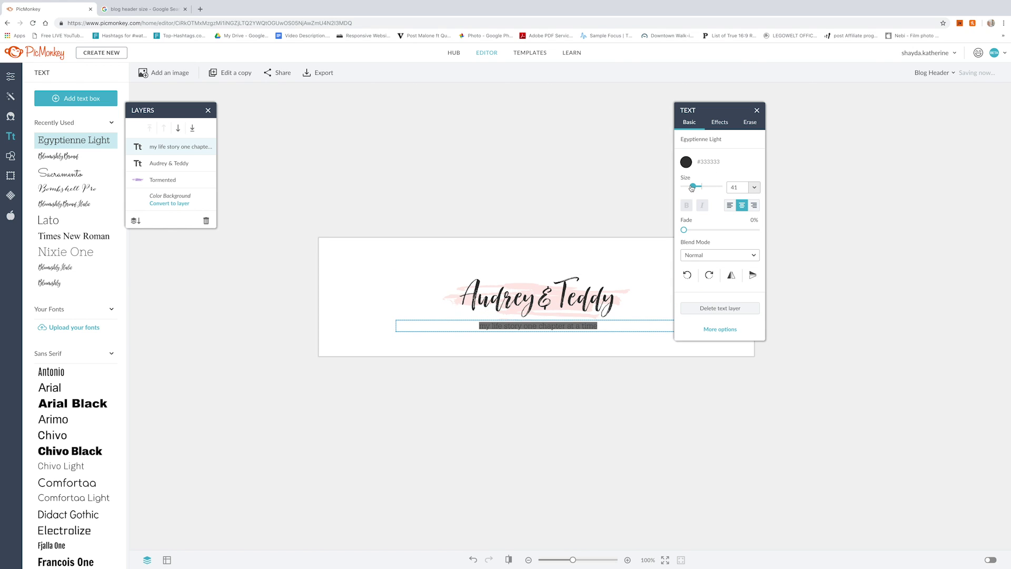
Change the tagline's first word to "our" and centre the tagline closely beneath the title.
text(our)
key(Escape)
drag(536, 328, 553, 311)
click(546, 372)
click(552, 308)
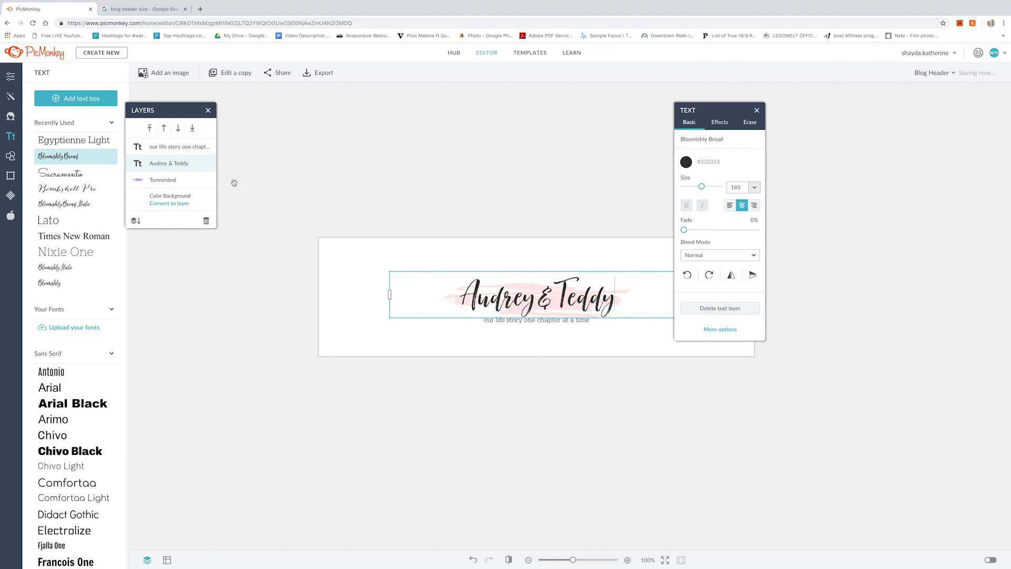
Nudge the title slightly upward, and enlarge the pale pink brushstroke so it extends behind both the title and the tagline.
click(445, 296)
drag(654, 287, 654, 286)
click(624, 319)
click(445, 312)
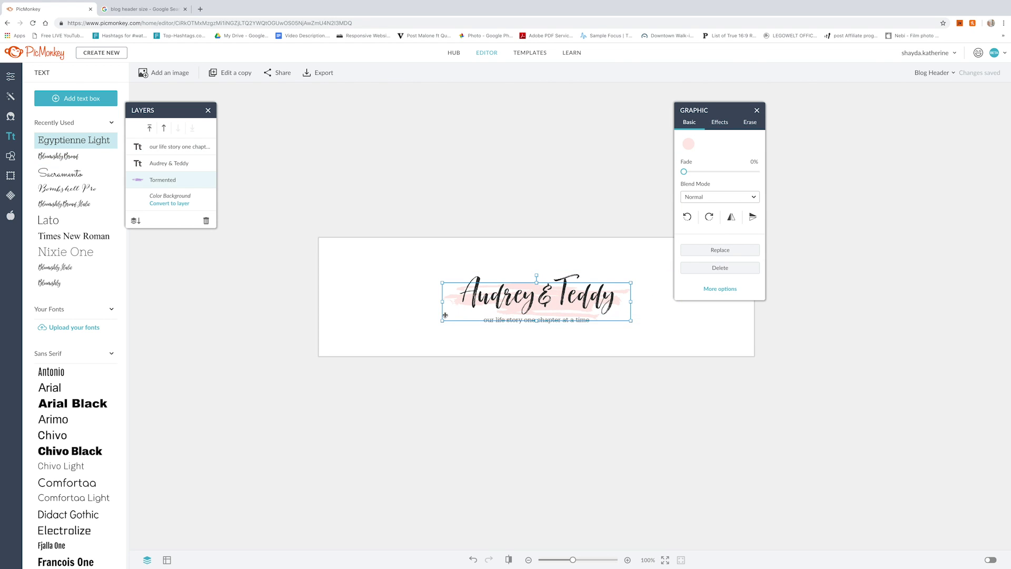
mouse_move(444, 312)
mouse_down()
mouse_move(449, 285)
mouse_move(461, 298)
mouse_up()
click(630, 379)
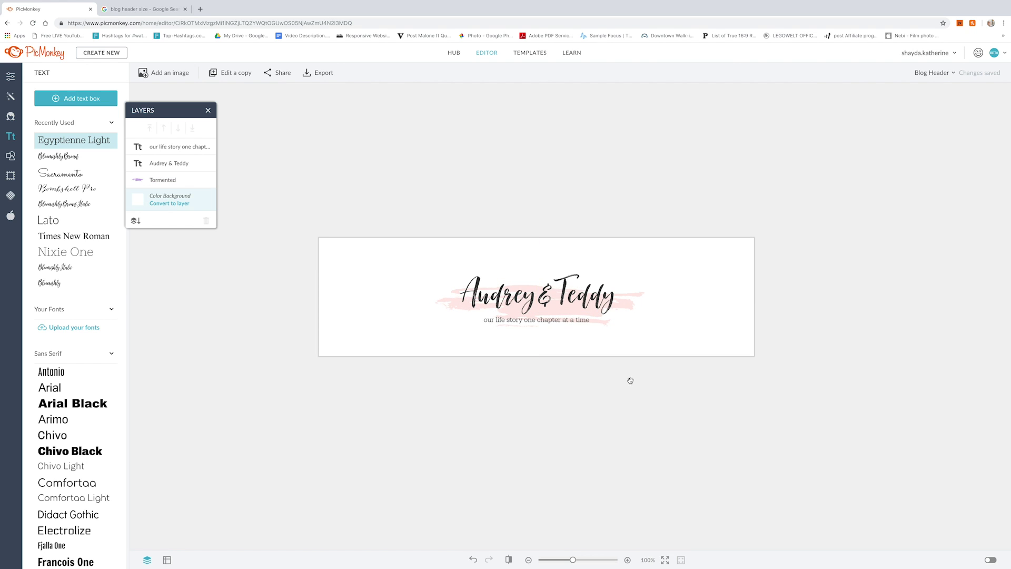
Export the finished header as Blog Header1.png and create a new blank 2200 x 600 pixel canvas.
click(323, 74)
click(81, 505)
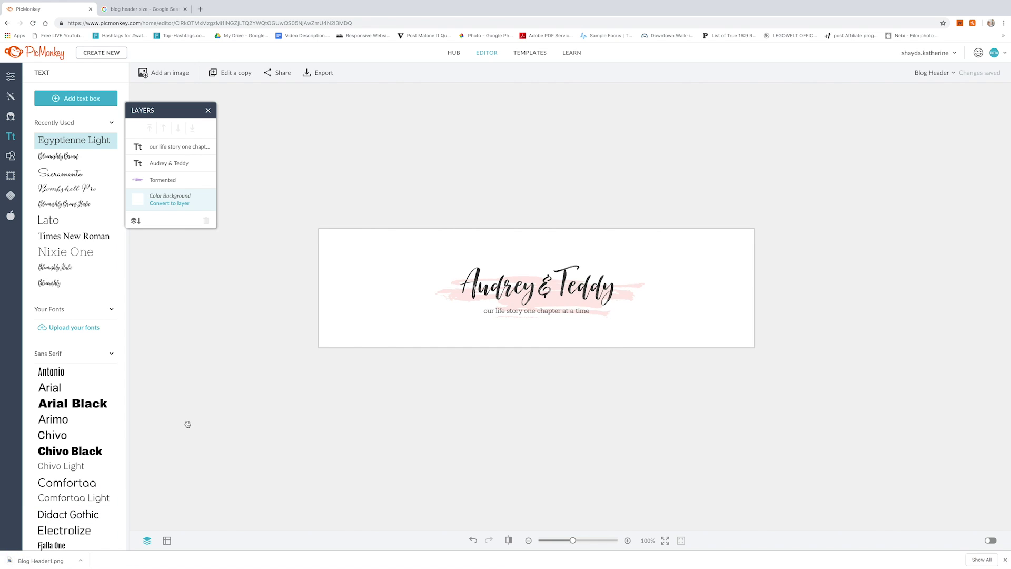
click(87, 55)
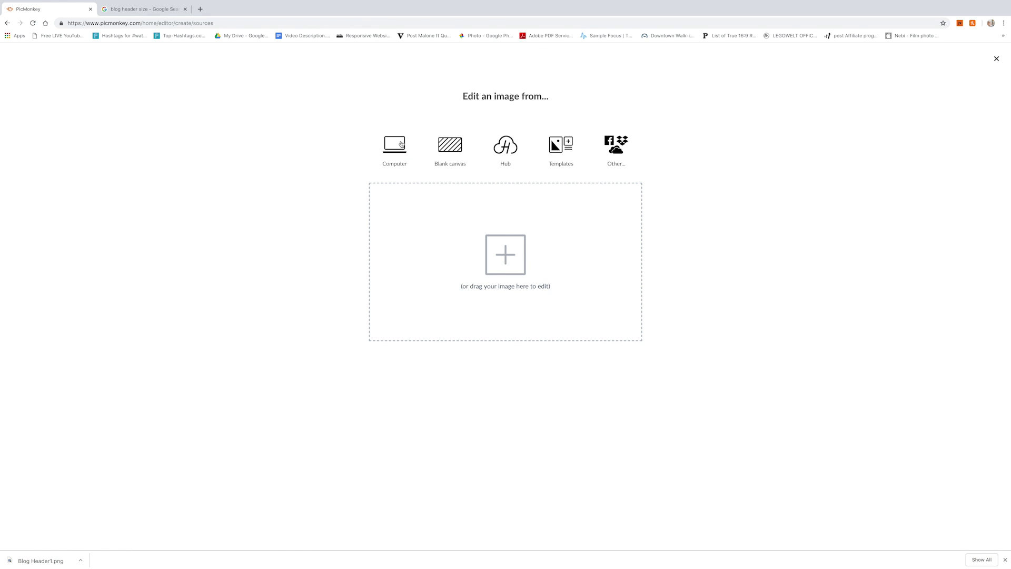
click(445, 147)
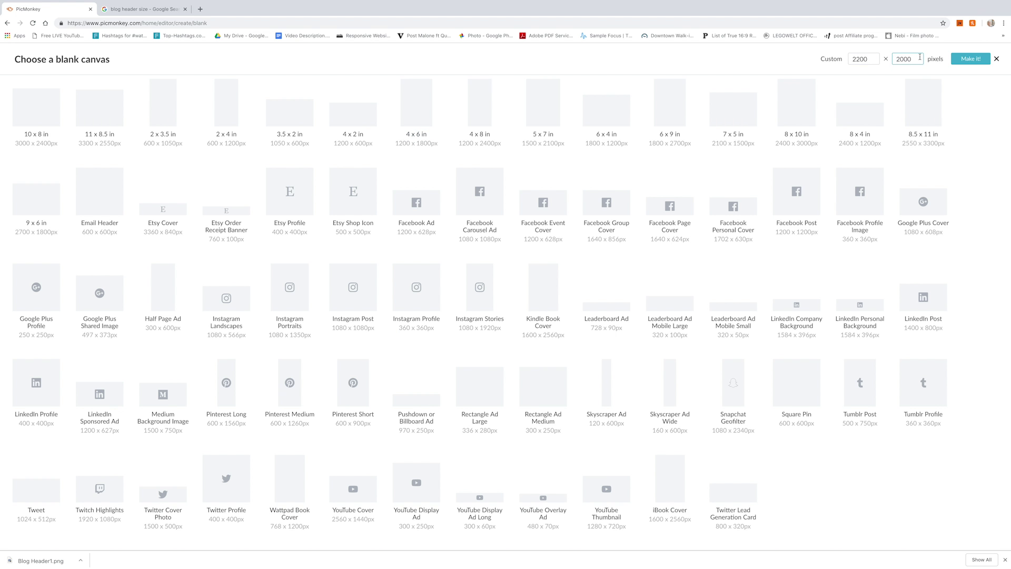
key(Return)
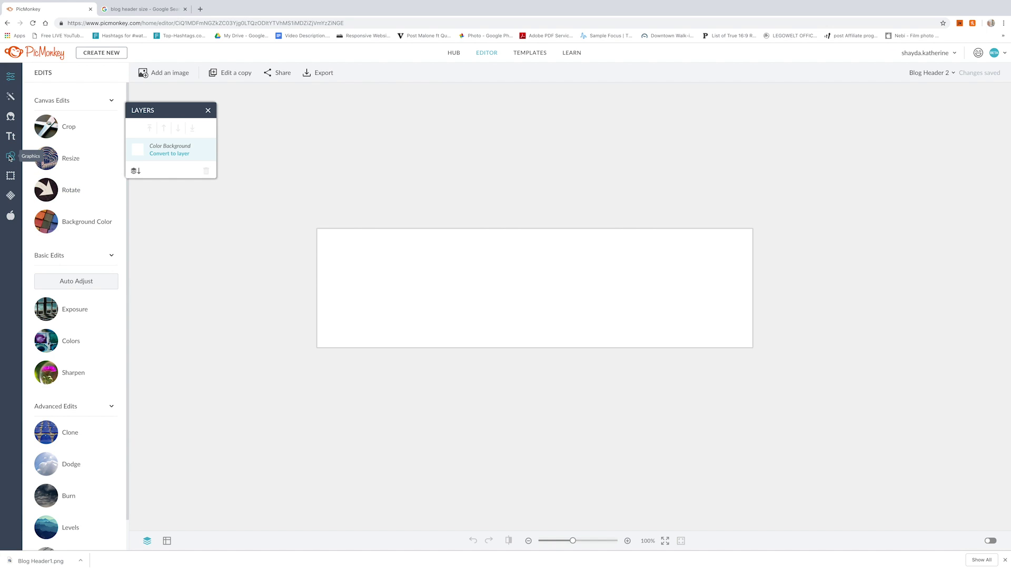
Add a text box with the blogger's first name near the middle of the canvas and select its text.
click(10, 156)
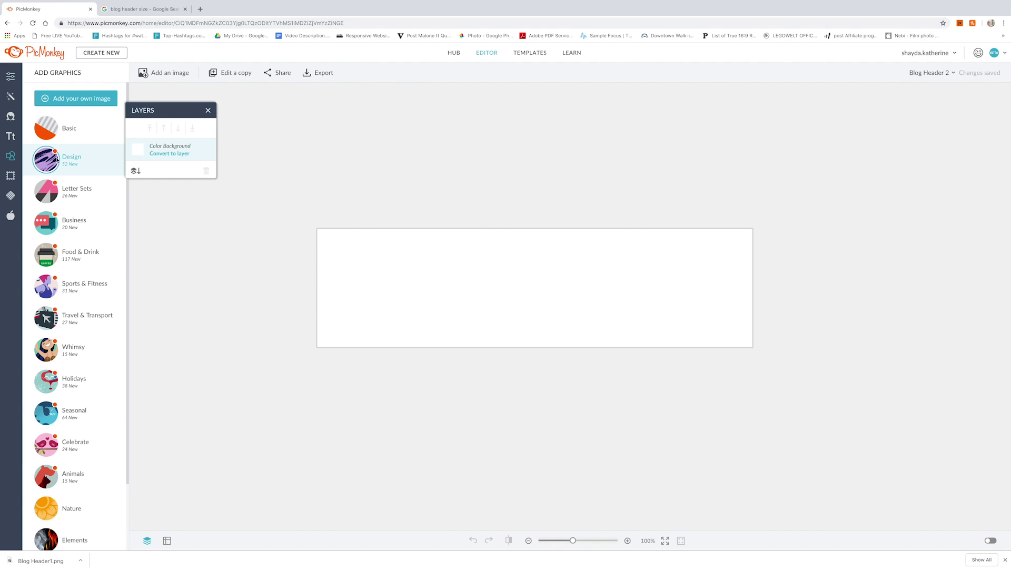
click(11, 136)
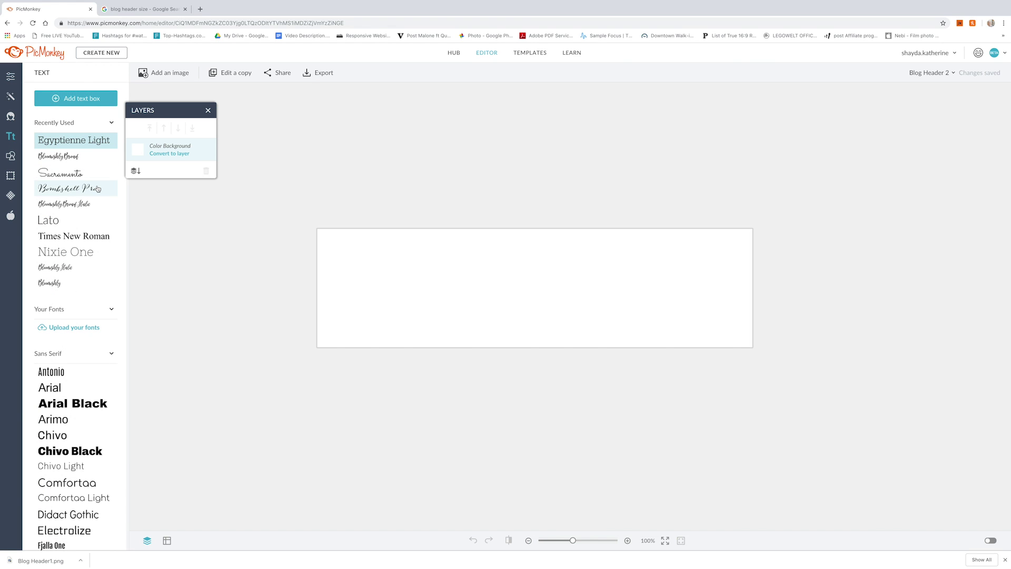
click(90, 98)
drag(570, 283, 617, 269)
click(579, 286)
double_click(572, 288)
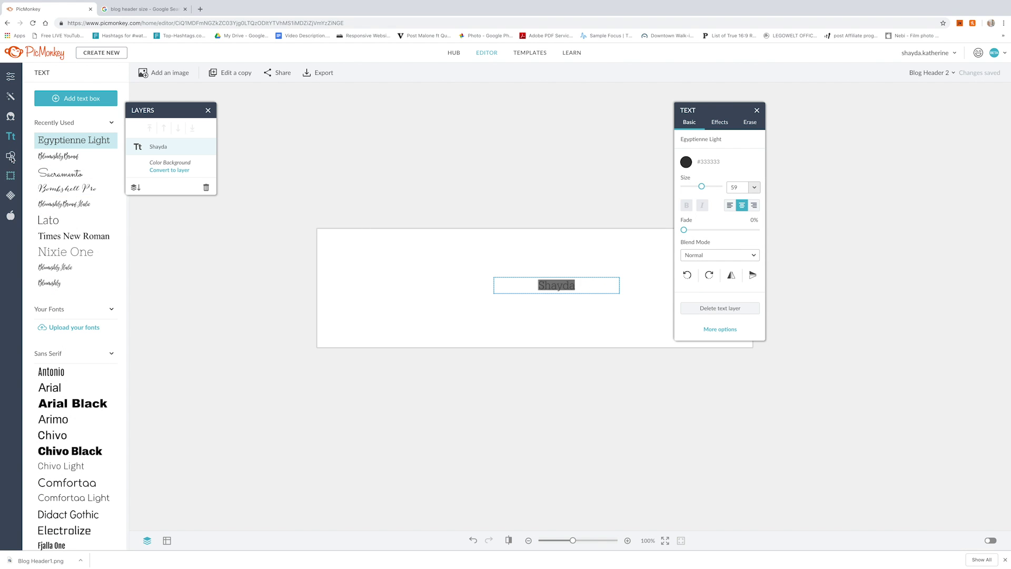
Set the first name in the Bombshell Pro handwriting font at size 106, with its text box widened to fit.
scroll(48, 330, down, 12)
scroll(49, 330, down, 8)
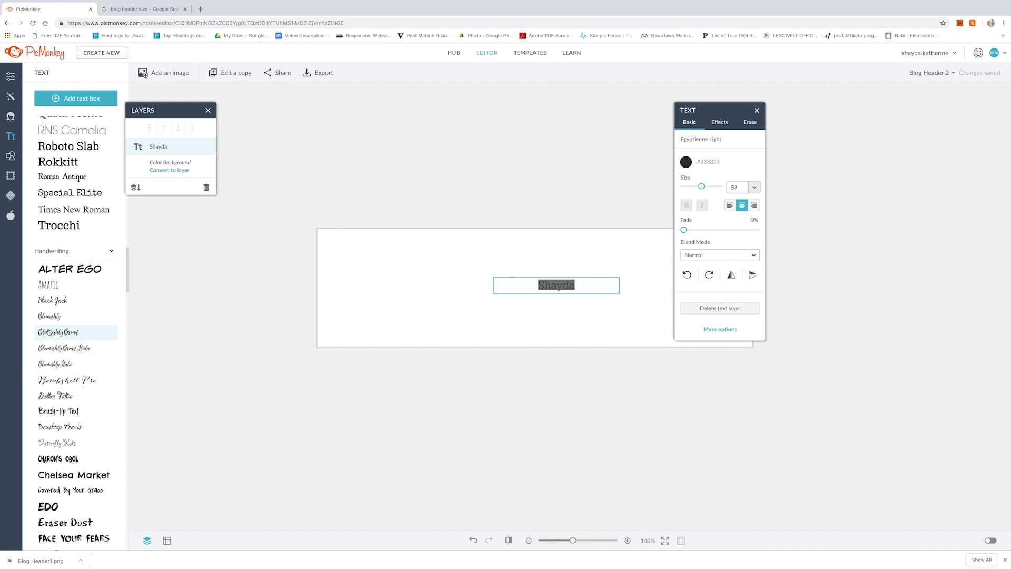
click(79, 380)
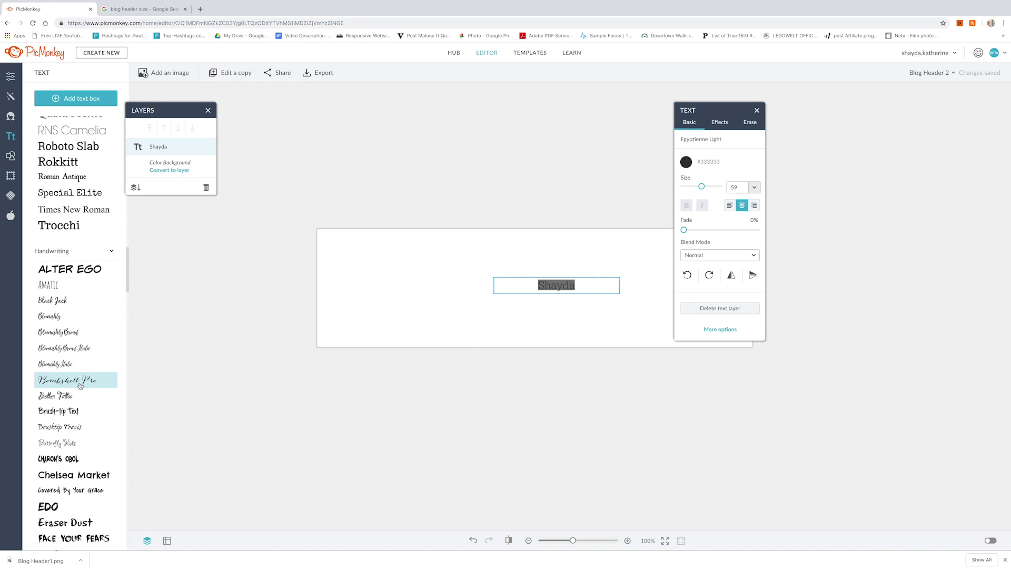
drag(702, 186, 714, 189)
drag(617, 283, 627, 285)
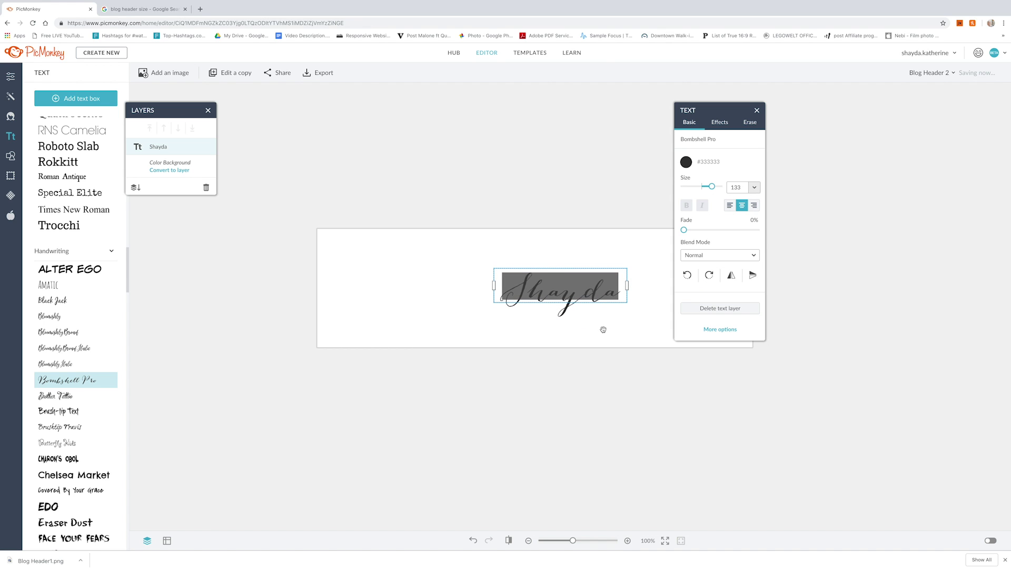
drag(702, 189, 698, 187)
Tilt the first name so it rises to the right, duplicate it, and replace the copy's text with the blogger's surname.
drag(560, 263, 548, 314)
key(ctrl+d)
click(620, 292)
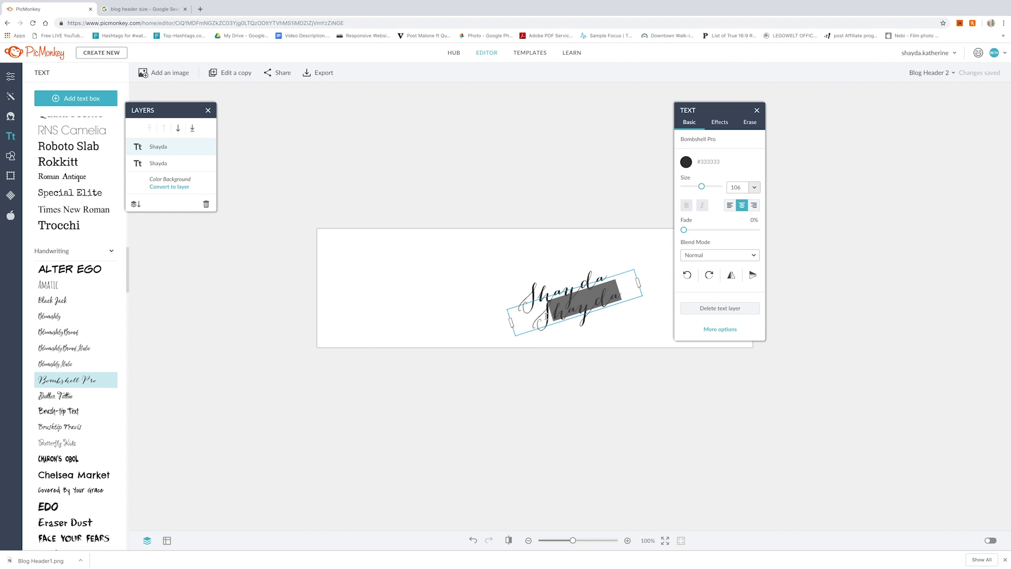
key(BackSpace)
text(Campbell)
Select both name layers and centre them together on the canvas.
click(590, 279)
shift+click(556, 296)
drag(556, 296, 517, 283)
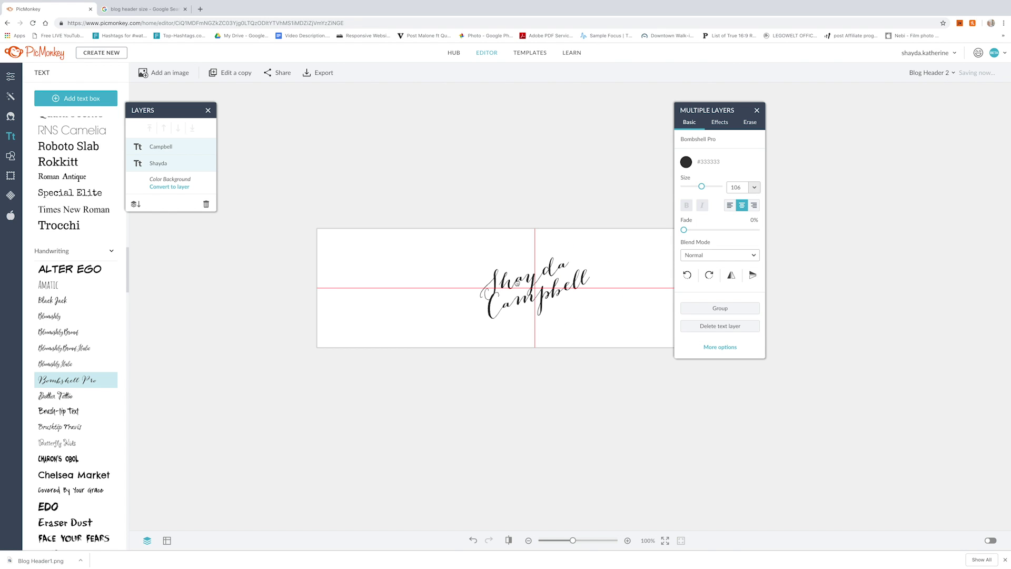
Shift the surname to the right so it sits staggered beneath the first name.
click(580, 357)
click(552, 296)
drag(545, 295, 568, 293)
drag(544, 272, 533, 305)
click(542, 378)
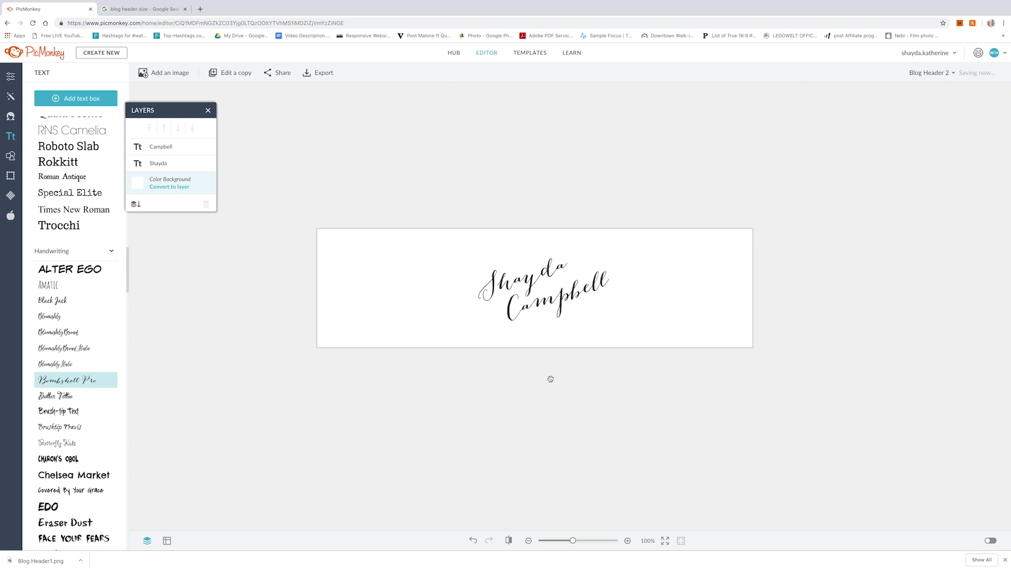
Browse the Business and Whimsy graphics categories for a decoration to go with the name.
click(11, 156)
click(79, 227)
scroll(86, 265, down, 10)
scroll(86, 265, down, 5)
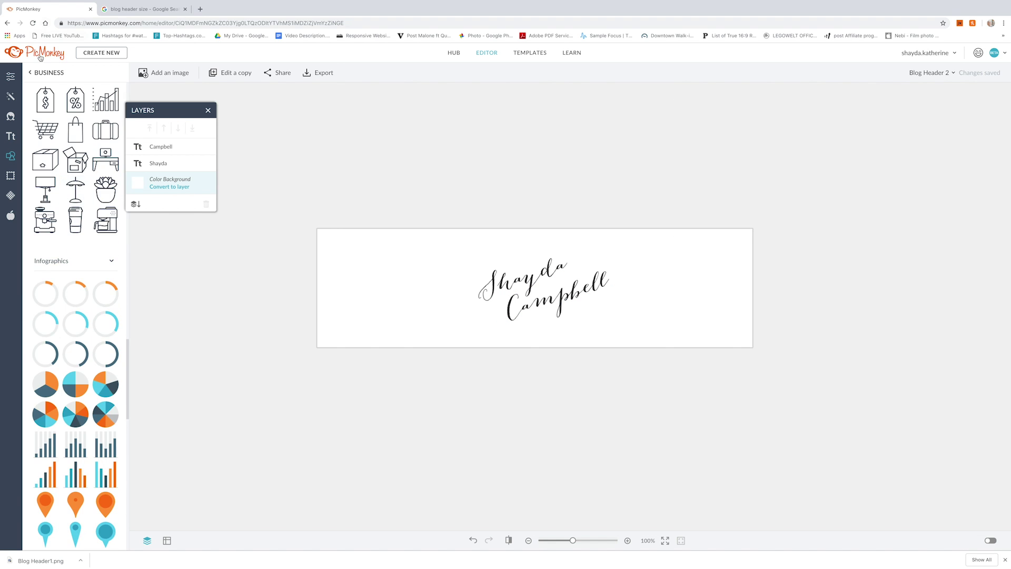
click(37, 72)
click(79, 348)
scroll(76, 337, down, 15)
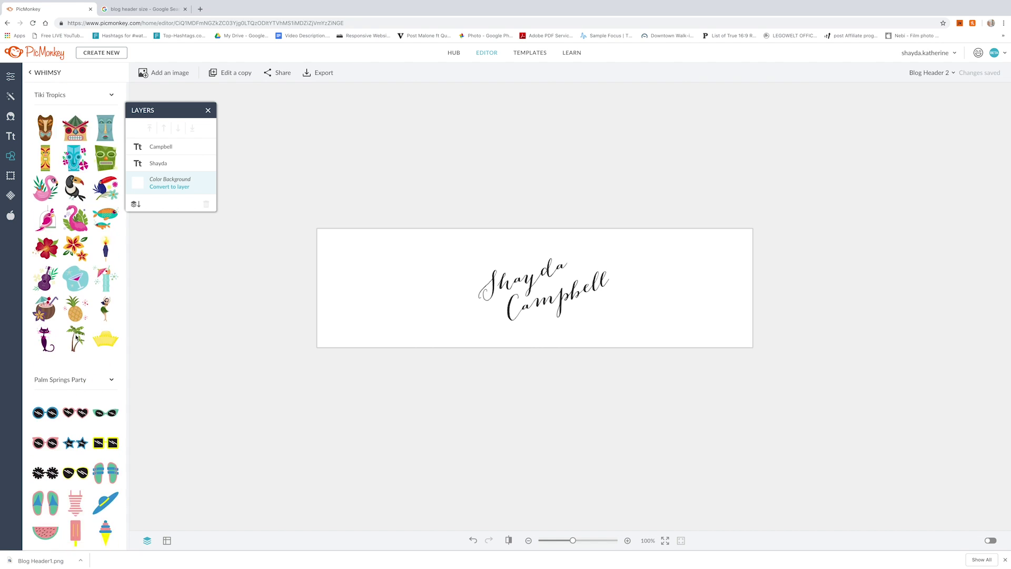
scroll(77, 337, down, 3)
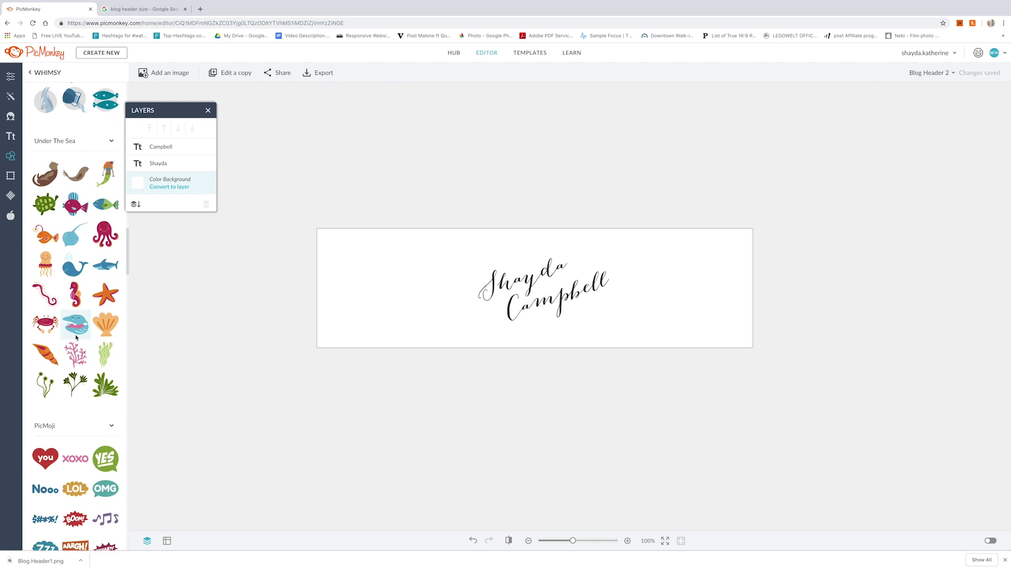
Add the teal tea cup from the Seasonal category's Fall Feels graphics to the left of the surname.
click(77, 342)
scroll(78, 343, down, 10)
scroll(78, 343, down, 20)
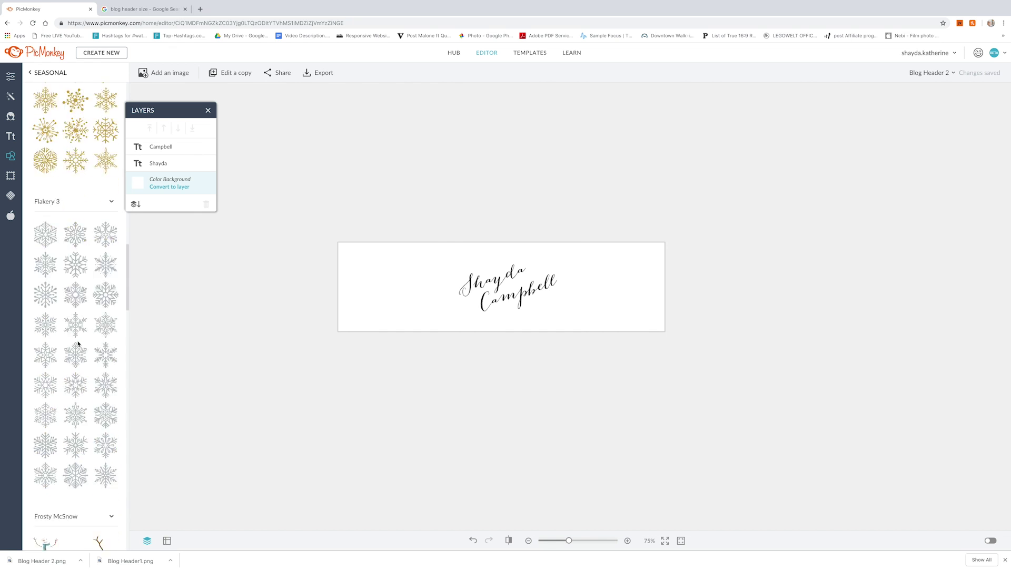
scroll(77, 343, down, 10)
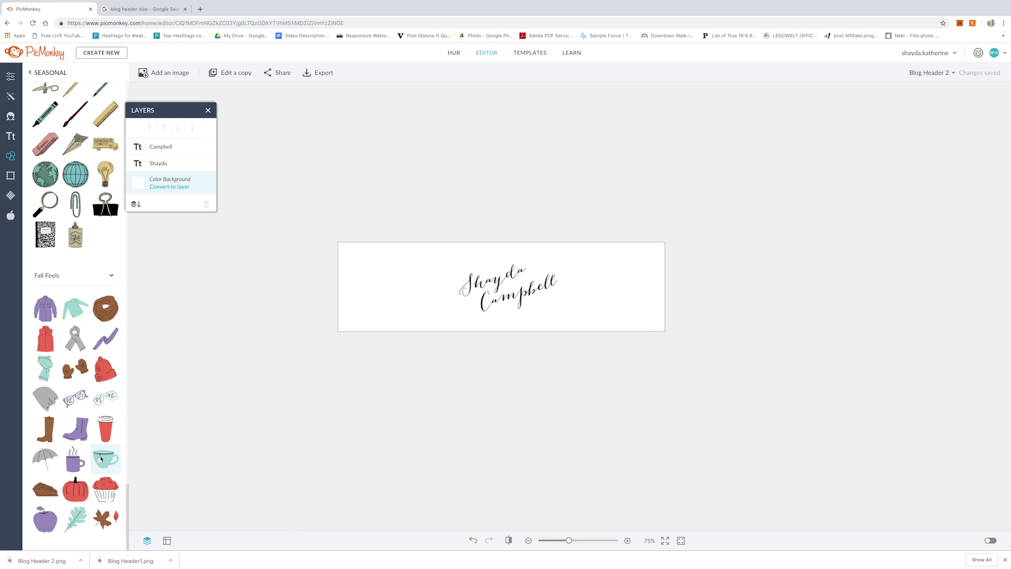
drag(106, 458, 464, 312)
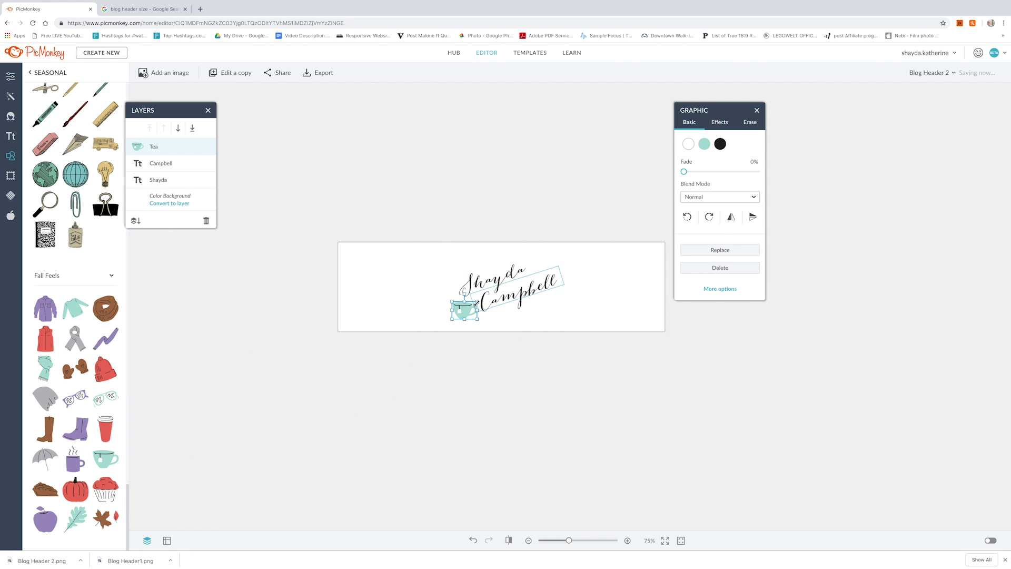
click(494, 336)
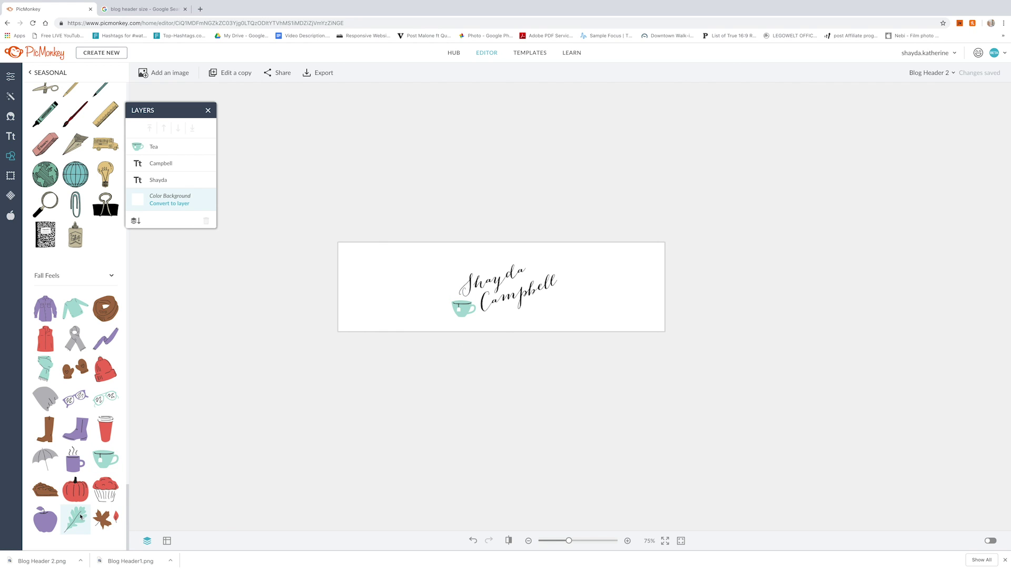
Add the teal Fall Feels leaf graphic after the end of the first name, and adjust its size to fit above the surname.
drag(80, 516, 537, 255)
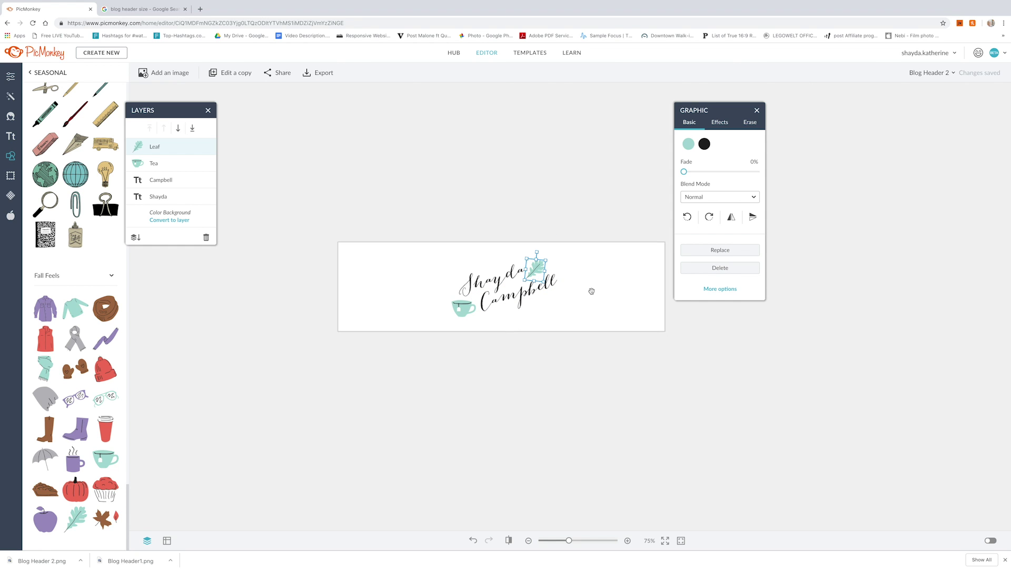
click(644, 283)
click(545, 256)
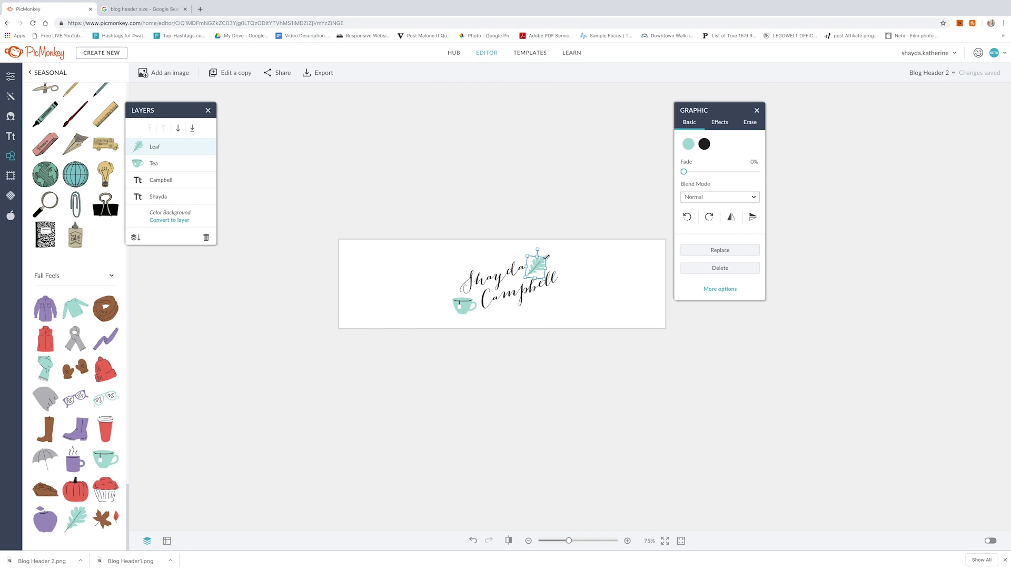
drag(568, 542, 577, 540)
click(600, 284)
click(552, 240)
drag(555, 238, 562, 233)
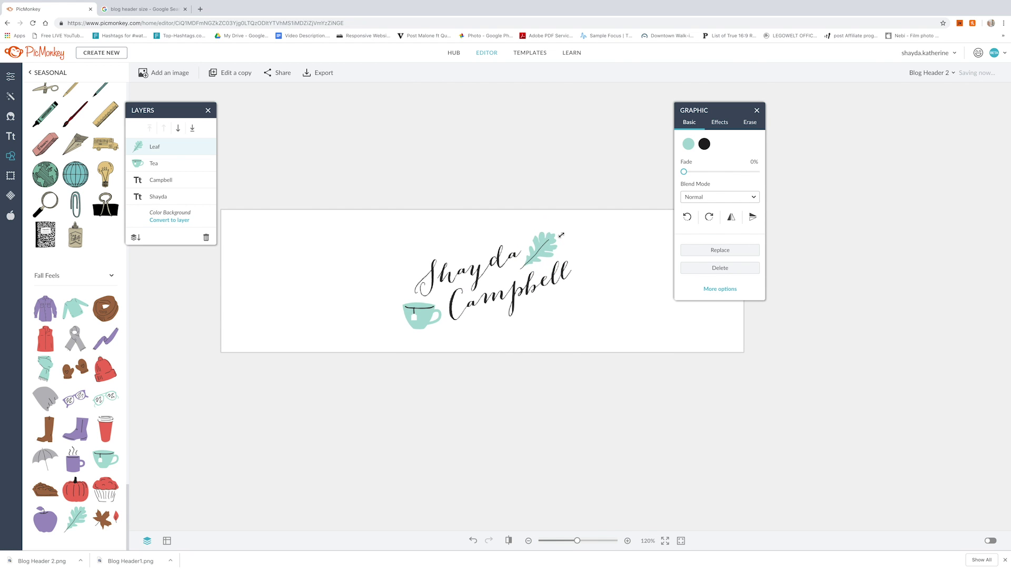
Recolour the leaf graphic from teal to a light beige and nudge the tea cup slightly away from the surname.
click(689, 147)
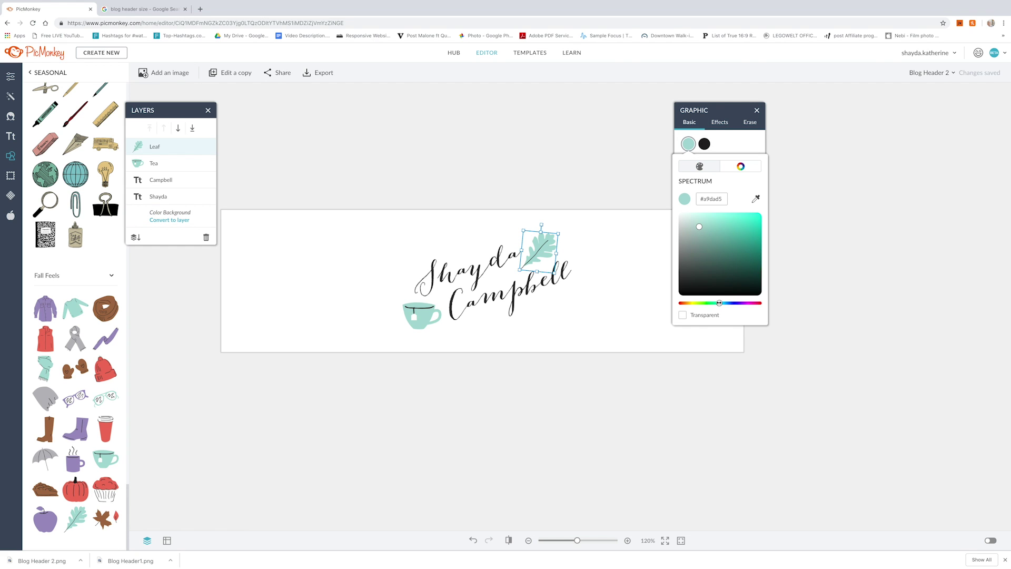
drag(719, 303, 691, 302)
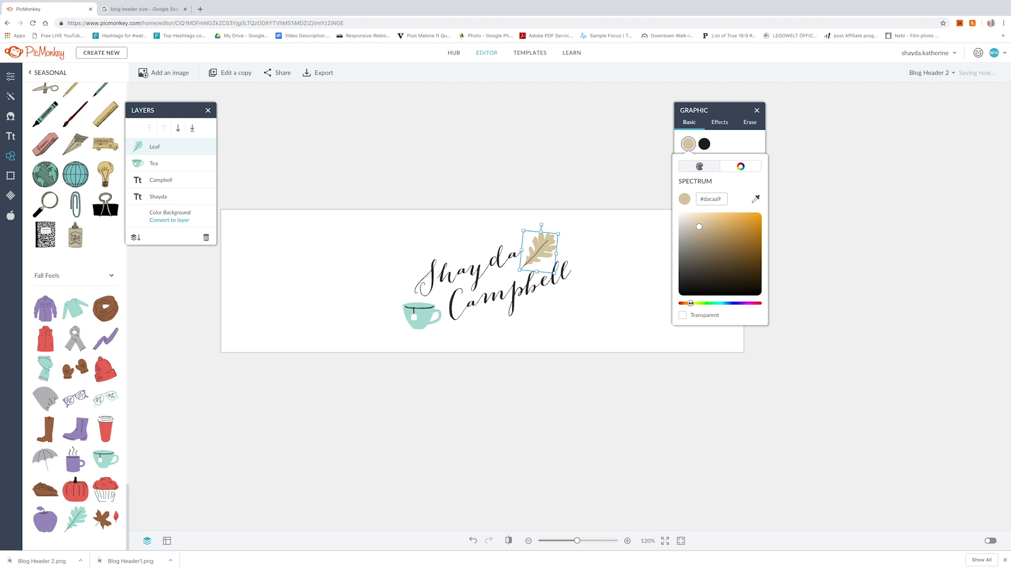
drag(699, 227, 695, 223)
click(640, 255)
click(607, 310)
click(437, 319)
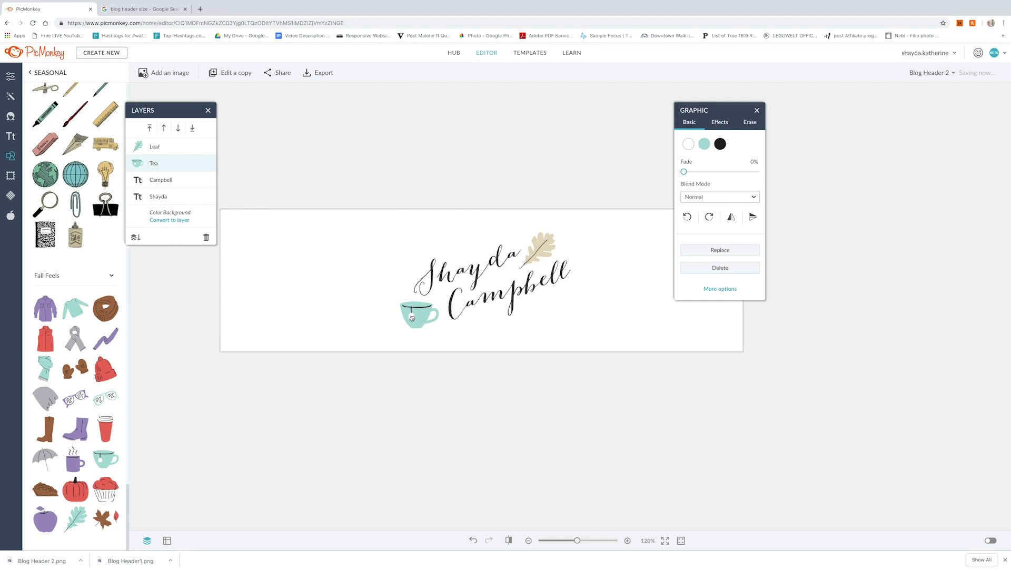
click(516, 384)
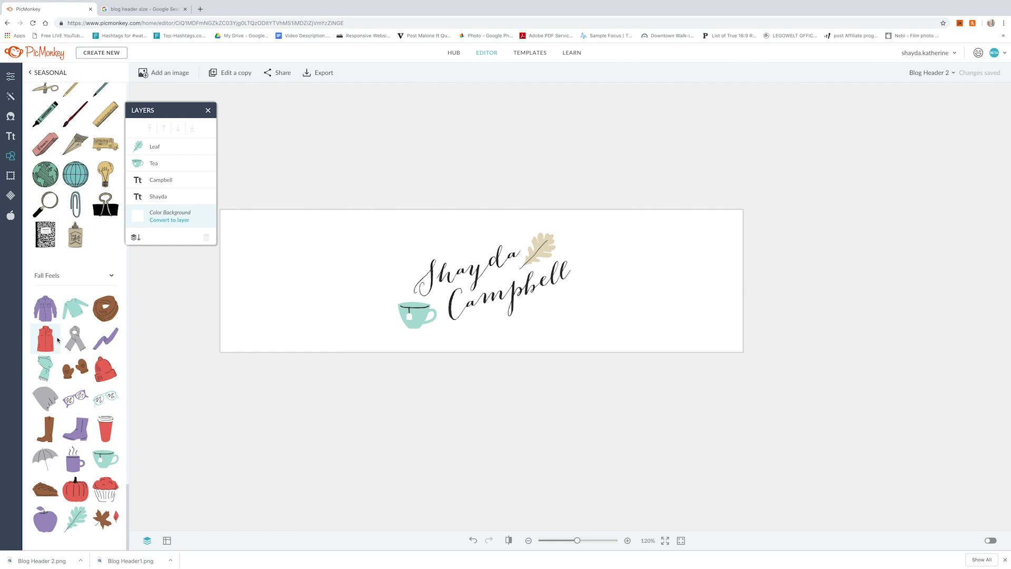
Add the black-and-white composition notebook from the School Supplies graphics to the header.
scroll(73, 379, up, 5)
scroll(64, 340, up, 1)
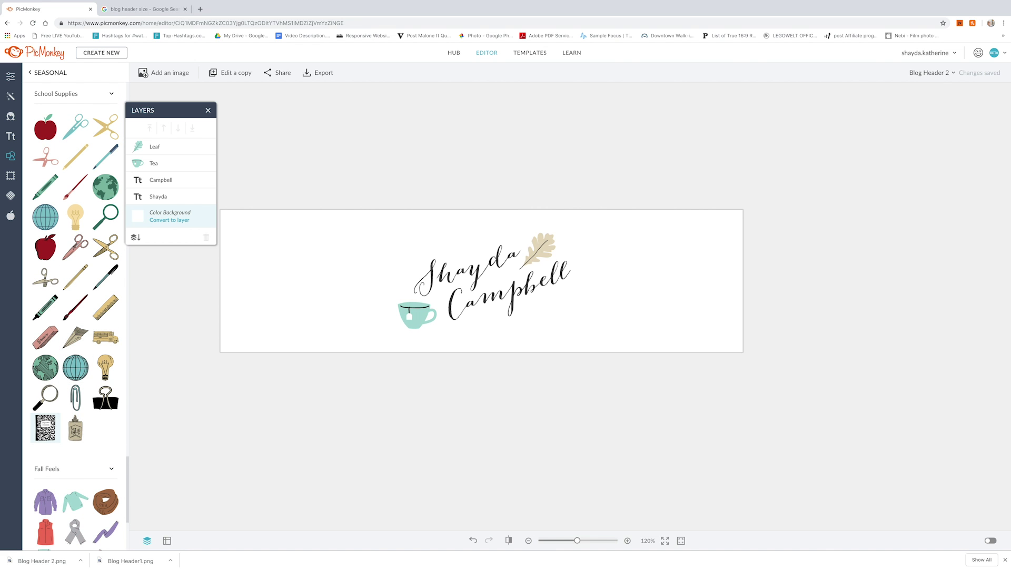
drag(45, 423, 544, 315)
drag(369, 316, 438, 315)
click(484, 362)
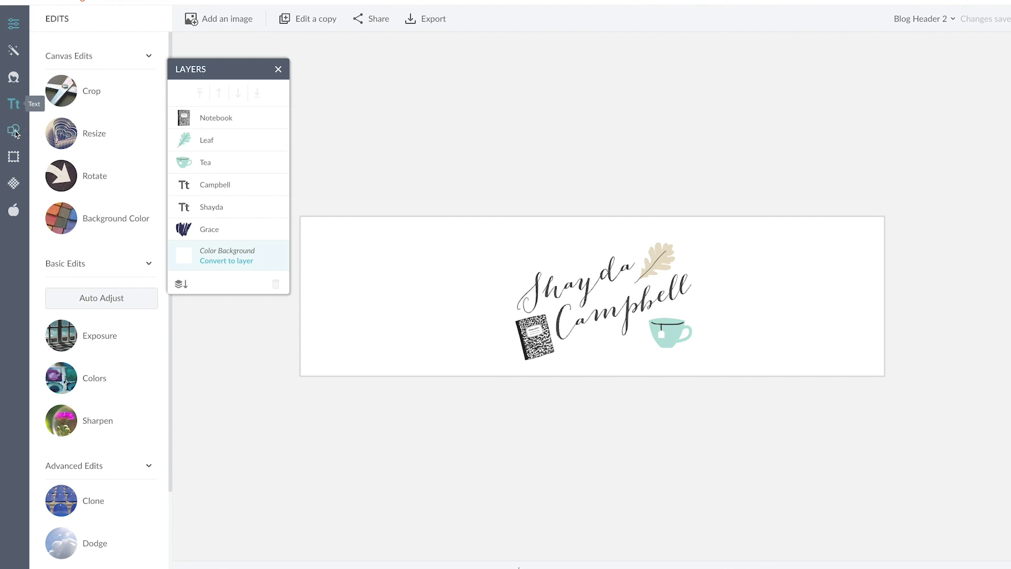
Set the canvas background colour to the pale pink #fbeeee.
click(11, 156)
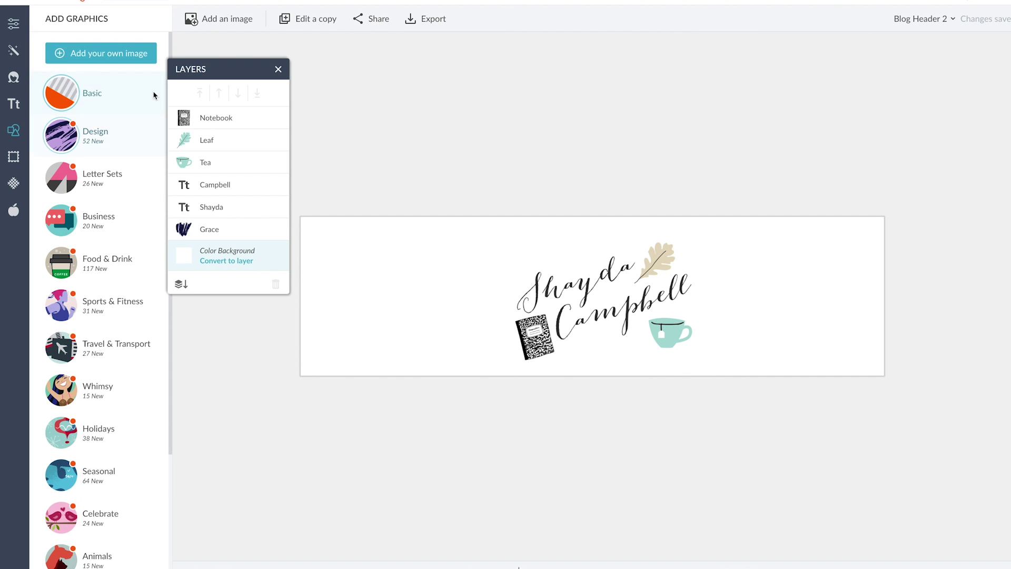
click(9, 26)
click(97, 218)
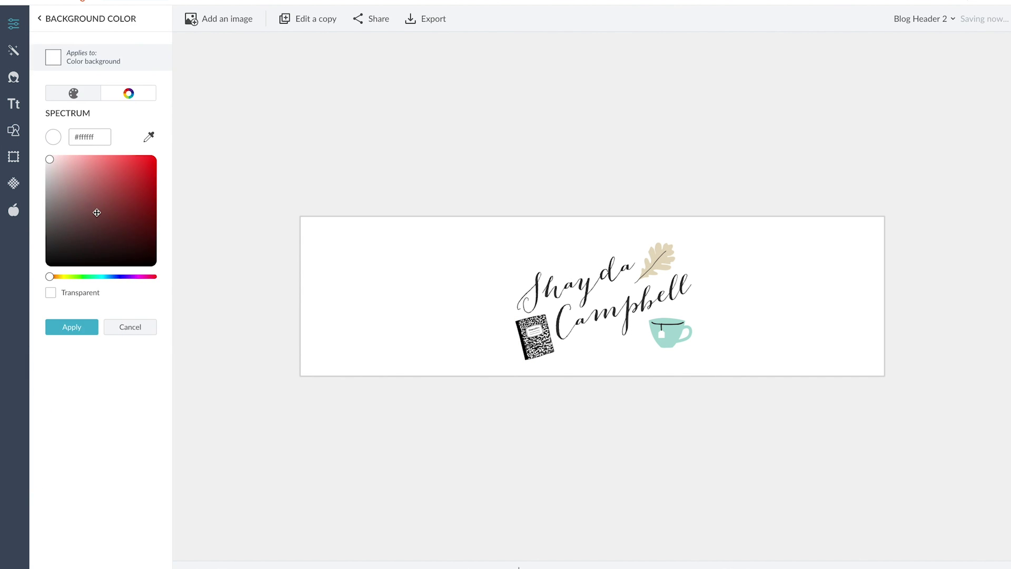
mouse_move(79, 169)
mouse_down()
mouse_move(46, 158)
mouse_move(59, 160)
mouse_up()
key(ctrl+v)
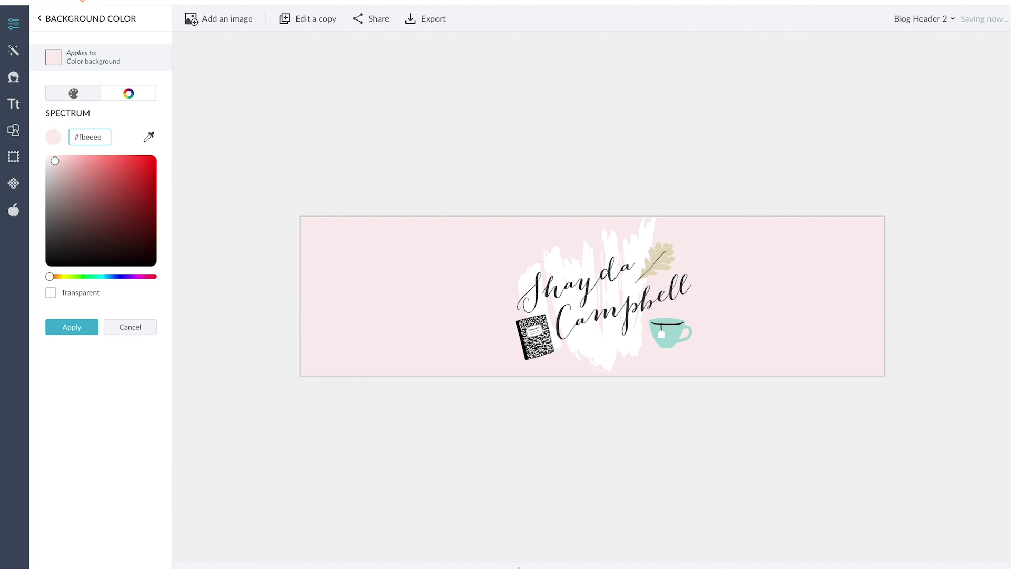
click(82, 328)
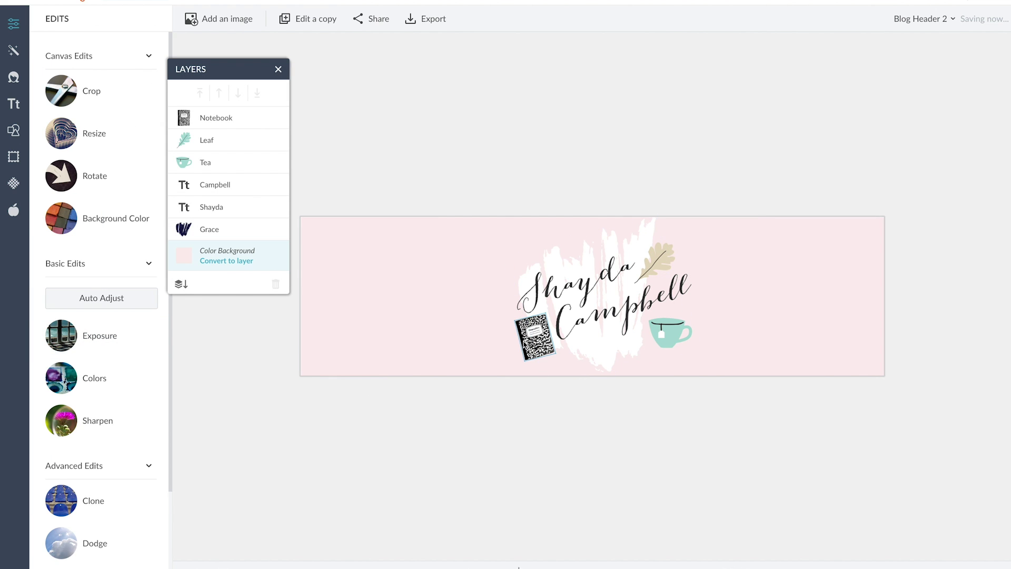
Adjust the notebook's tilt beside the surname and move the tea cup beneath the surname, closer to the notebook.
click(532, 337)
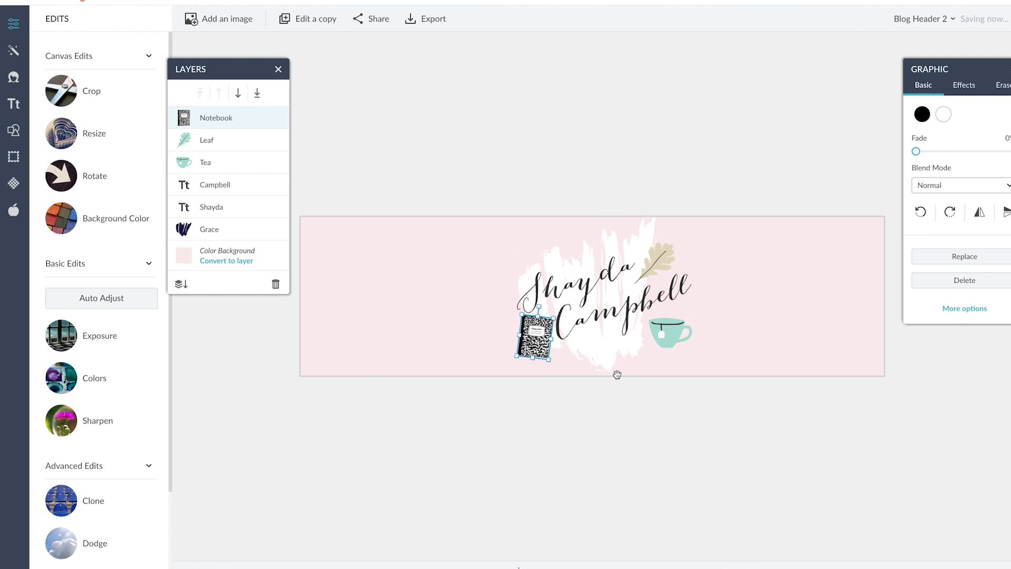
click(763, 313)
drag(671, 340, 600, 353)
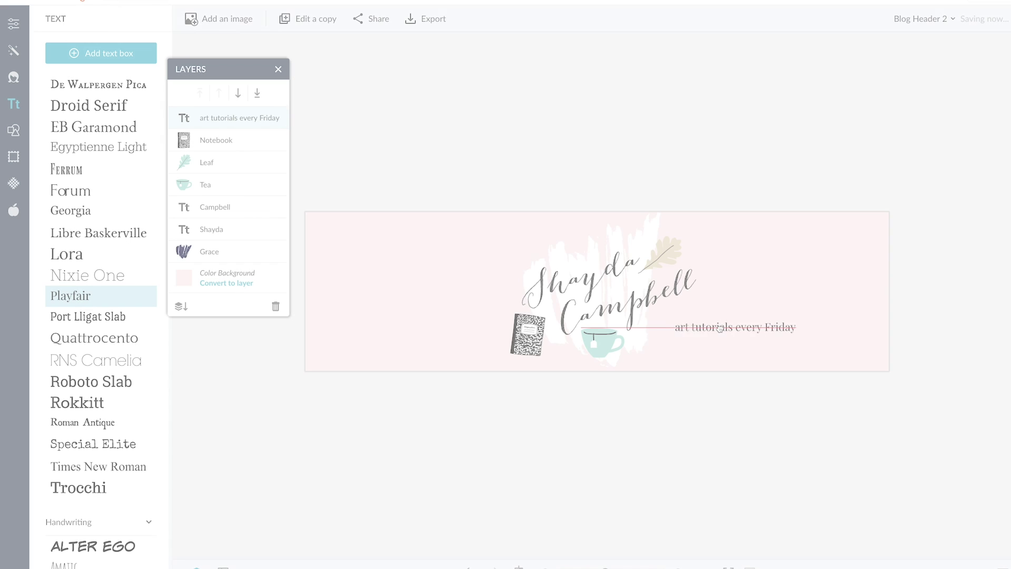
Reword the tagline to read "New art tutorial every Friday".
click(673, 326)
key(BackSpace)
text(A)
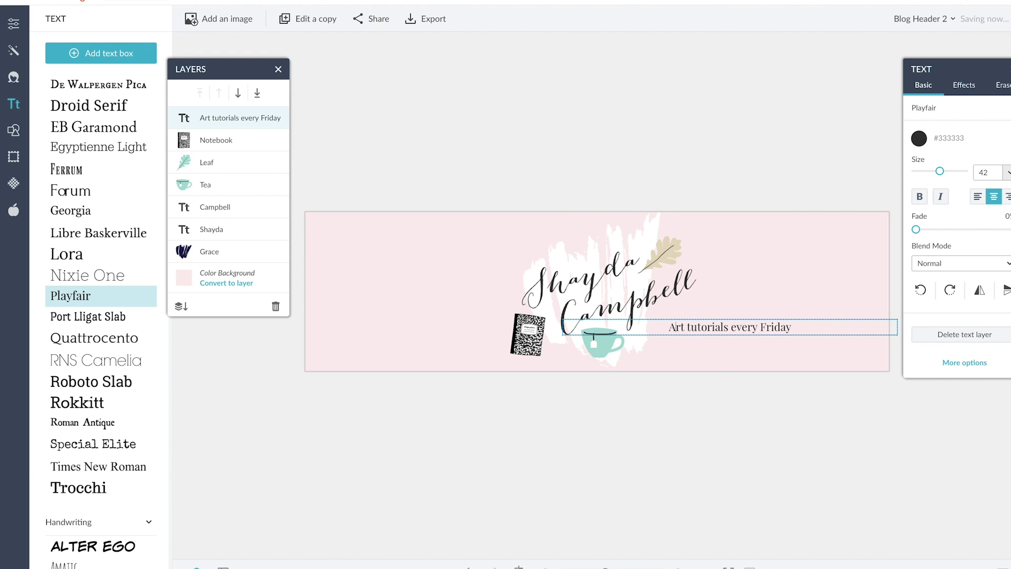
key(Home)
text(New)
key(Delete)
text(a)
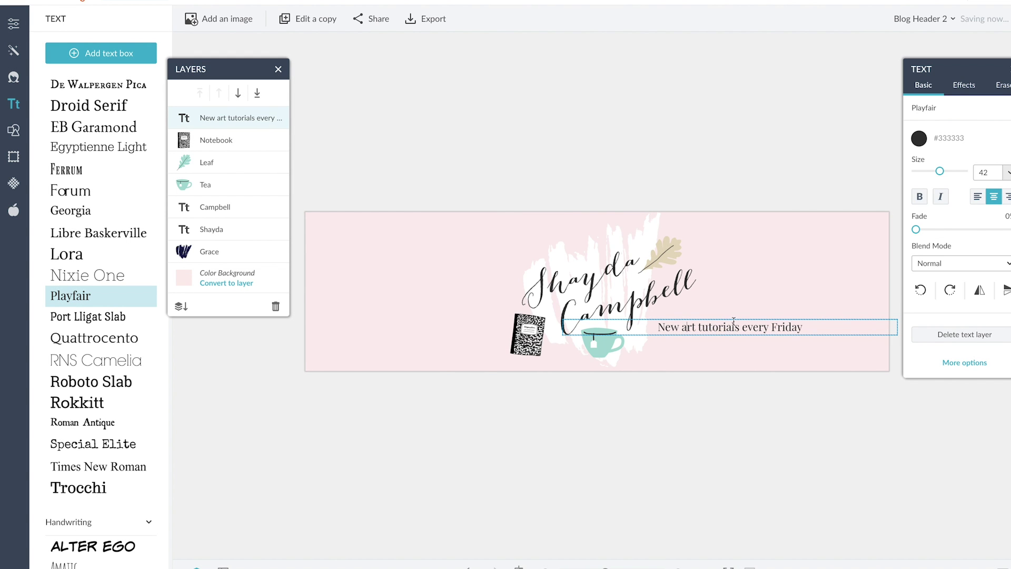
key(BackSpace)
click(758, 410)
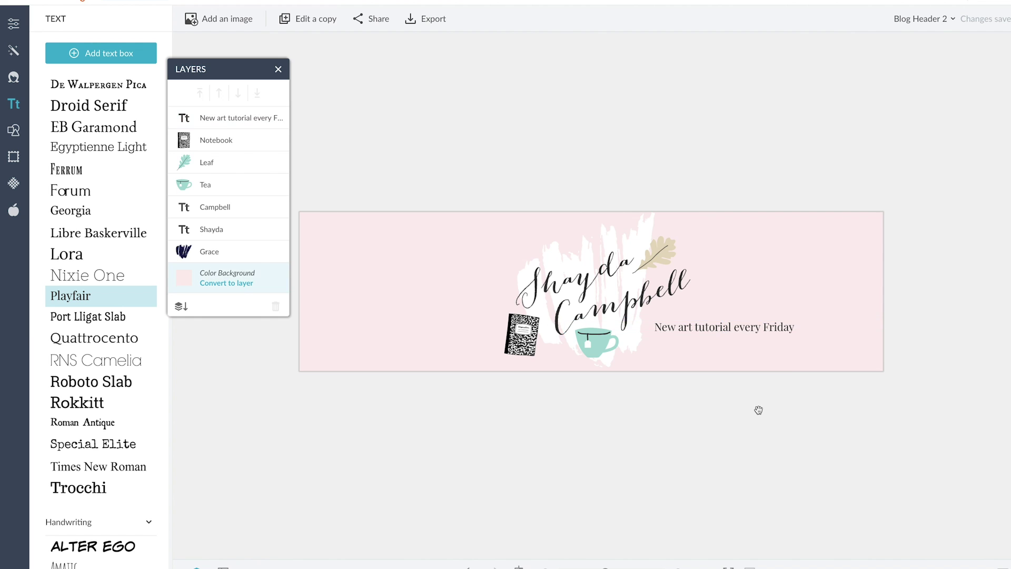
Add a thin torn-paper strip from the Design graphics directly beneath the tagline.
click(13, 130)
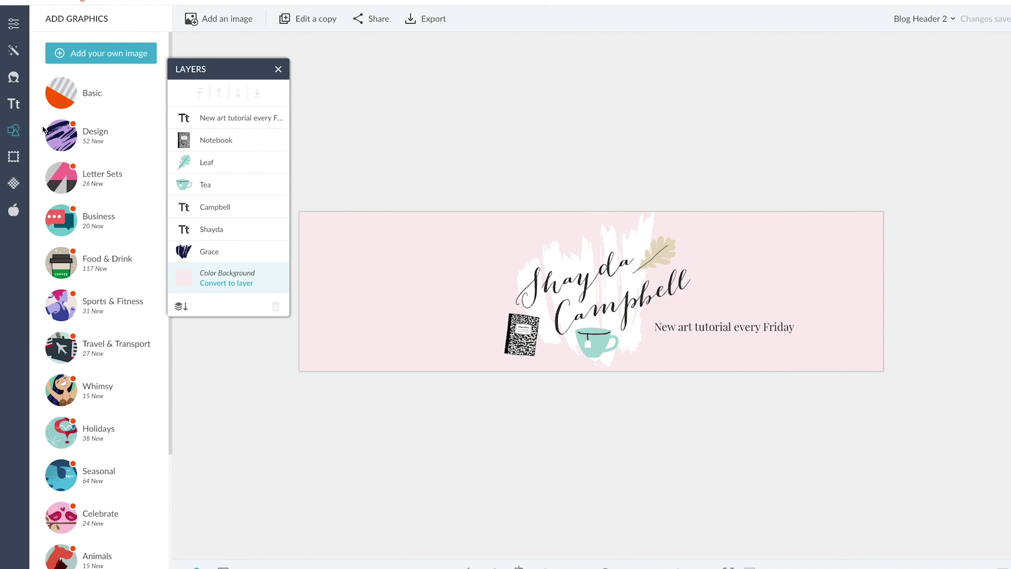
click(71, 137)
scroll(106, 325, down, 15)
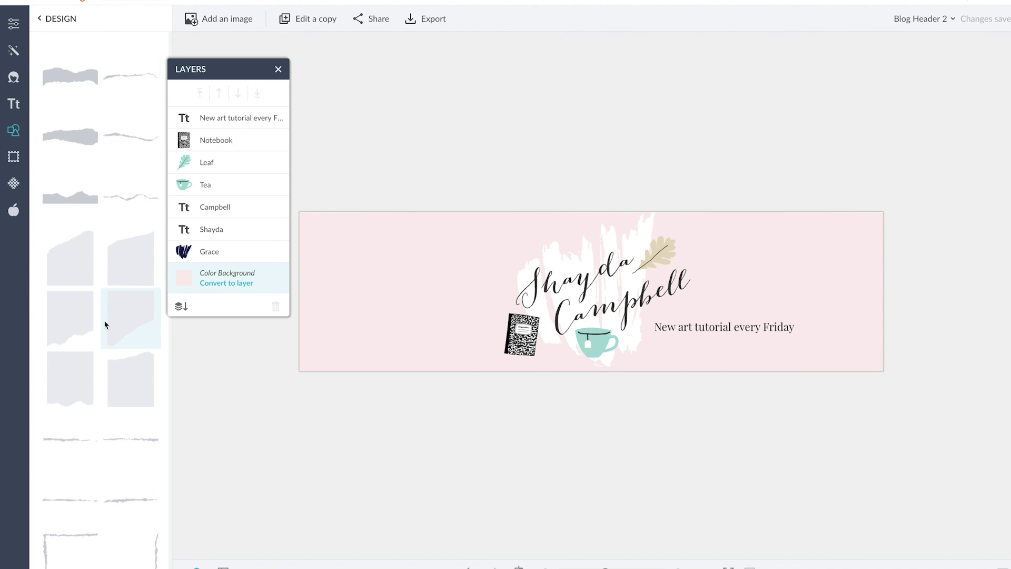
scroll(105, 325, up, 8)
drag(121, 374, 698, 344)
Recolour the thin strip white and shift it to the right beneath the tagline.
click(922, 114)
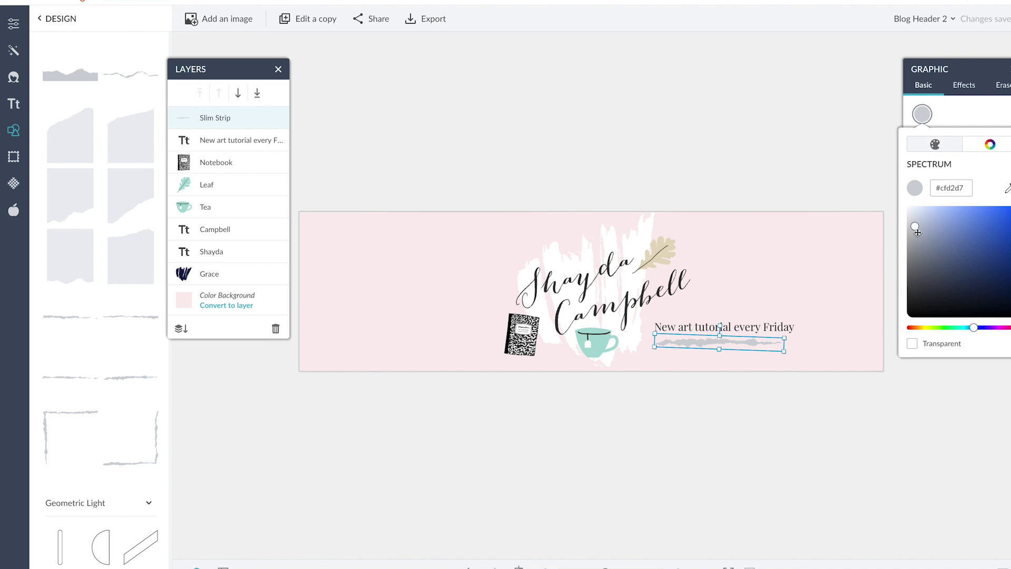
click(911, 210)
click(754, 113)
click(832, 262)
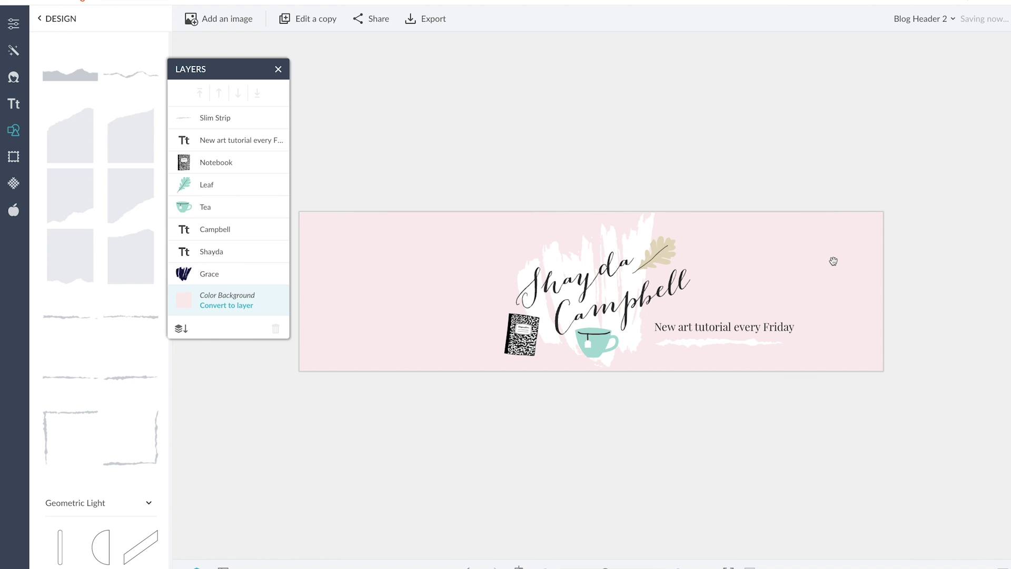
drag(745, 346, 762, 345)
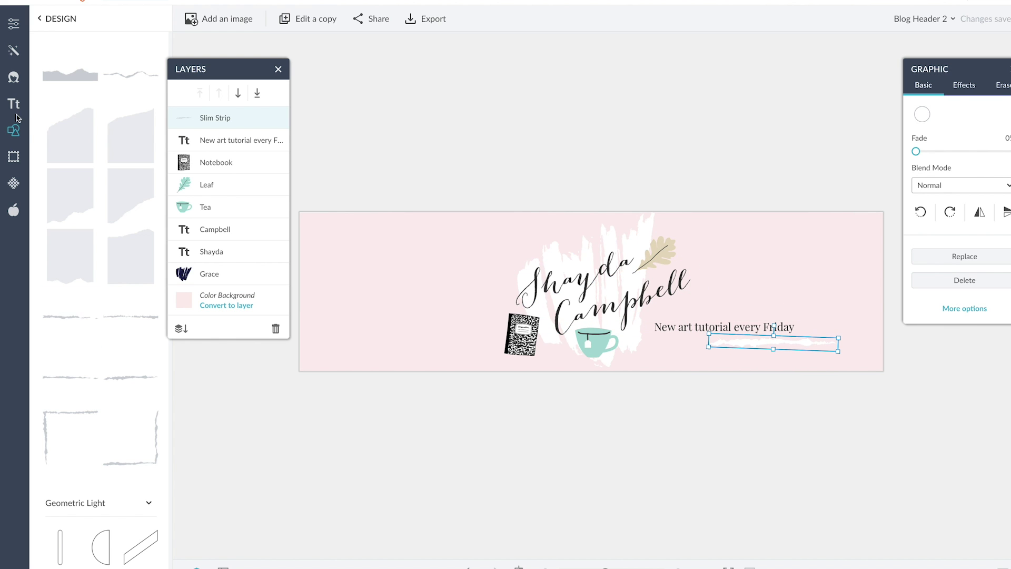
Add the black and teal pen from the Seasonal category's School Supplies graphics to the header.
click(13, 130)
scroll(88, 184, down, 3)
click(92, 296)
scroll(95, 359, down, 10)
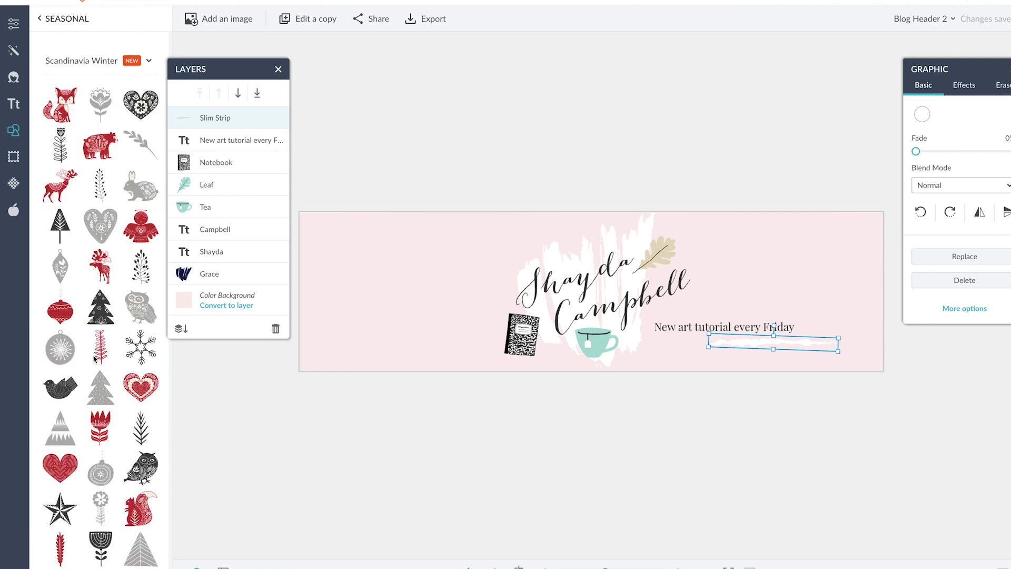
scroll(95, 359, down, 20)
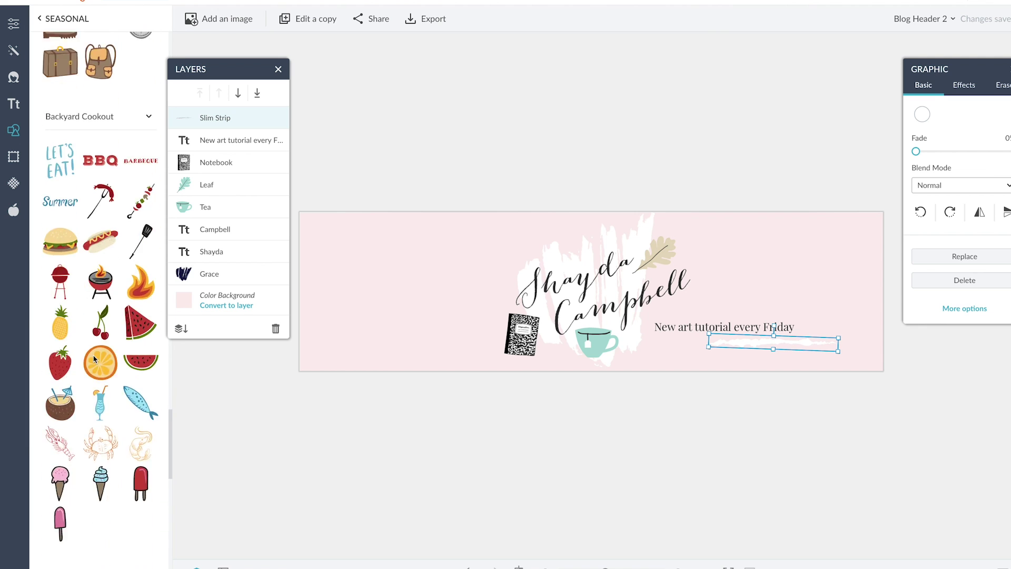
scroll(94, 360, up, 2)
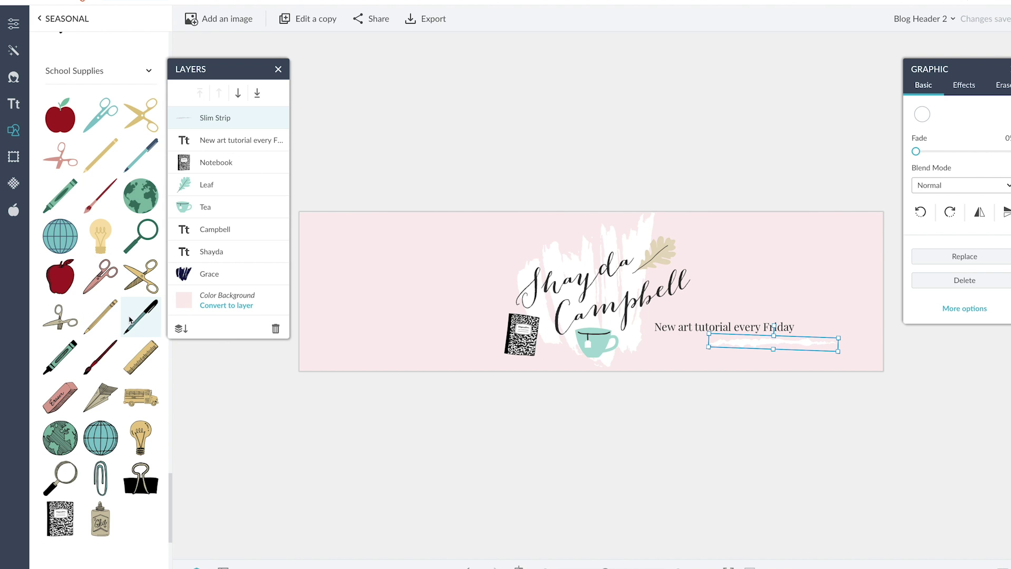
click(140, 325)
Shrink the pen, lay it horizontally, and place it under the start of the tagline in line with the white strip.
drag(489, 384, 543, 350)
drag(605, 299, 667, 342)
click(737, 345)
click(735, 390)
click(677, 349)
click(743, 402)
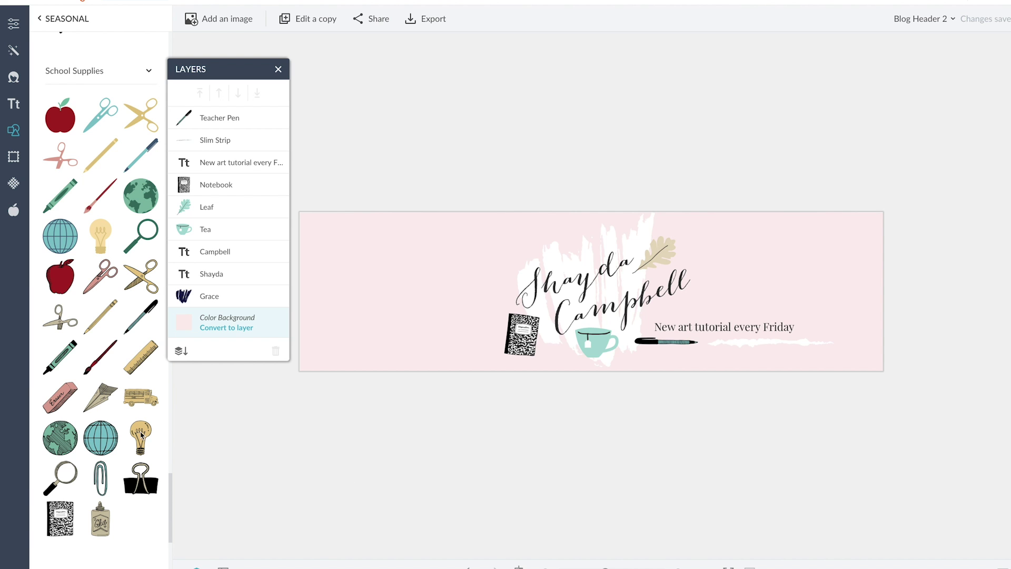
Add the Fall Feels maple and red leaves graphic, tilt it, and place it before the start of the first name.
scroll(93, 424, down, 6)
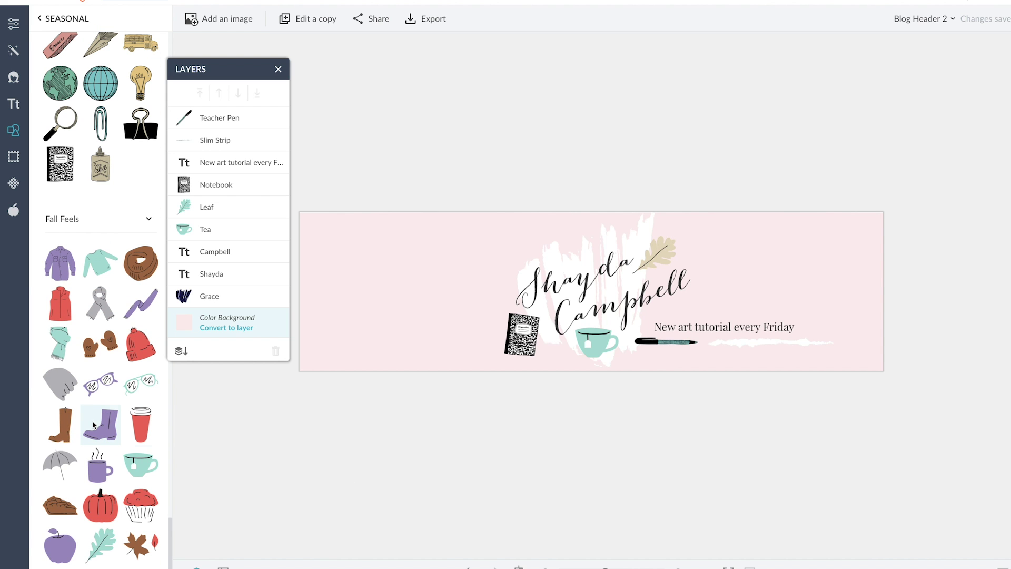
click(141, 545)
drag(523, 291, 470, 273)
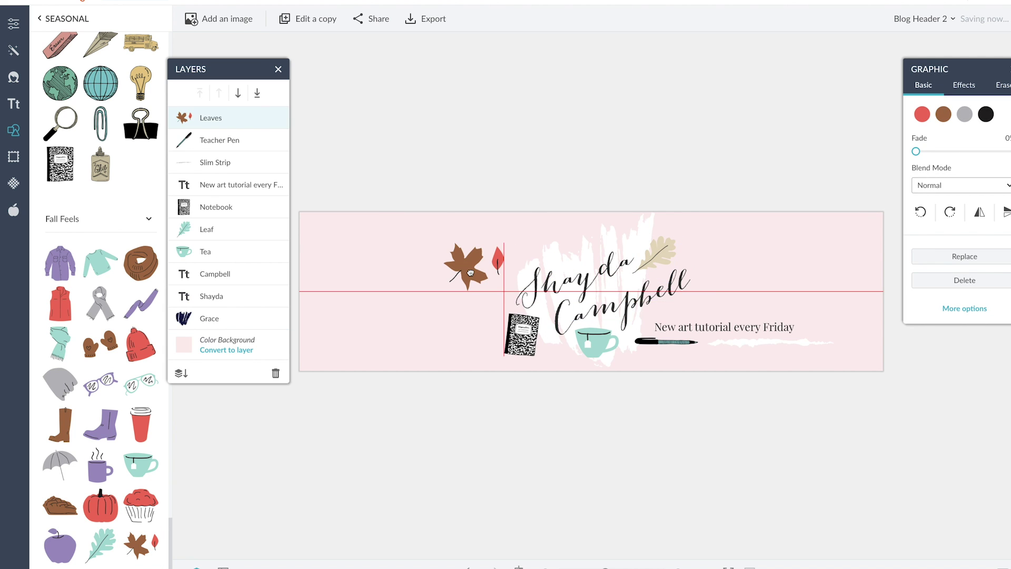
drag(457, 234, 474, 231)
drag(470, 272, 490, 284)
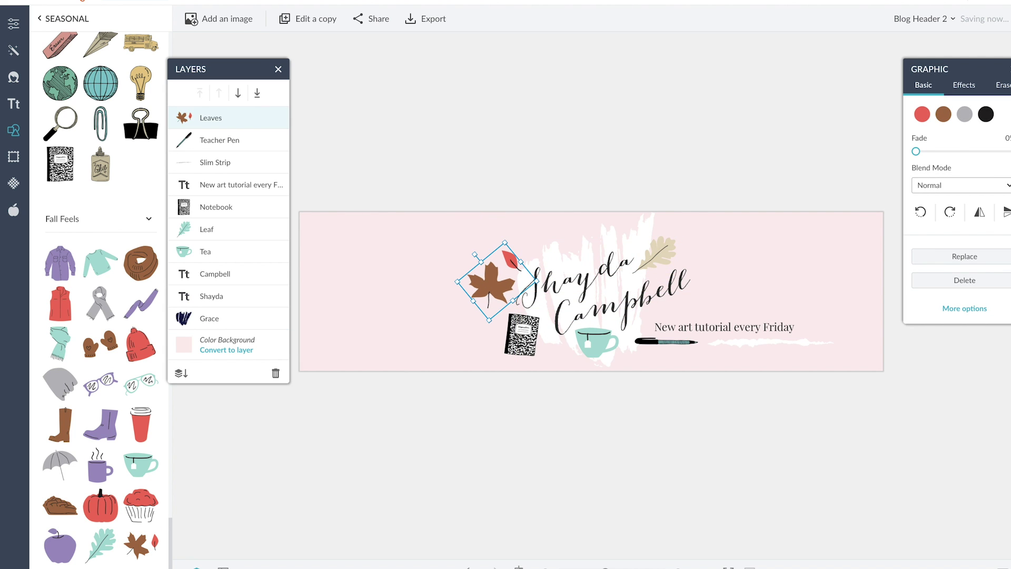
Erase the brown maple leaf from the leaves graphic, keeping only the small red leaf.
click(1000, 85)
mouse_move(480, 270)
mouse_down()
mouse_move(492, 294)
mouse_move(490, 284)
mouse_up()
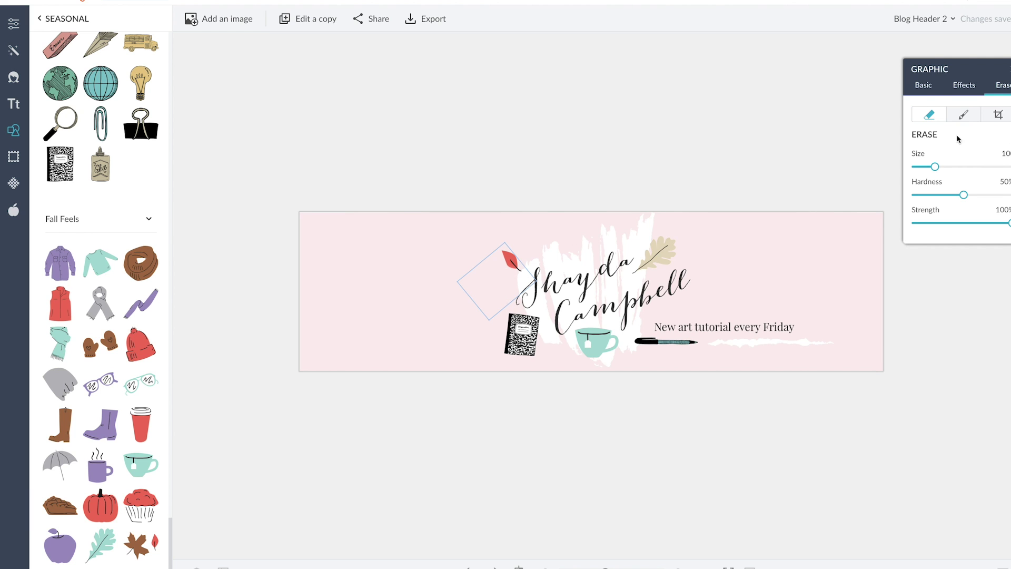
click(922, 85)
Recolour the small red leaf to a muted dusty pink.
click(921, 113)
click(921, 327)
drag(975, 216, 932, 209)
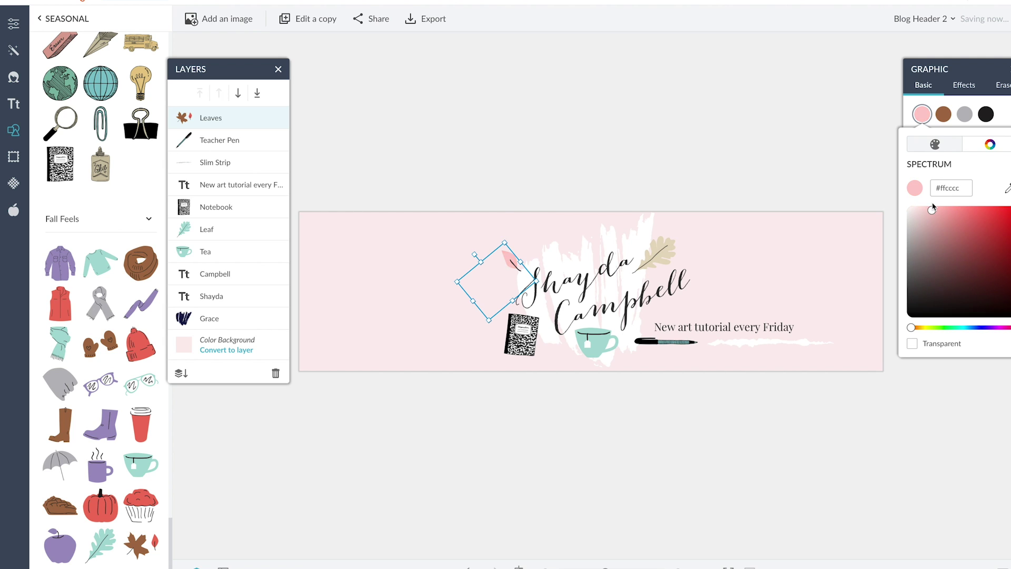
drag(911, 328, 915, 327)
click(955, 216)
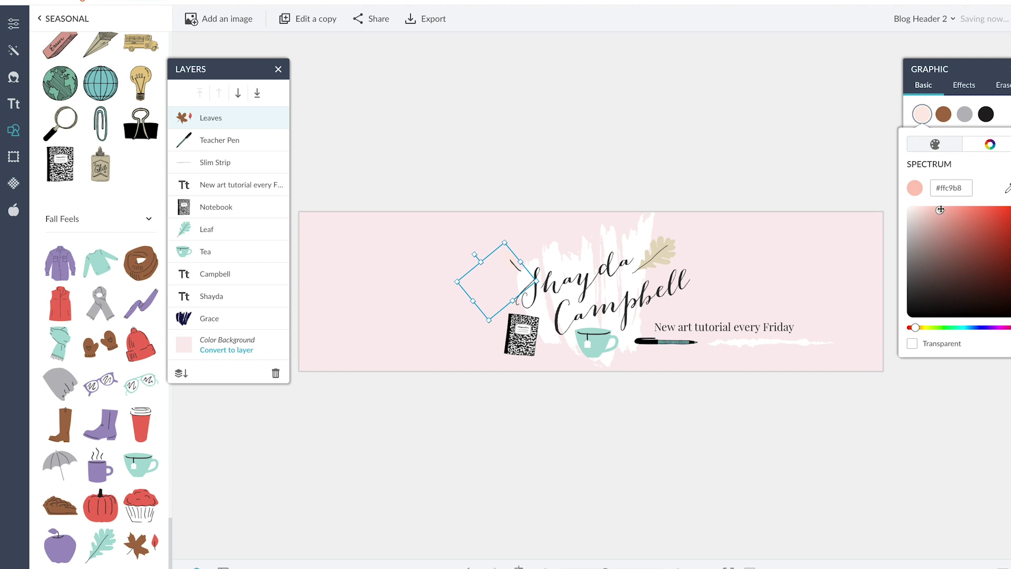
drag(954, 216, 943, 218)
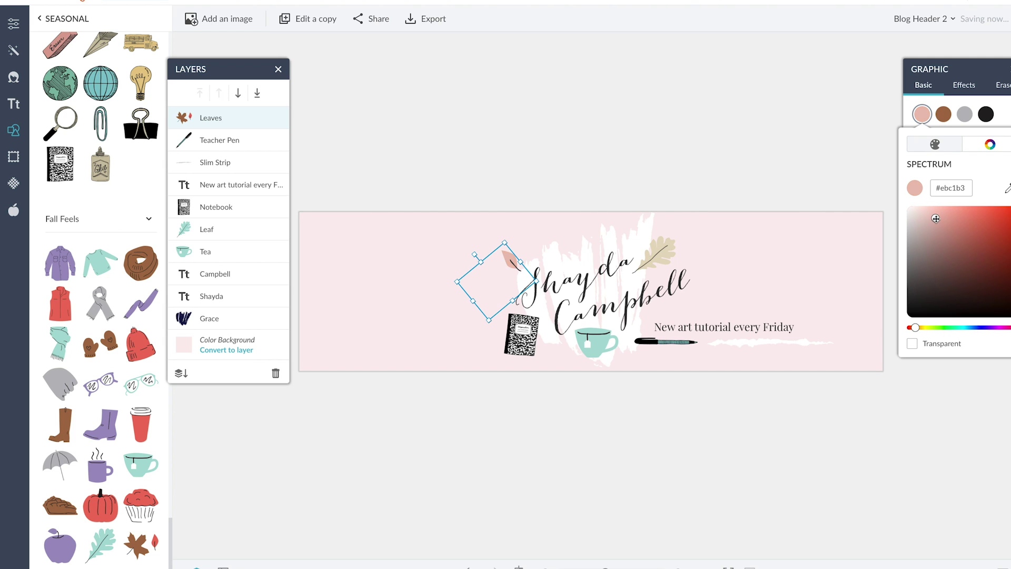
click(819, 137)
click(986, 169)
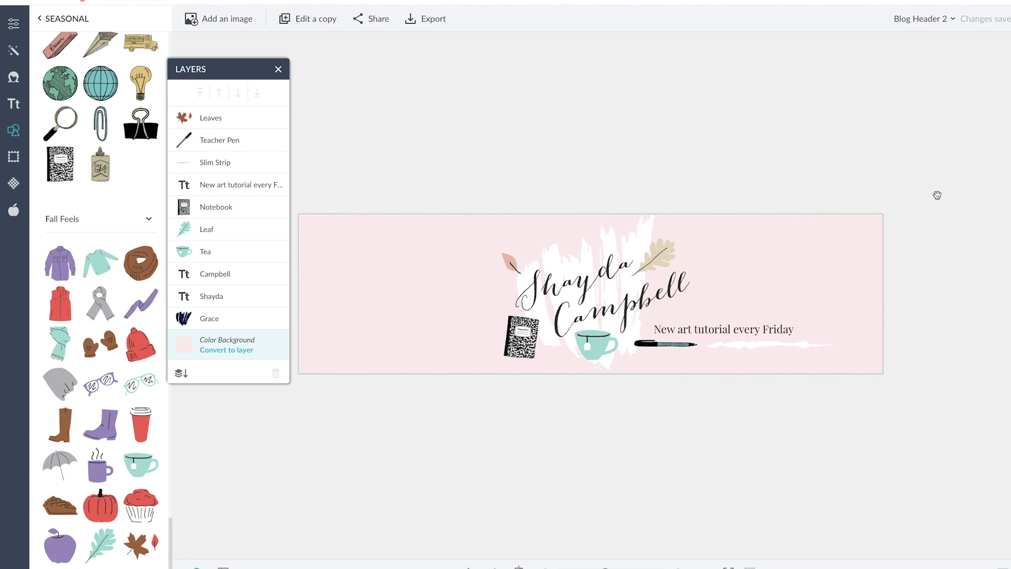
Tilt the pink leaf further beside the start of the first name and export the header.
drag(506, 262, 477, 253)
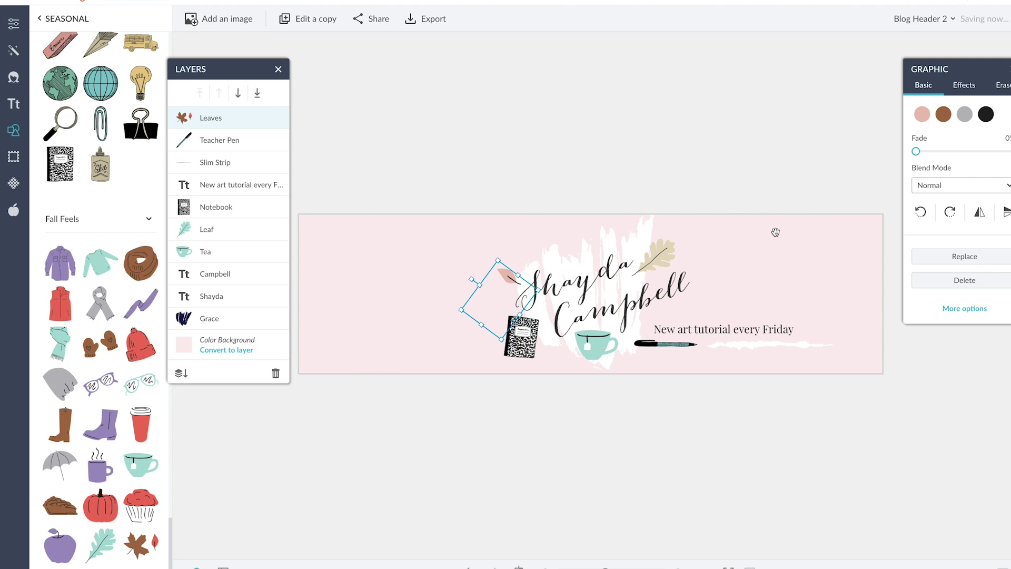
click(761, 156)
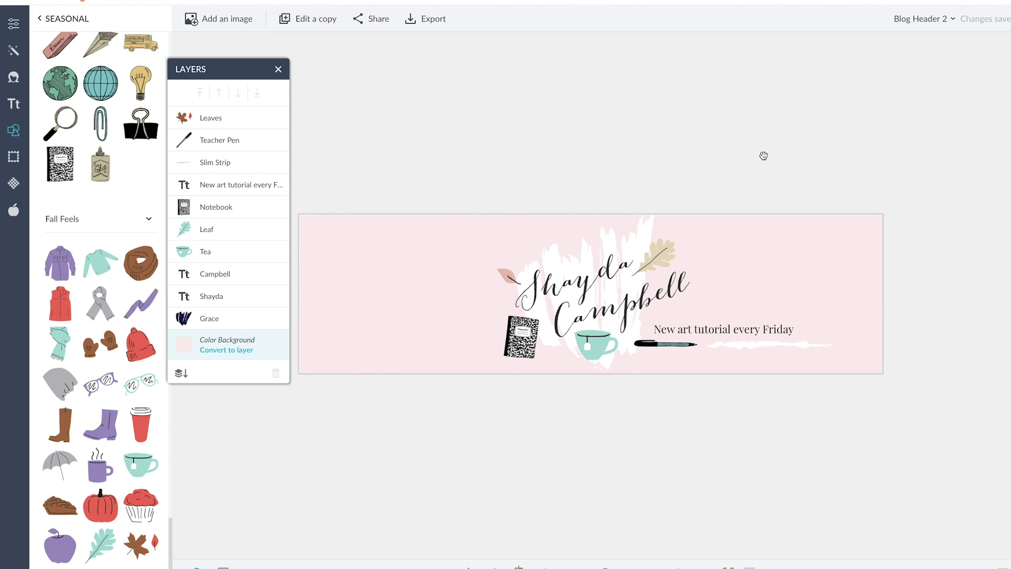
click(429, 20)
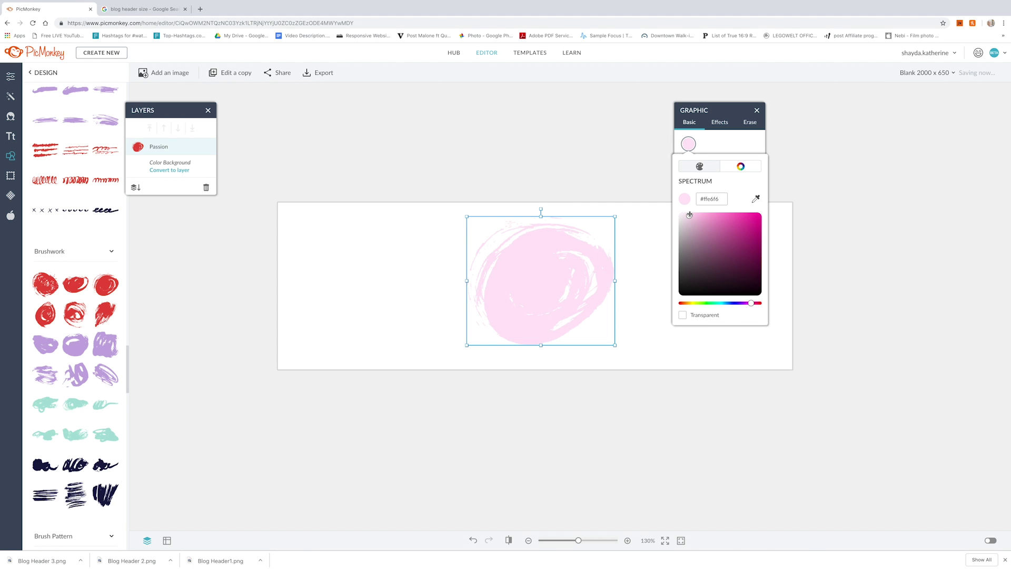
Duplicate the light pink brush circle and place the copy to its left on the canvas.
click(658, 278)
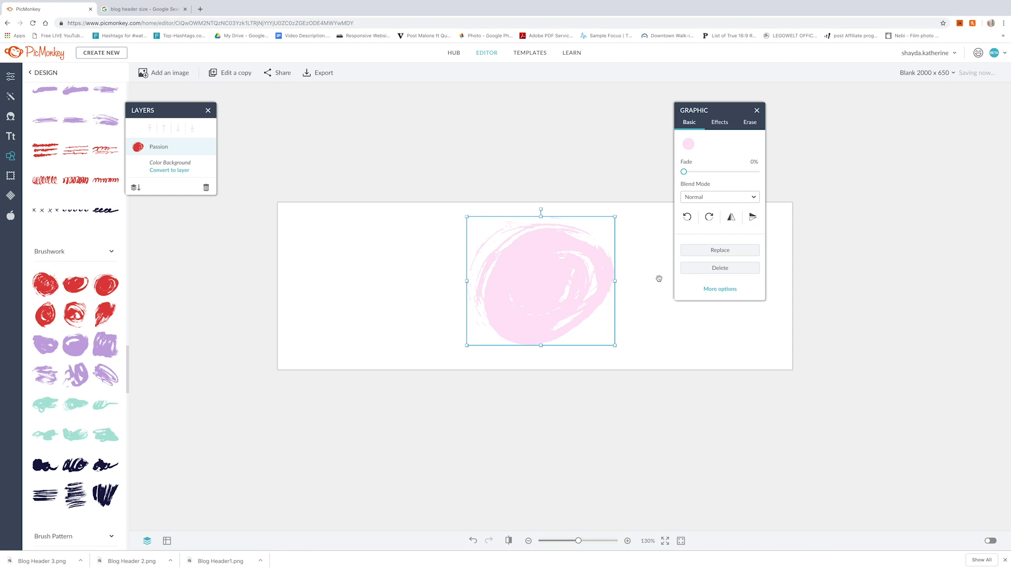
click(753, 113)
click(530, 296)
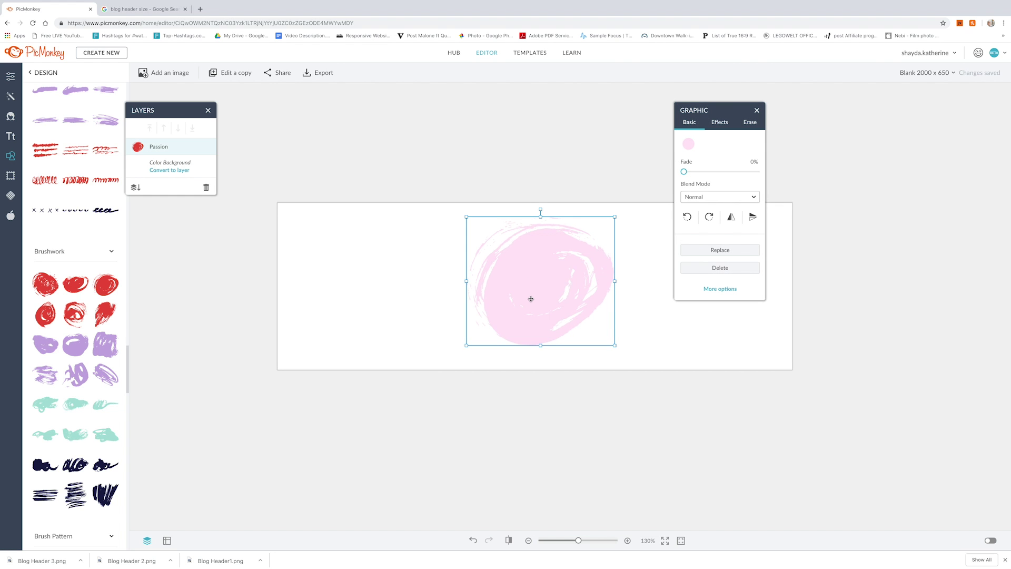
mouse_move(531, 298)
mouse_down()
mouse_move(541, 298)
mouse_move(406, 302)
mouse_move(381, 289)
mouse_up()
key(super+d)
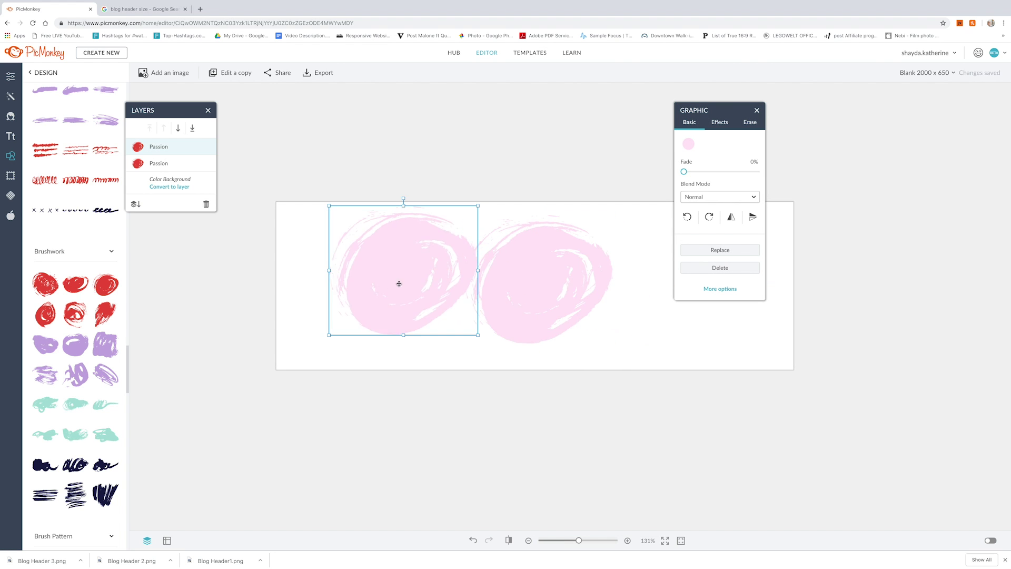
Recolour the copied brush circle to a pale blue and set its fade to 19%.
click(688, 145)
drag(753, 304, 726, 304)
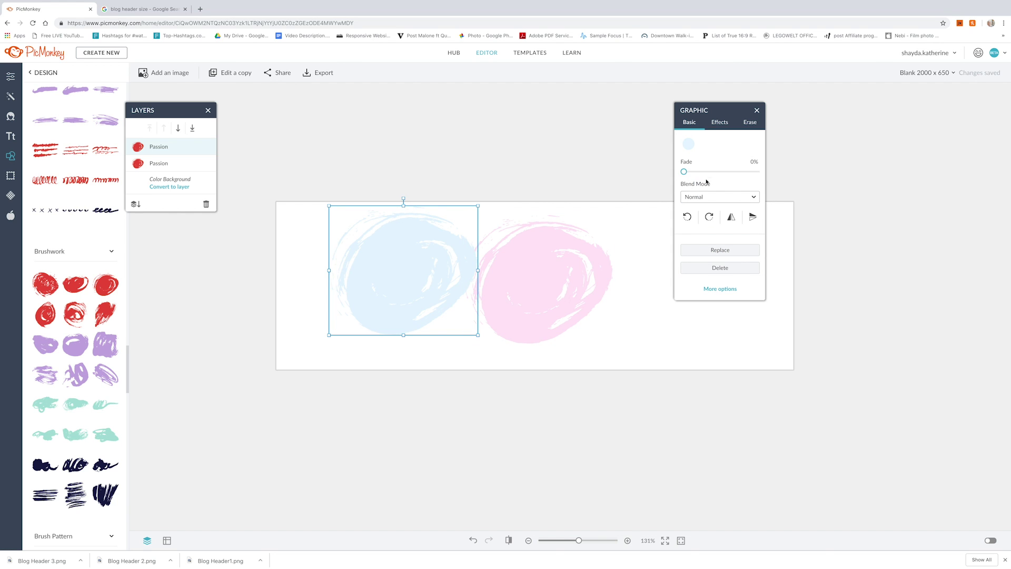
click(558, 262)
drag(688, 175, 693, 175)
Move the pale blue brush circle behind the pink one, offset slightly so it shows along the pink circle's right edge.
mouse_move(386, 266)
mouse_down()
mouse_move(559, 280)
mouse_move(509, 291)
mouse_up()
key(super+bracketleft)
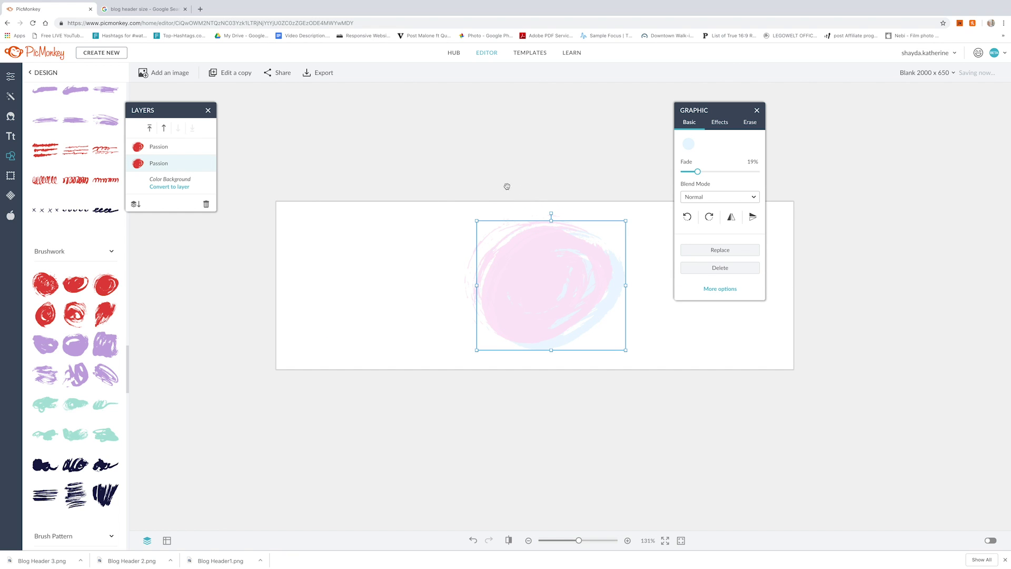
drag(580, 341, 557, 335)
mouse_move(454, 214)
mouse_down()
mouse_move(463, 208)
mouse_move(469, 228)
mouse_move(460, 223)
mouse_move(610, 222)
mouse_up()
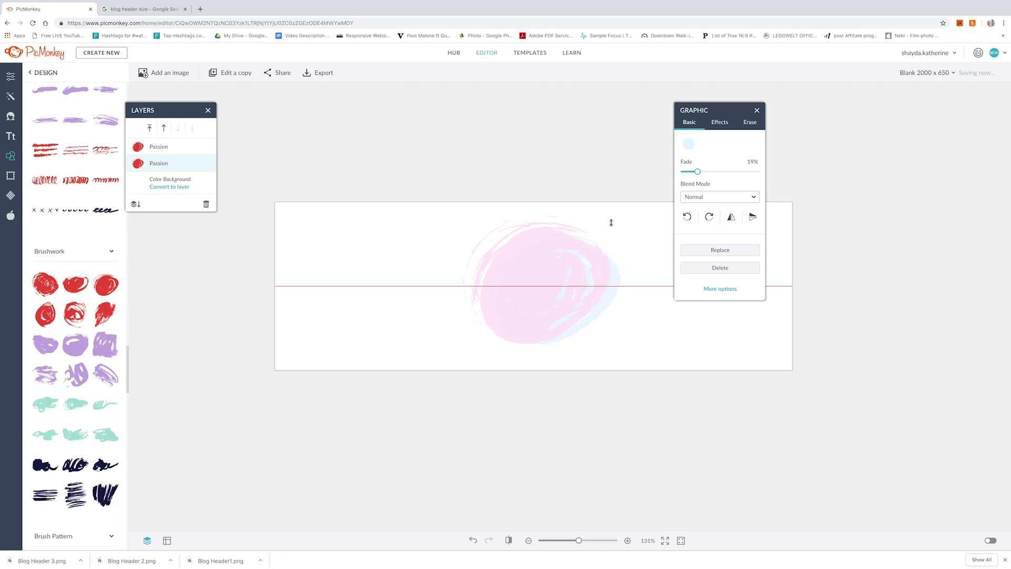
click(617, 413)
Add the geometric Fat Staple square, enlarge it, rotate its gap to the bottom and place it over the brush circles.
scroll(27, 137, down, 1)
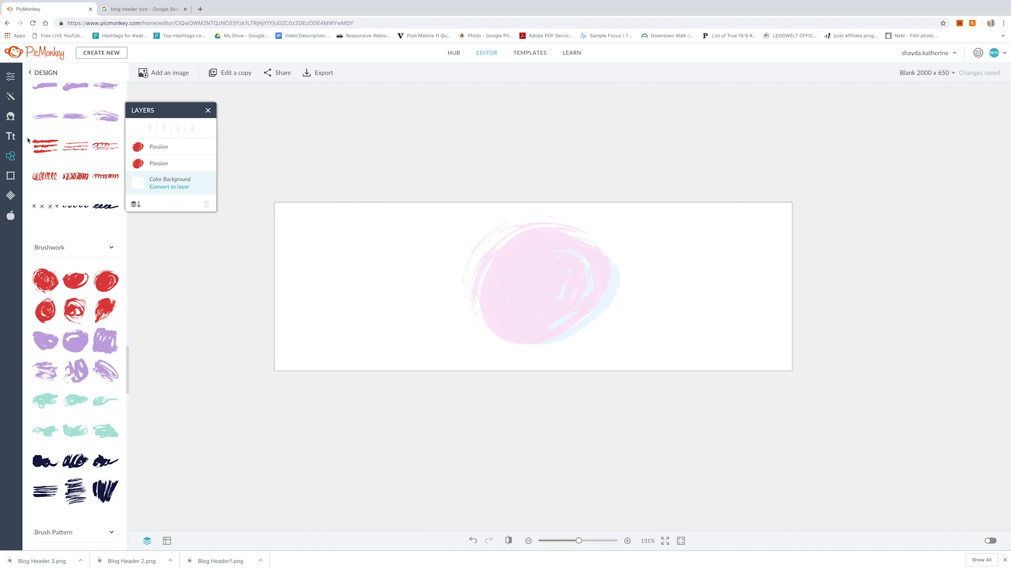
scroll(79, 312, down, 3)
scroll(83, 314, down, 18)
scroll(83, 314, up, 10)
scroll(83, 314, down, 20)
scroll(83, 314, up, 1)
scroll(48, 315, down, 3)
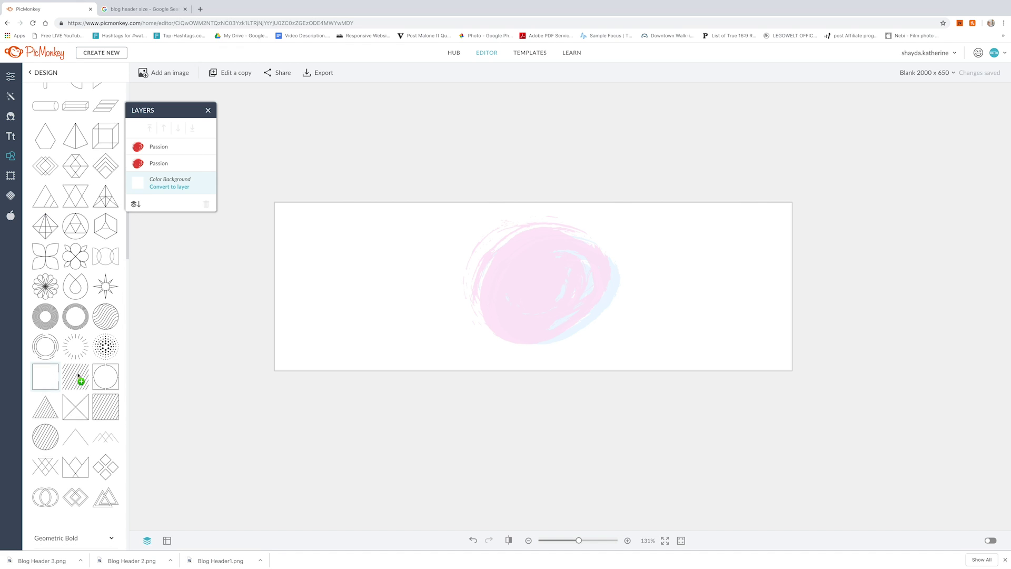
click(53, 378)
drag(572, 288, 625, 198)
drag(557, 259, 525, 282)
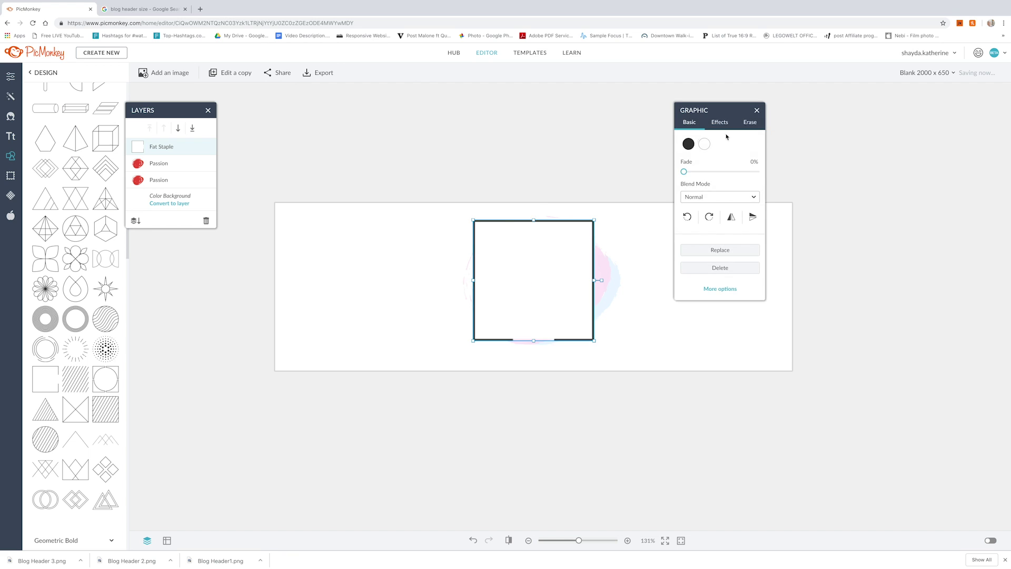
Make the Fat Staple square's white fill transparent, leaving only its dark outline.
click(688, 143)
click(682, 314)
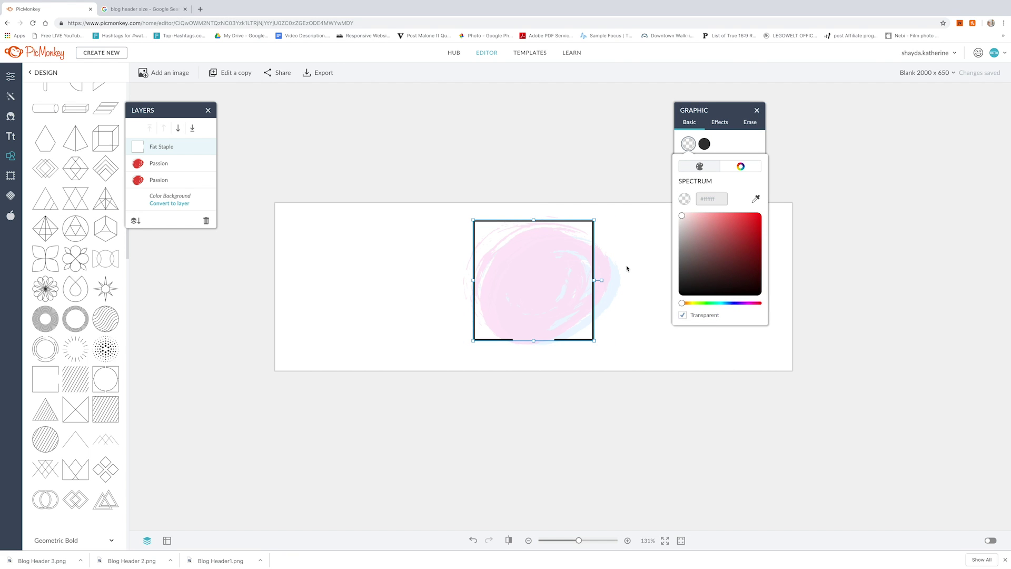
click(530, 252)
Shrink the square outline slightly and align it inside the overlapping brush circles.
drag(540, 312, 526, 302)
drag(599, 225, 594, 228)
drag(542, 279, 543, 270)
drag(590, 223, 586, 235)
drag(539, 266, 555, 267)
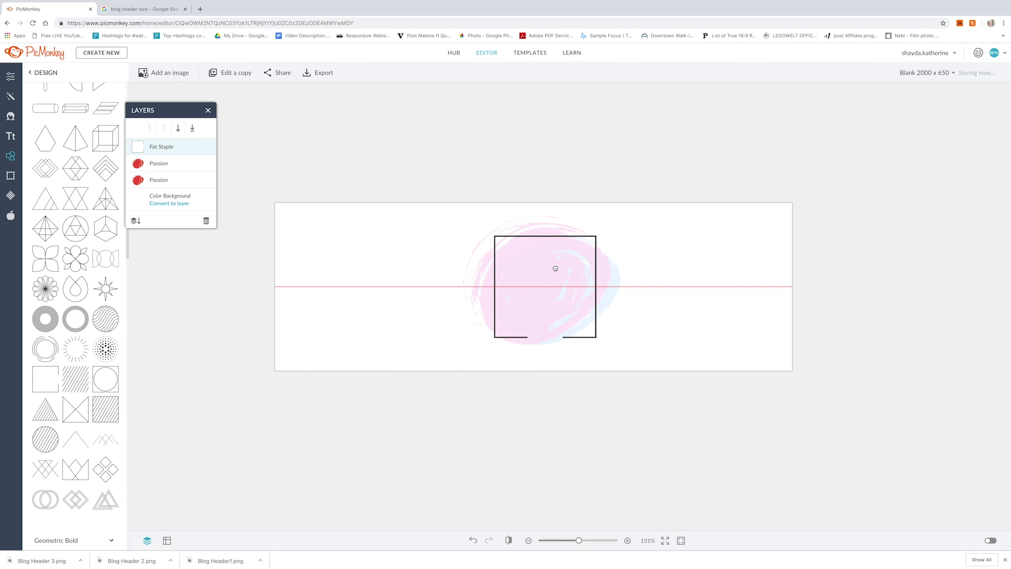
drag(555, 268, 555, 268)
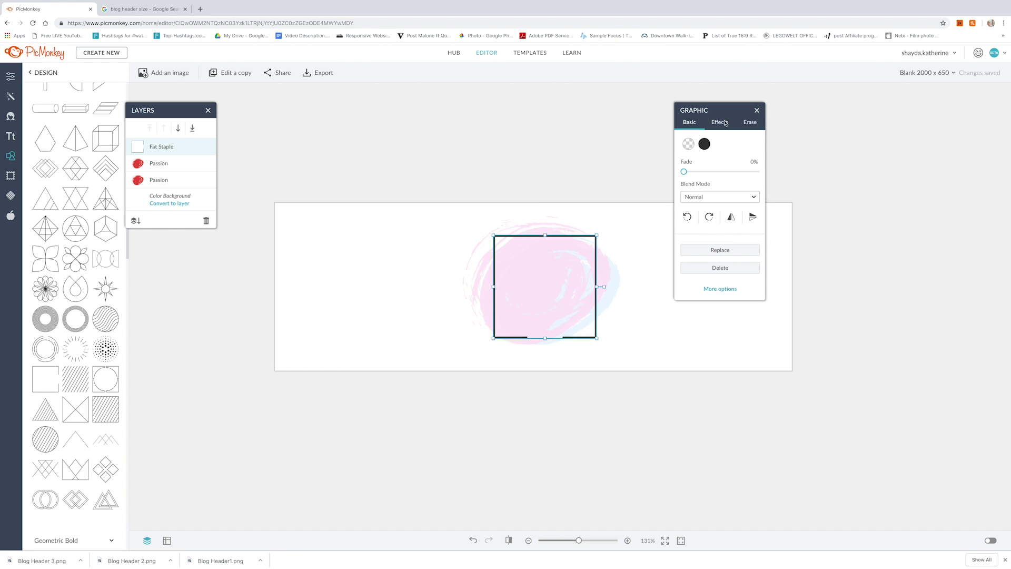
Set the eraser for the square outline to size 34 with 100% hardness.
click(749, 122)
drag(723, 206, 771, 206)
drag(698, 188, 688, 187)
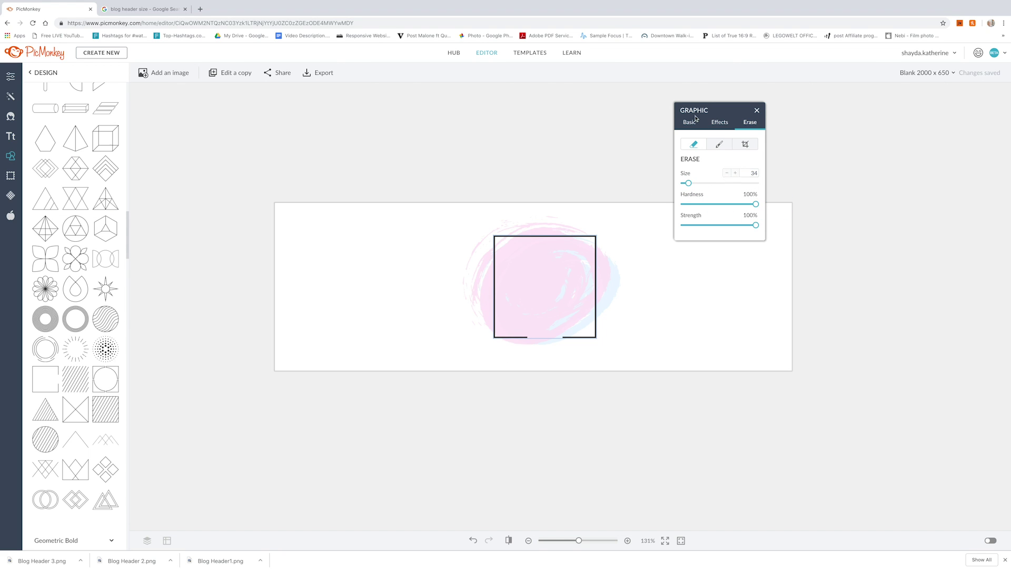
click(593, 236)
Recolour the square's dark outline to a softer medium grey.
click(689, 122)
click(704, 143)
drag(680, 278, 687, 251)
click(626, 157)
Erase more of the square outline's bottom edge to widen its gap, and fine-tune the frame's position.
click(749, 122)
drag(525, 337, 512, 338)
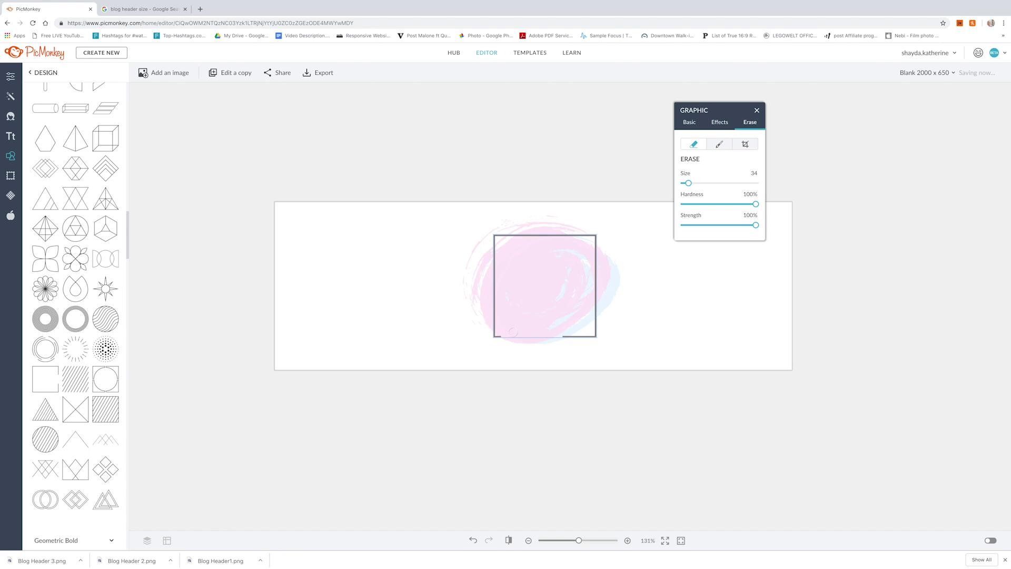
drag(559, 332, 560, 332)
scroll(561, 431, up, 5)
drag(473, 372, 563, 376)
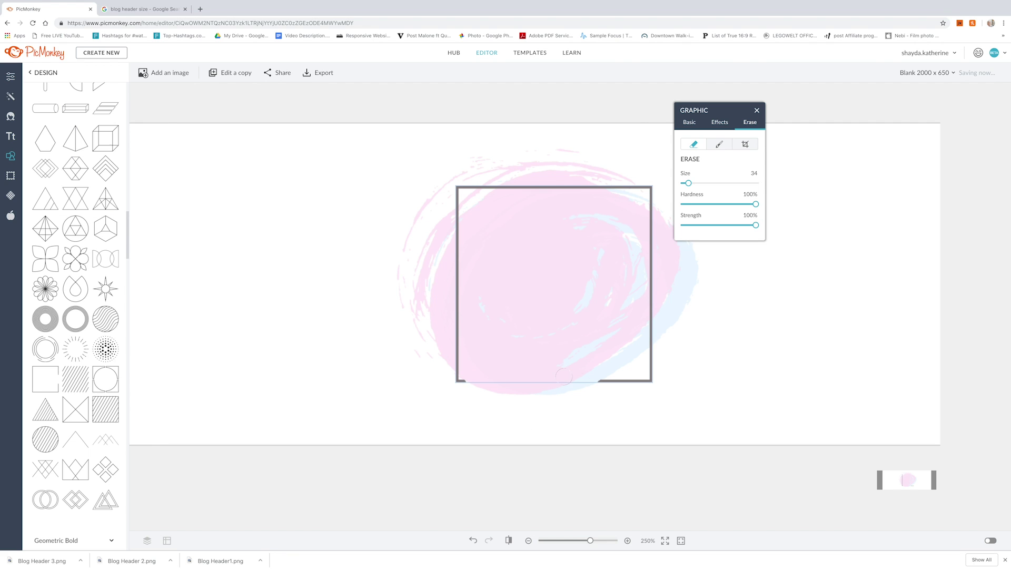
click(757, 111)
drag(568, 191, 570, 189)
click(818, 356)
drag(589, 540, 579, 544)
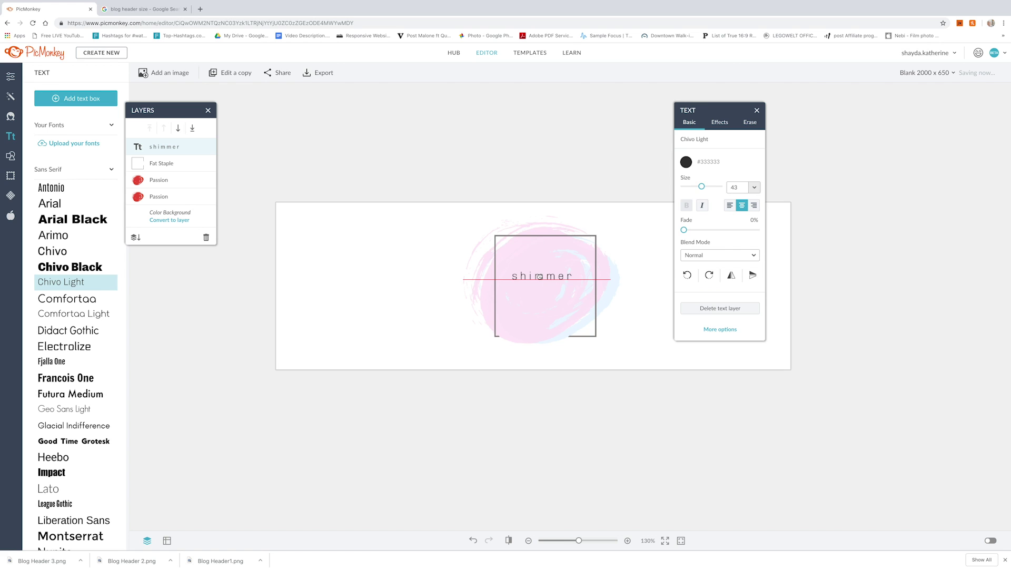
Position the spaced "shimmer" text in Chivo Light size 43 horizontally centred within the square frame.
drag(539, 276, 543, 275)
click(642, 318)
click(542, 276)
click(558, 313)
Add a "+" and a spaced "sparkle" as separate text lines stacked beneath "shimmer" in the frame.
click(79, 99)
click(548, 289)
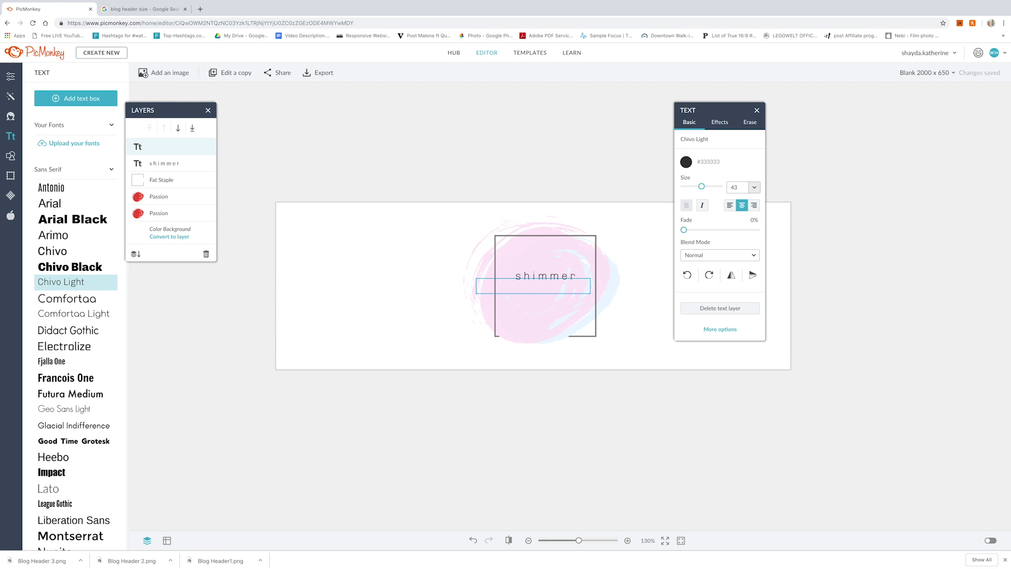
key(Escape)
click(607, 292)
click(579, 289)
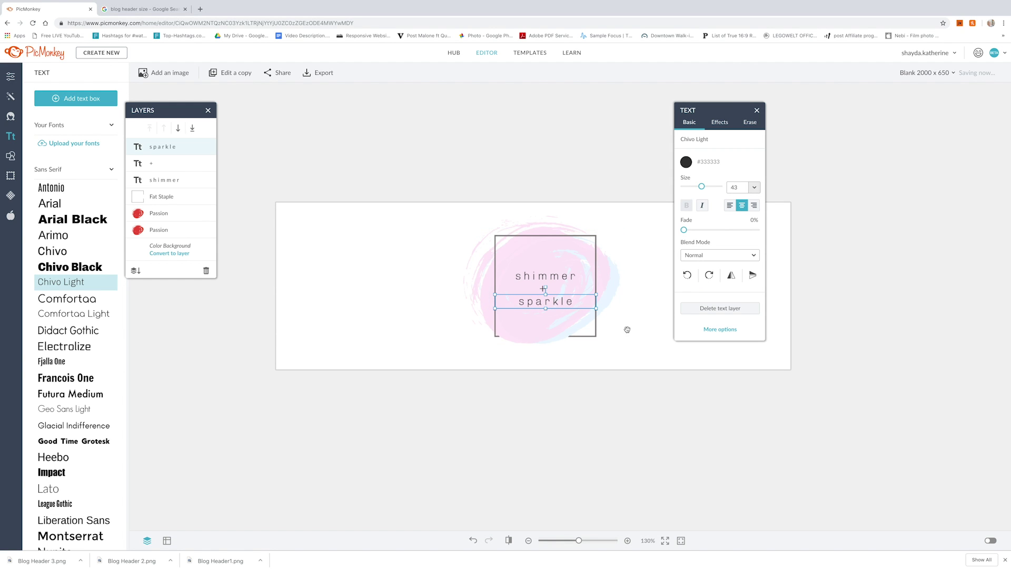
click(597, 387)
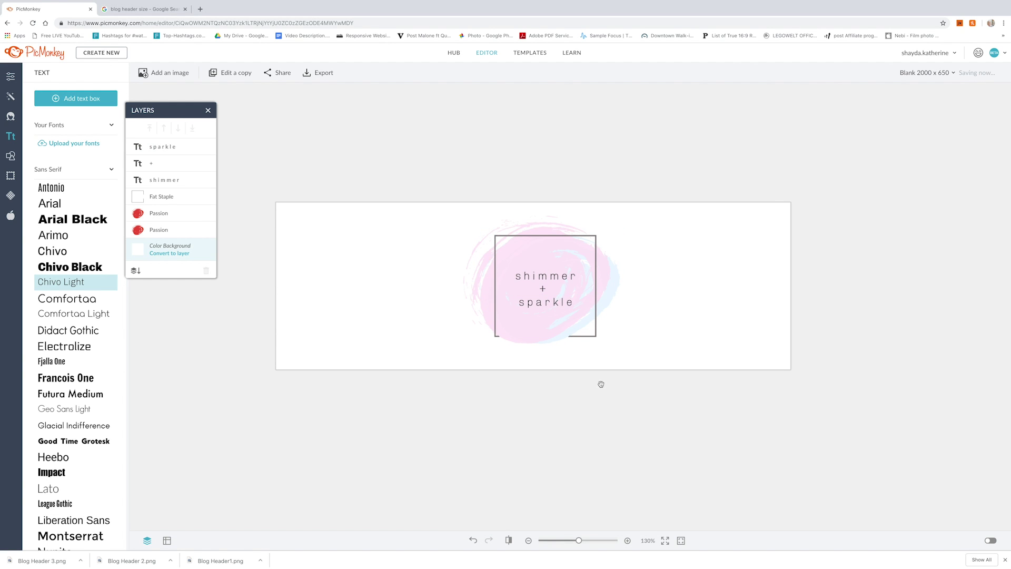
Move the three text lines together slightly upward to centre them in the square frame.
click(523, 275)
shift+click(542, 288)
shift+click(545, 301)
drag(545, 295, 544, 292)
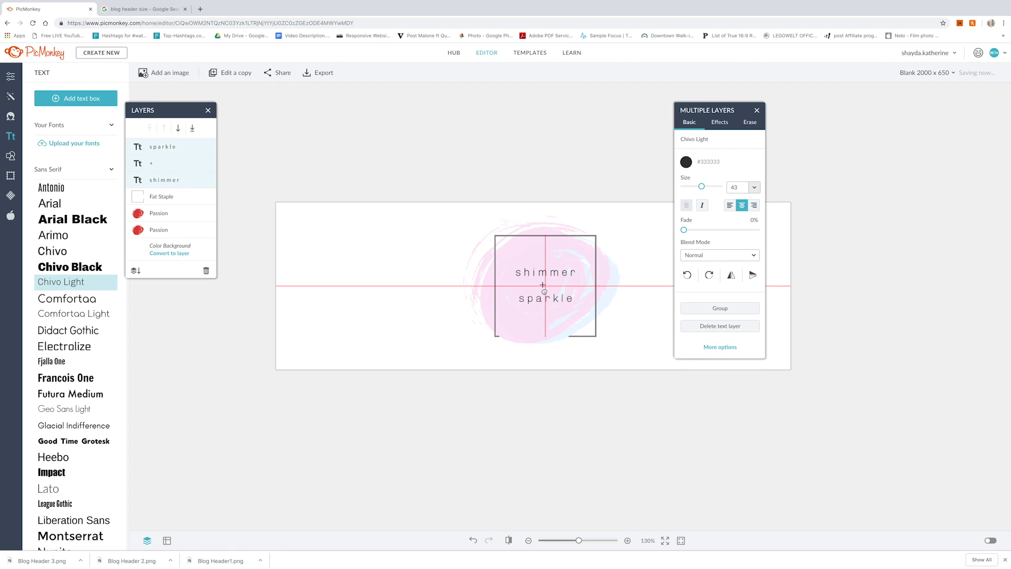
click(575, 377)
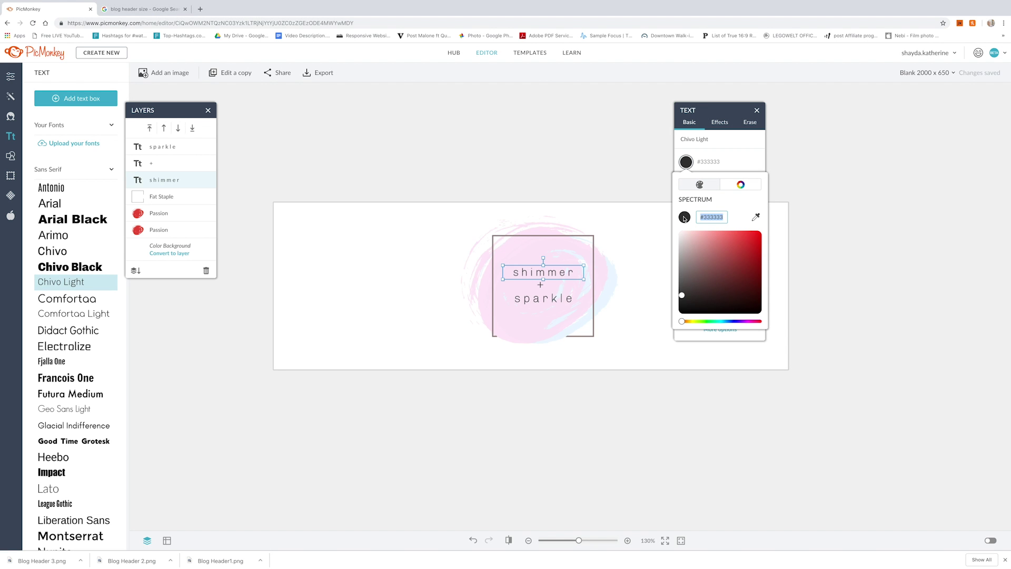
Recolour the "+" and "sparkle" text lines to #988686.
click(540, 284)
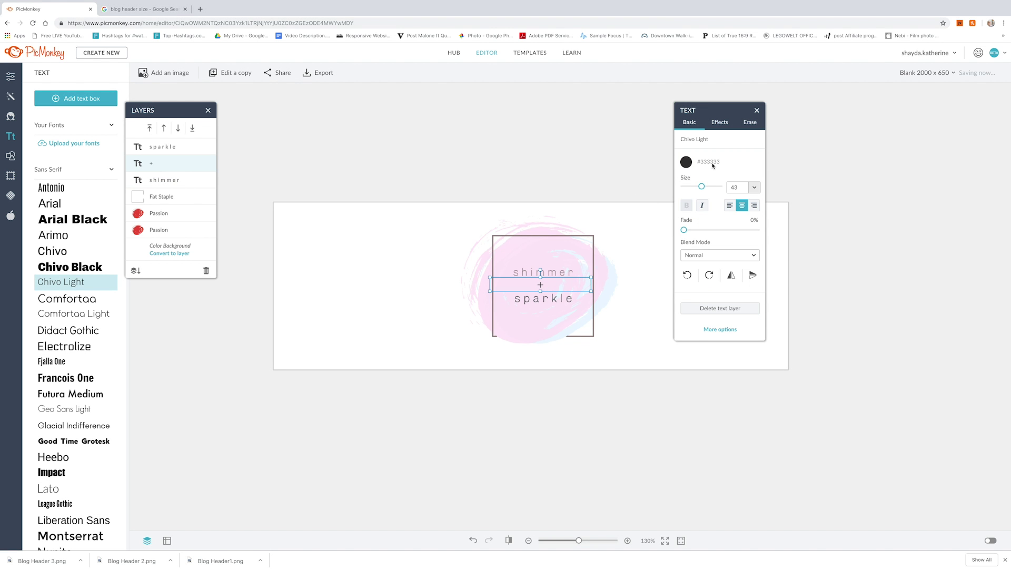
click(686, 162)
click(548, 299)
click(715, 163)
text(#988686)
click(854, 163)
click(756, 111)
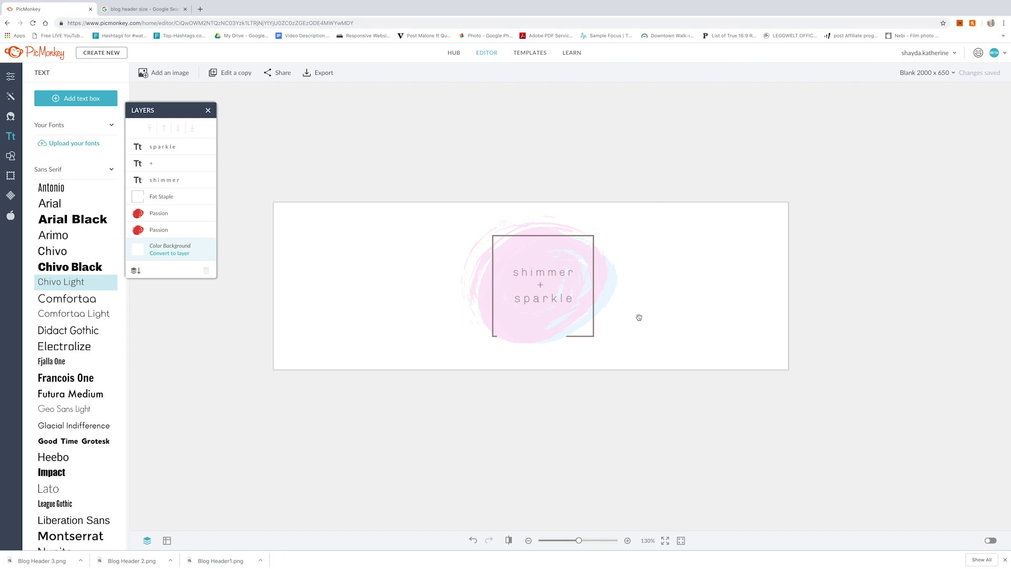
Add the four-pointed North Star graphic, shrink it and place it near the frame's lower left corner.
click(10, 156)
scroll(78, 267, down, 1)
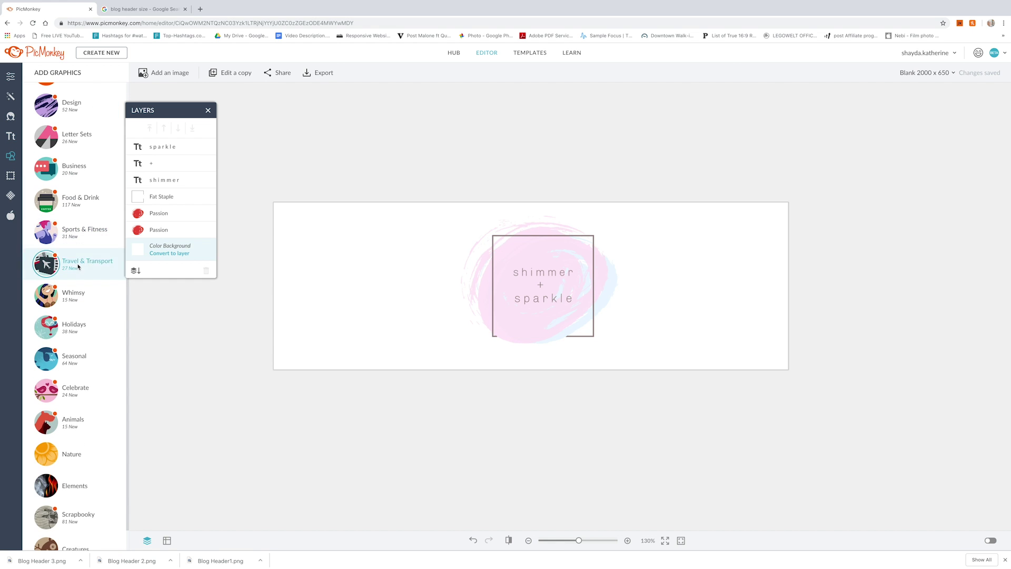
click(79, 323)
scroll(79, 323, down, 20)
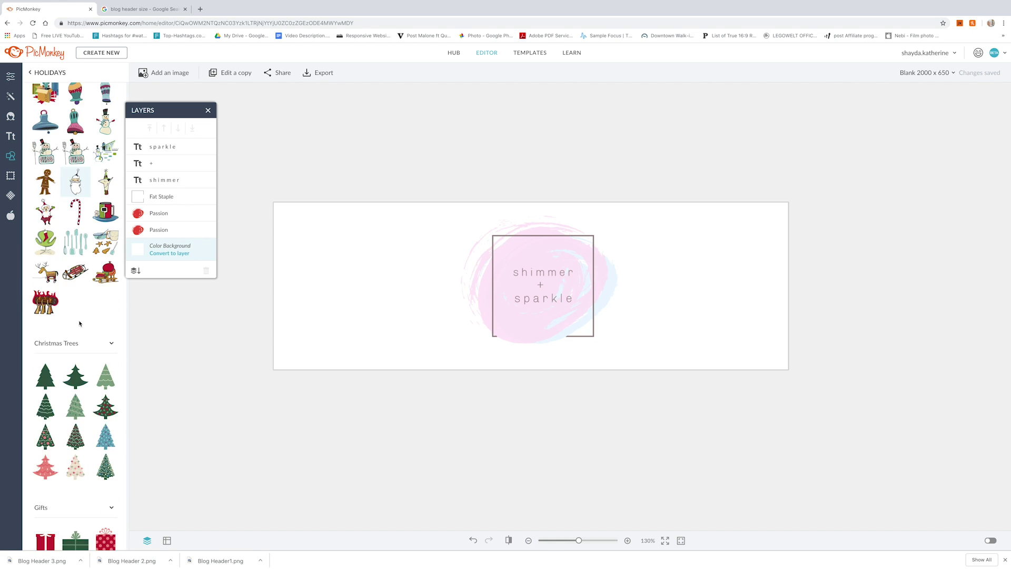
scroll(80, 324, down, 20)
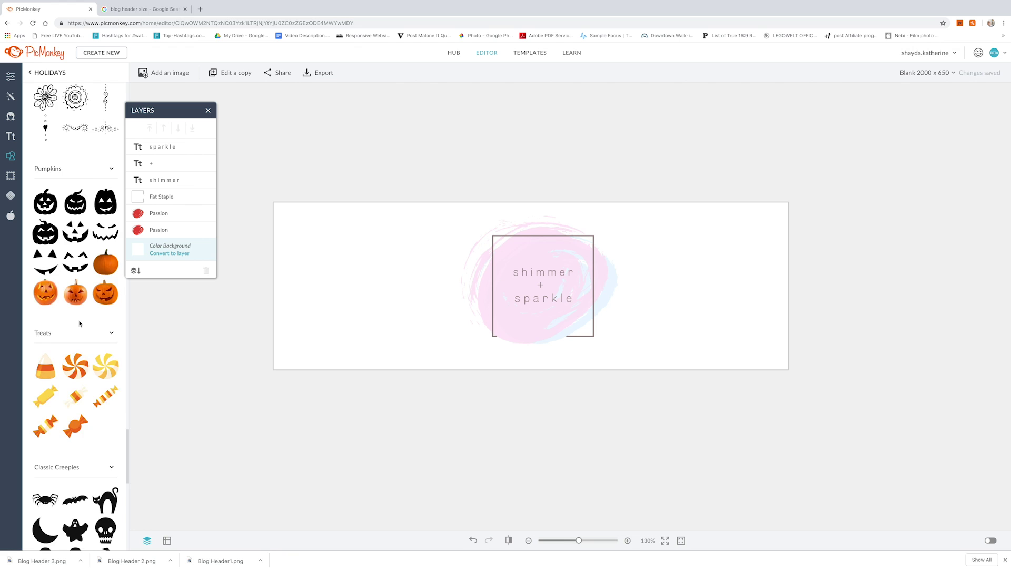
click(31, 74)
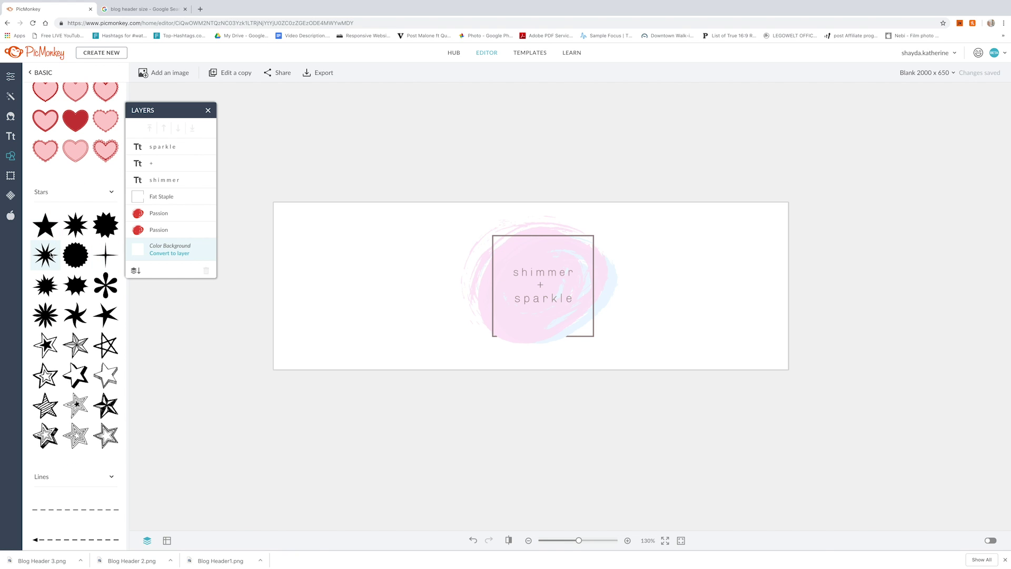
click(106, 255)
drag(568, 259, 519, 303)
Recolour the star to #988686, tilt it and move it to the brush circle's left edge.
click(688, 143)
double_click(711, 198)
text(#988686)
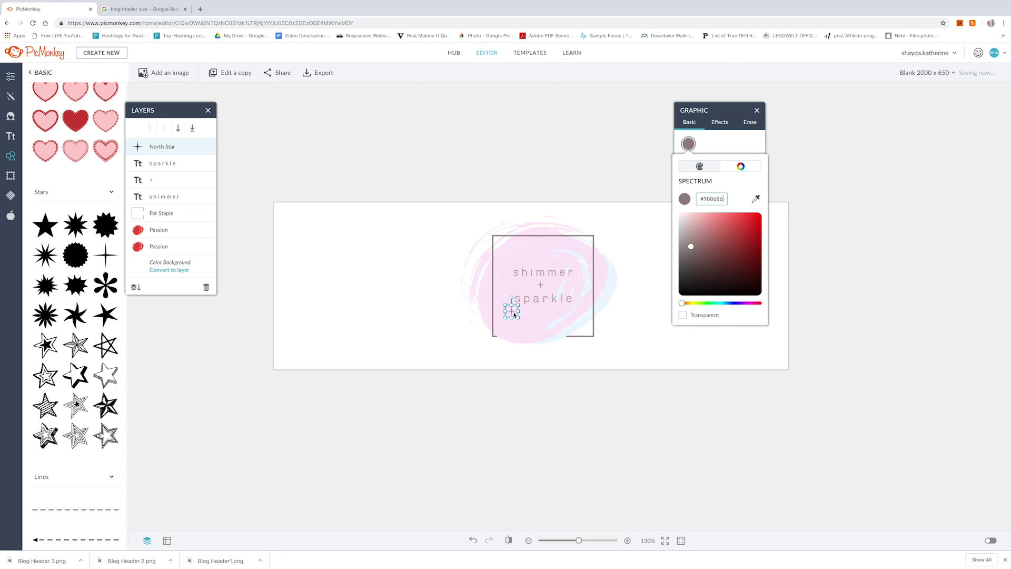
drag(513, 302, 461, 344)
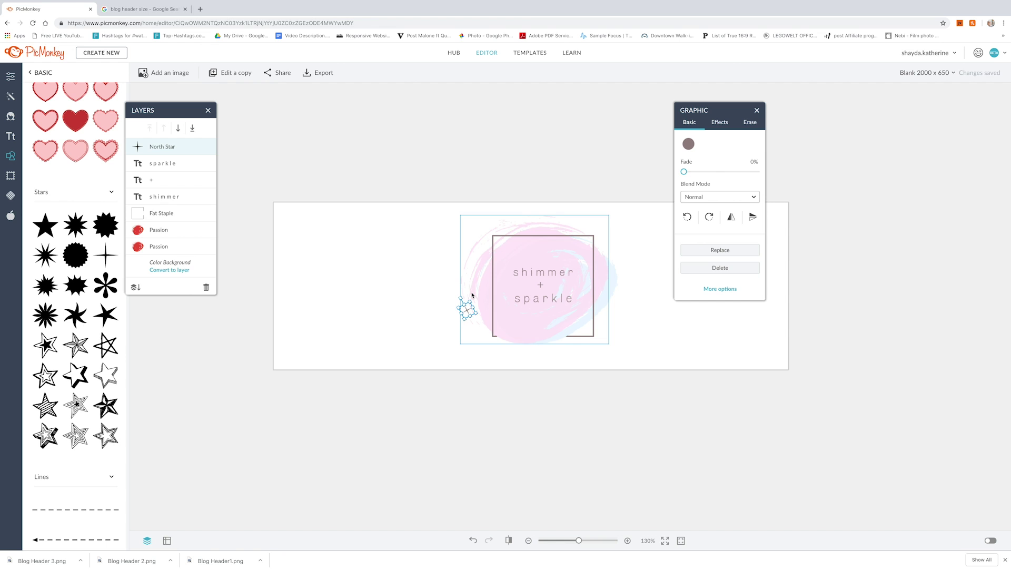
Duplicate the tilted star until six stars are scattered around both sides of the brush circles.
key(super+d)
drag(482, 327, 469, 235)
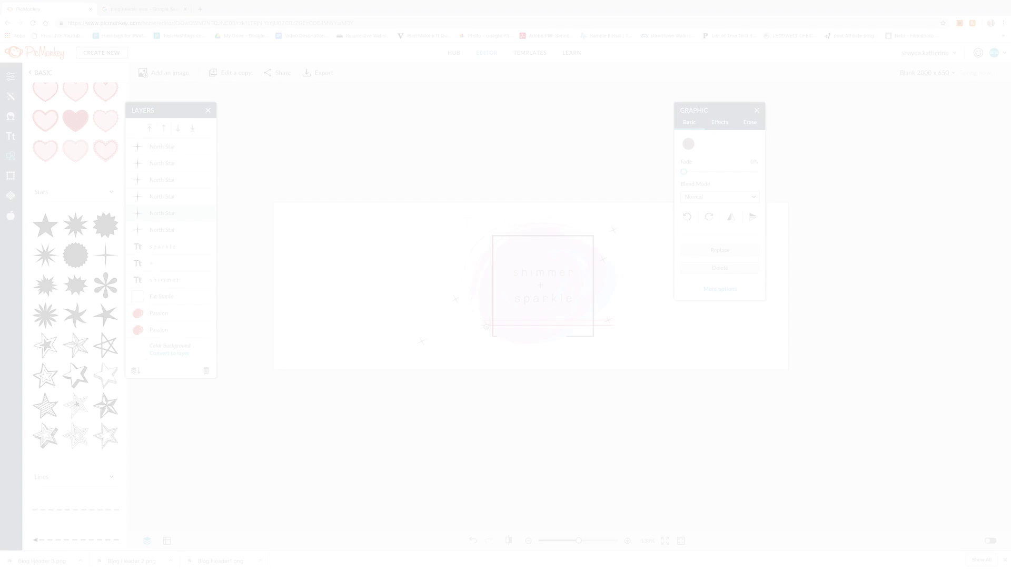
click(421, 341)
drag(454, 297, 448, 289)
drag(605, 320, 618, 314)
drag(613, 229, 618, 228)
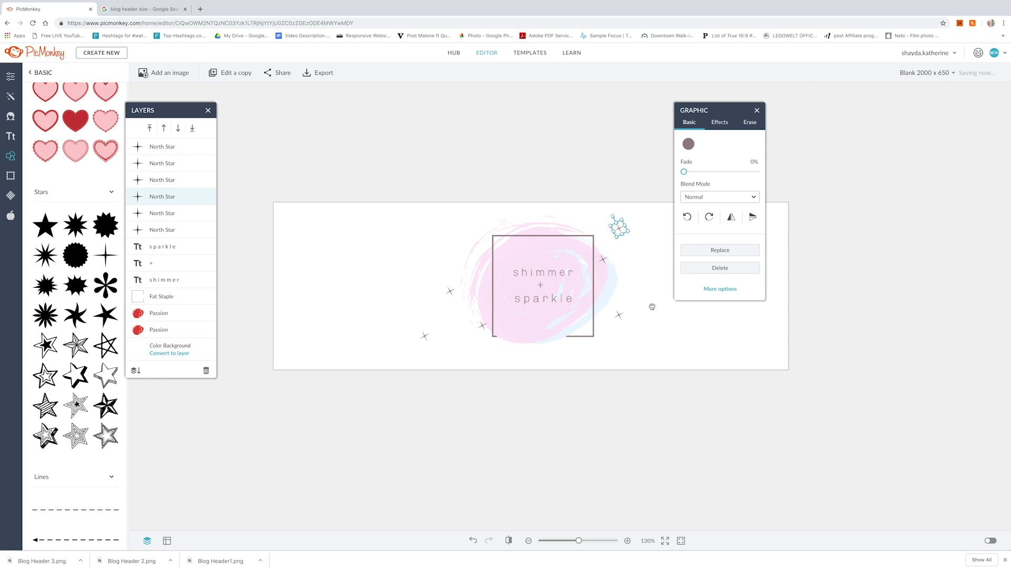
click(673, 350)
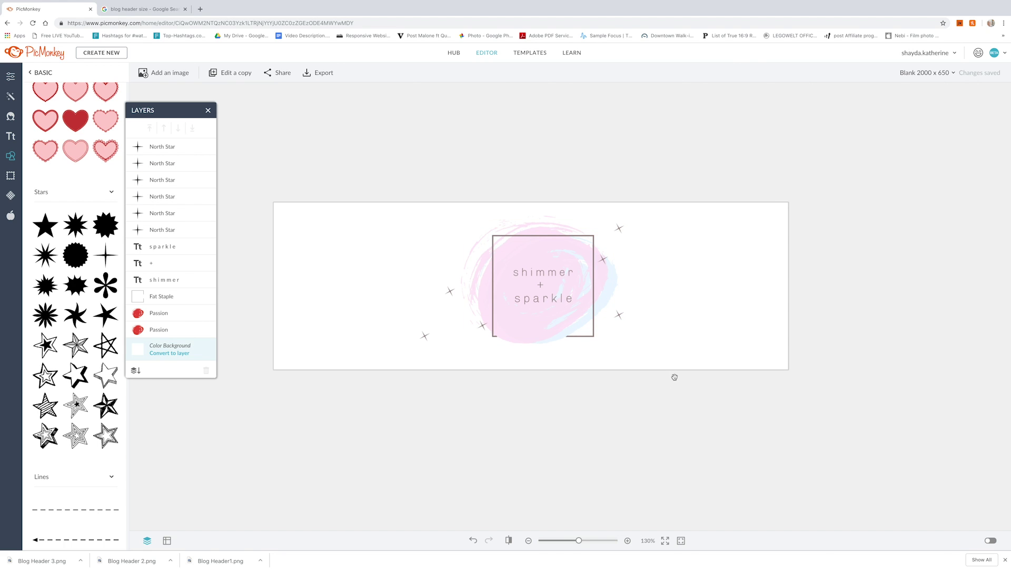
Place one more star copy to the right of the brush circles and export the header as blog header 4.png.
drag(481, 325, 646, 284)
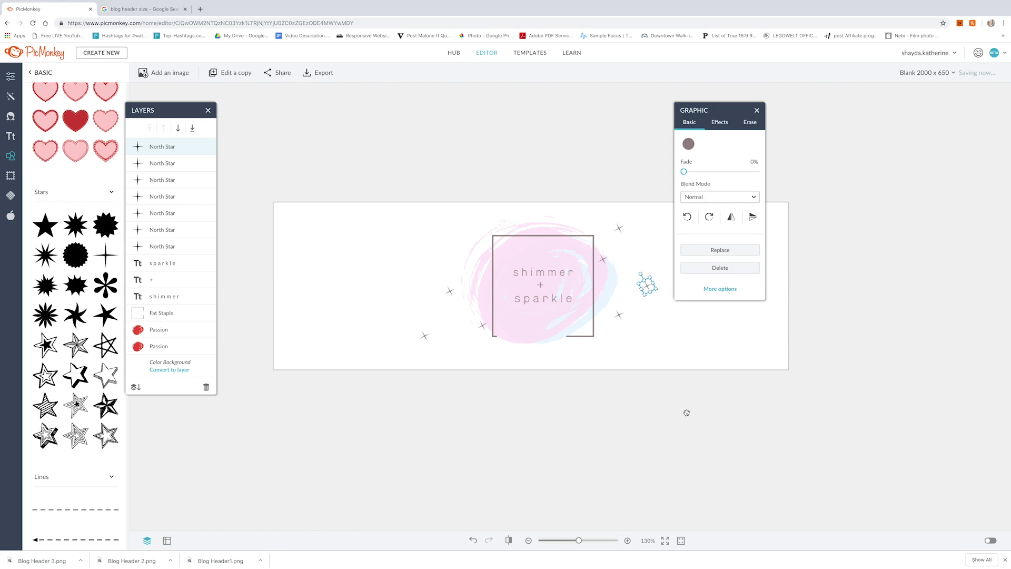
click(686, 412)
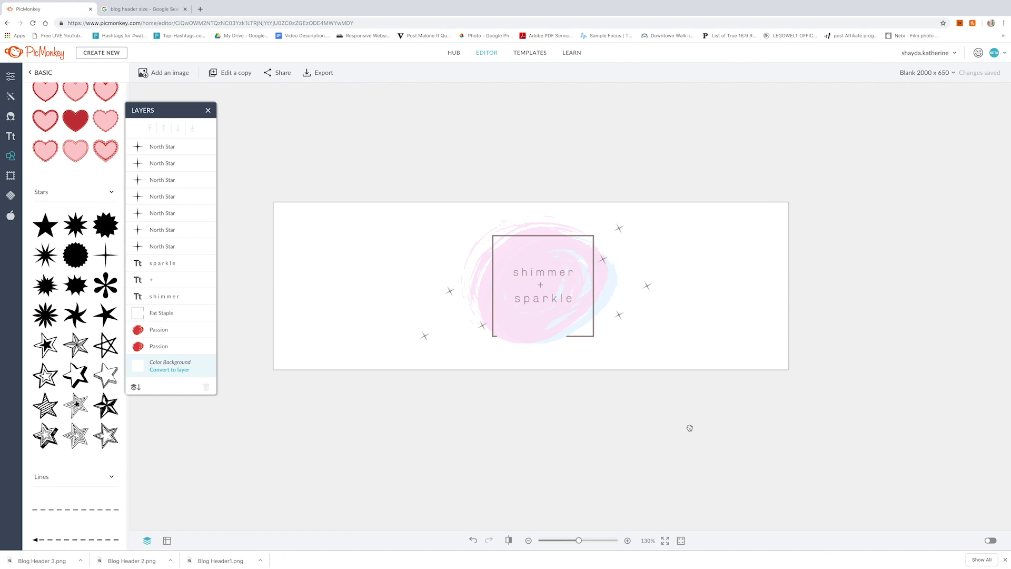
click(323, 73)
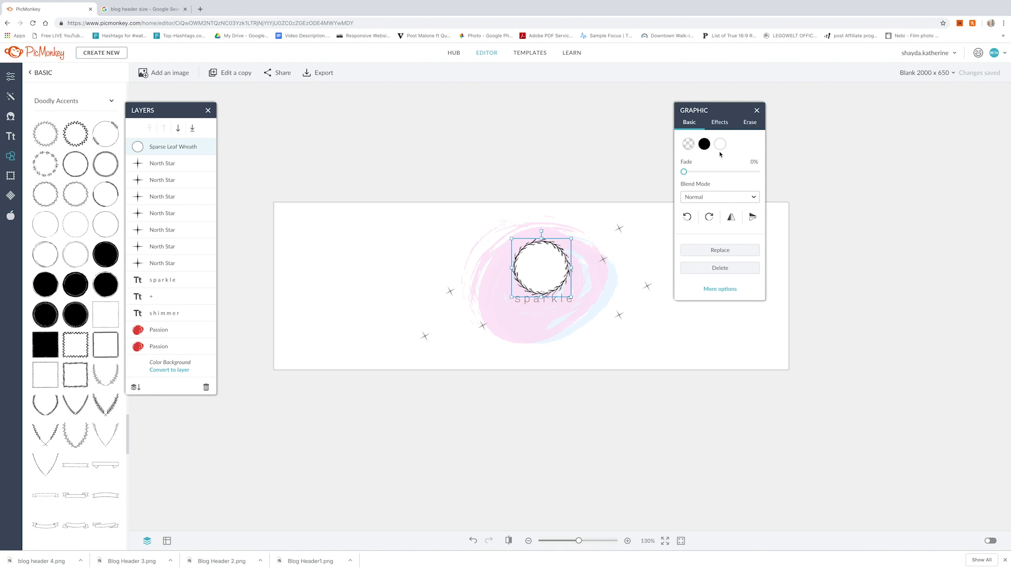
Make the wreath's white centre fill transparent and enlarge the wreath around the text.
click(692, 145)
click(521, 279)
drag(571, 296, 589, 257)
Delete the blue brush circle, keeping the pink one, and enlarge the wreath so it is centred on the text.
click(612, 281)
key(Delete)
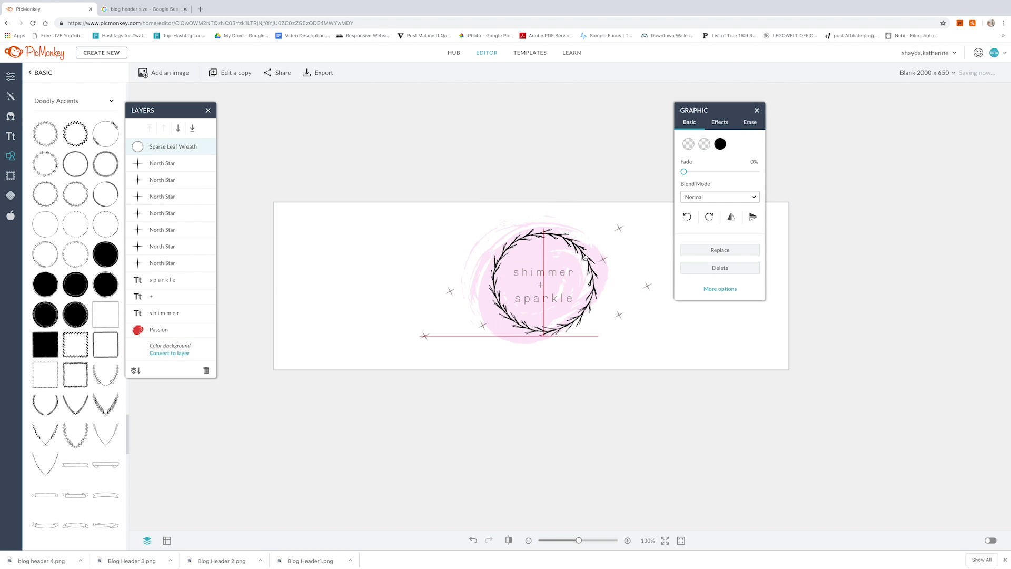
drag(489, 336, 478, 346)
drag(577, 255, 580, 252)
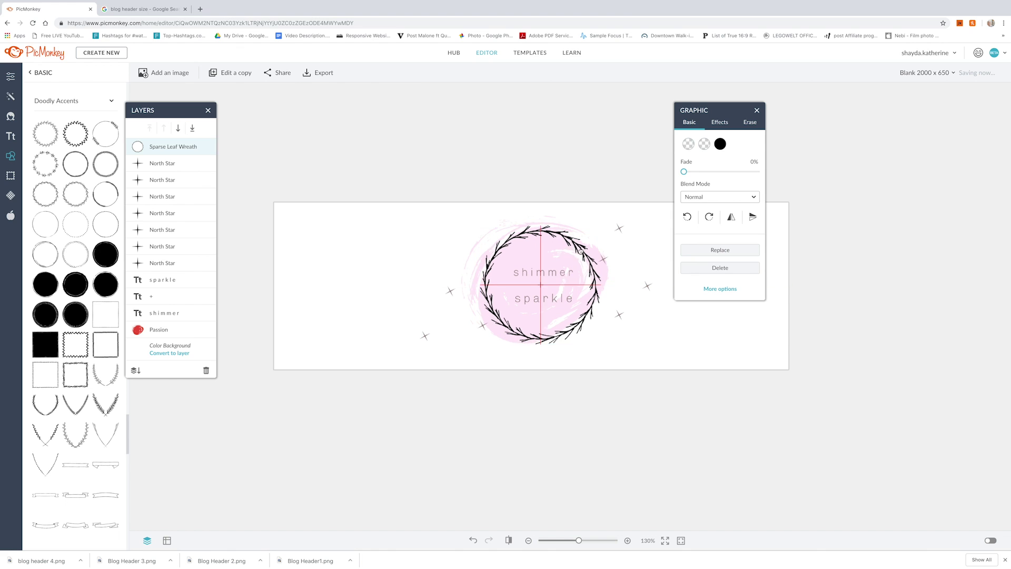
Delete all seven North Star graphics scattered around the brush circle.
click(450, 292)
shift+click(426, 335)
key(Delete)
click(476, 330)
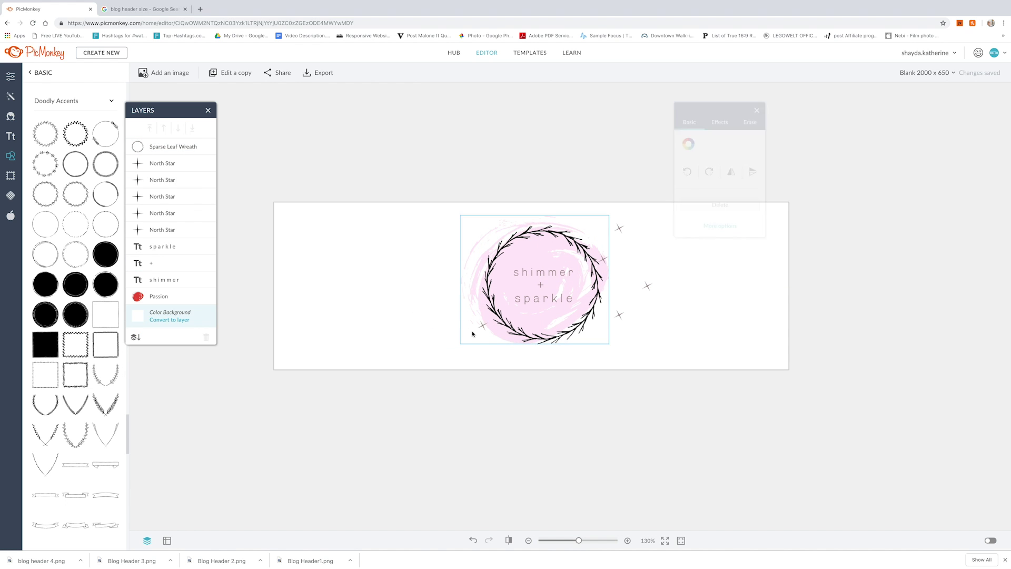
click(481, 326)
key(Delete)
click(619, 228)
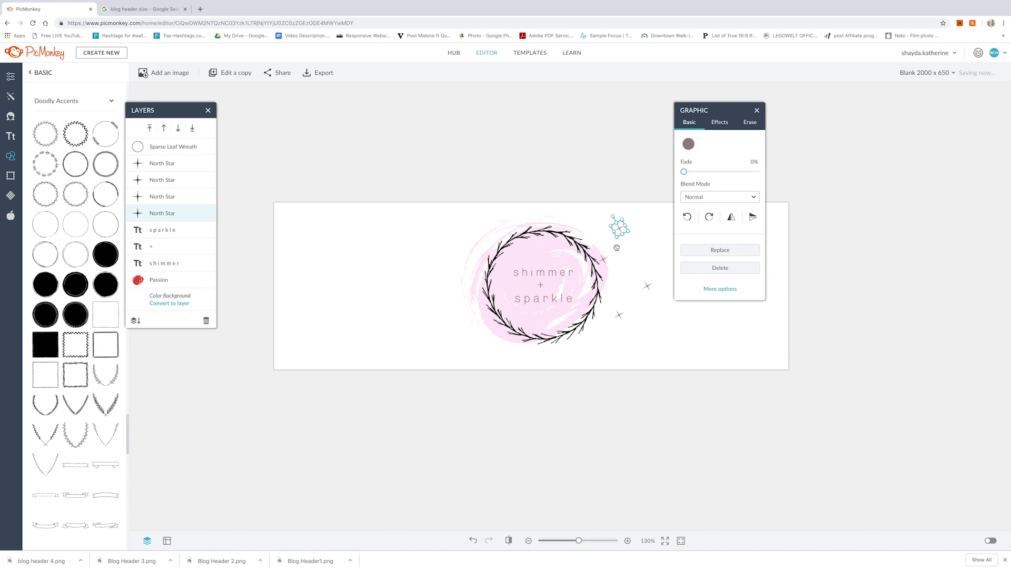
key(Delete)
click(603, 259)
key(Delete)
click(647, 286)
key(Delete)
click(618, 314)
key(Delete)
Recolour the leaf wreath from black to a medium grey.
click(602, 276)
click(719, 144)
click(684, 240)
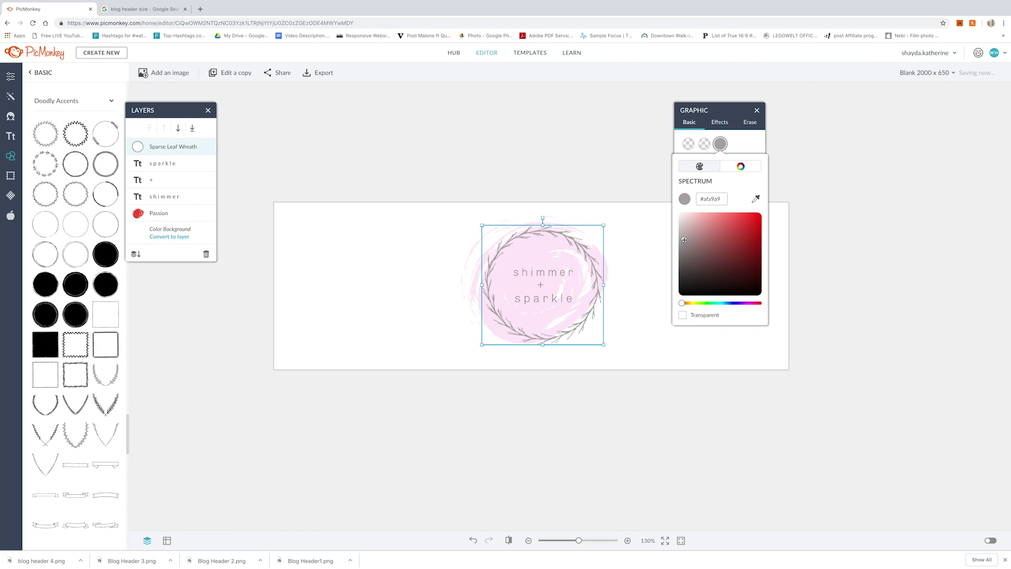
click(526, 252)
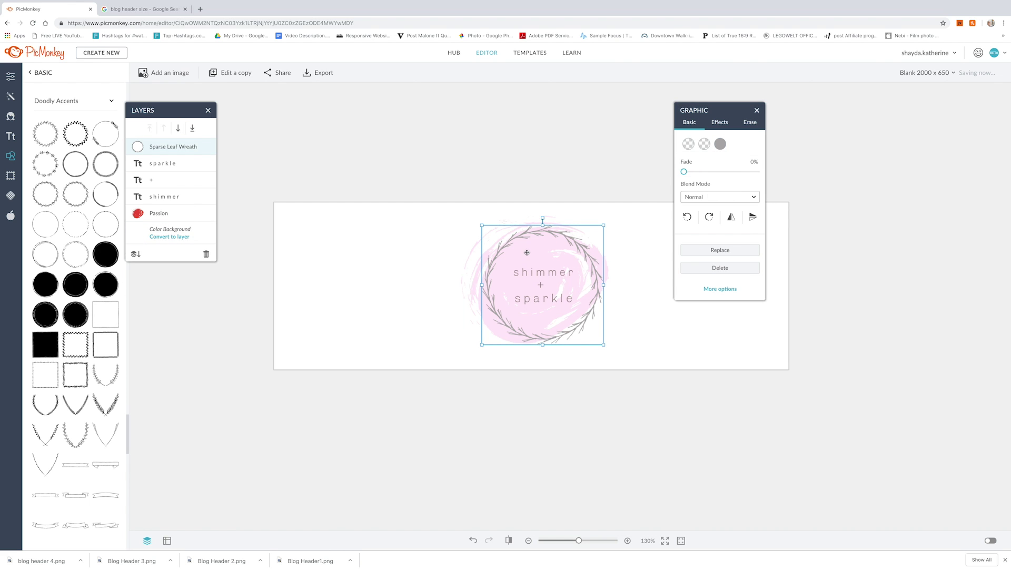
Recolour the pink brush circle to the warm off-white #f4f1ee.
click(473, 289)
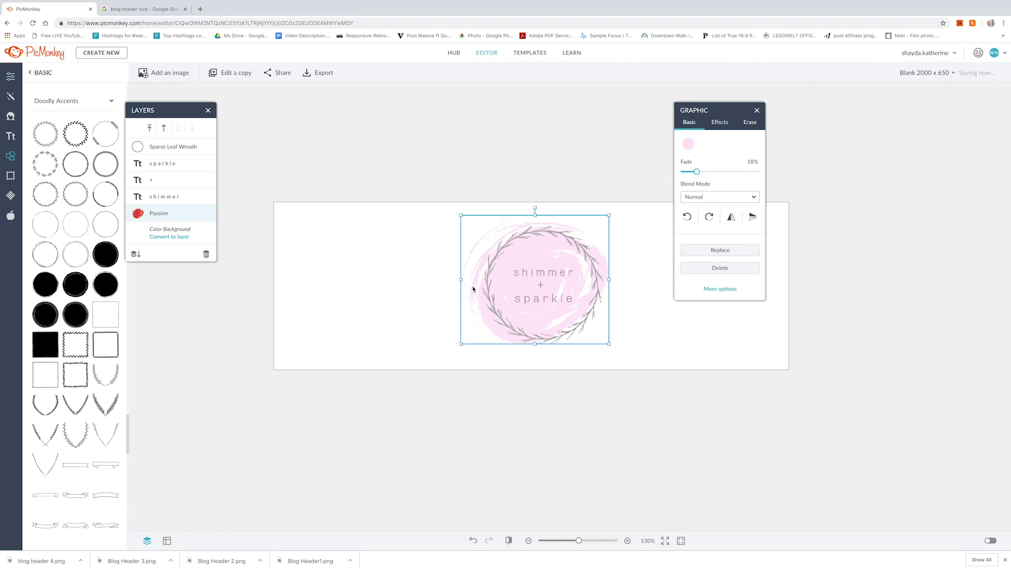
click(688, 144)
drag(685, 220, 701, 218)
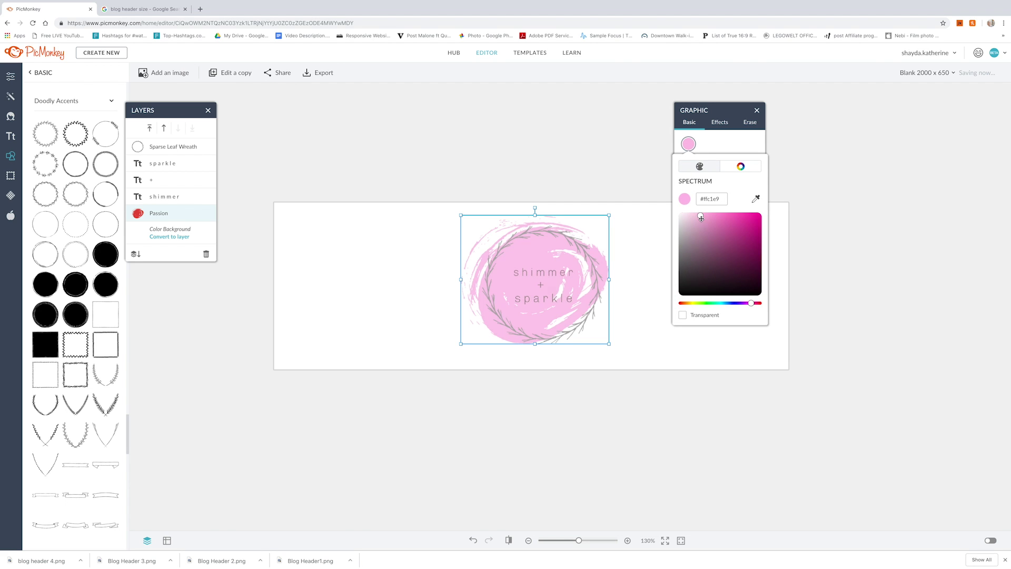
click(688, 303)
click(685, 217)
drag(682, 216, 683, 219)
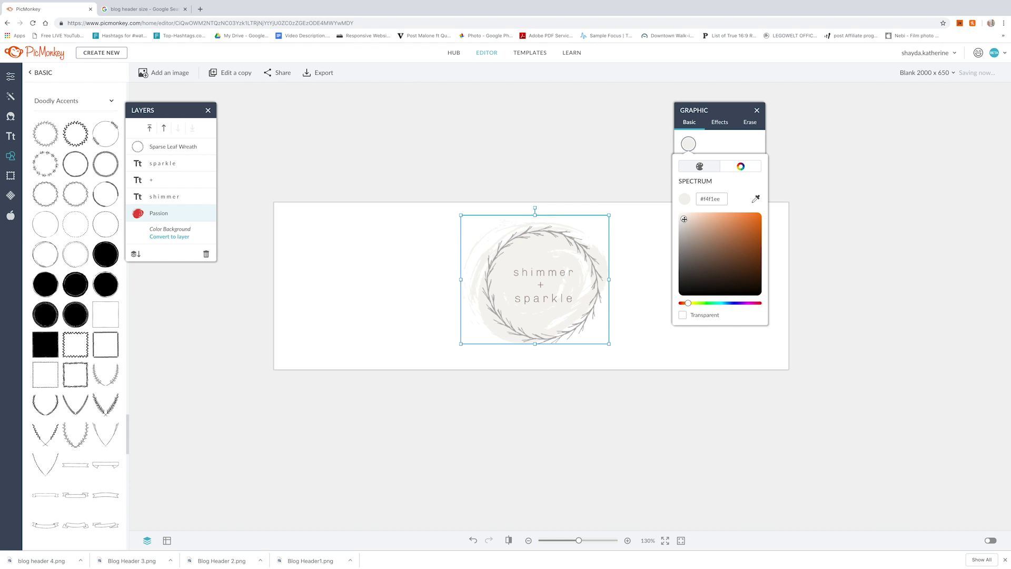
Recolour the leaf wreath dark green and the brush circle behind it light grey #e9e9e9.
click(611, 271)
click(611, 252)
click(720, 144)
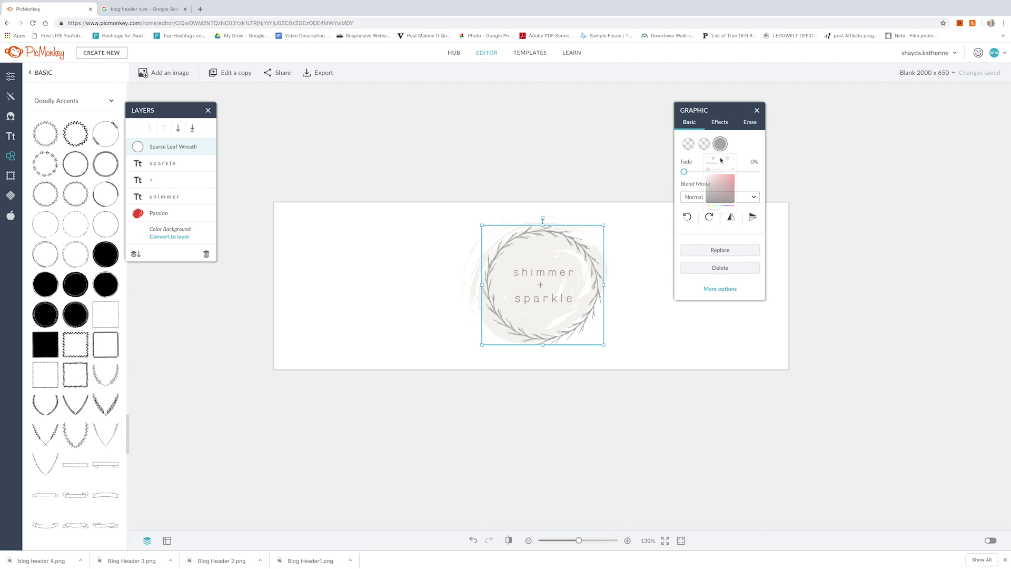
click(705, 302)
click(722, 303)
click(699, 246)
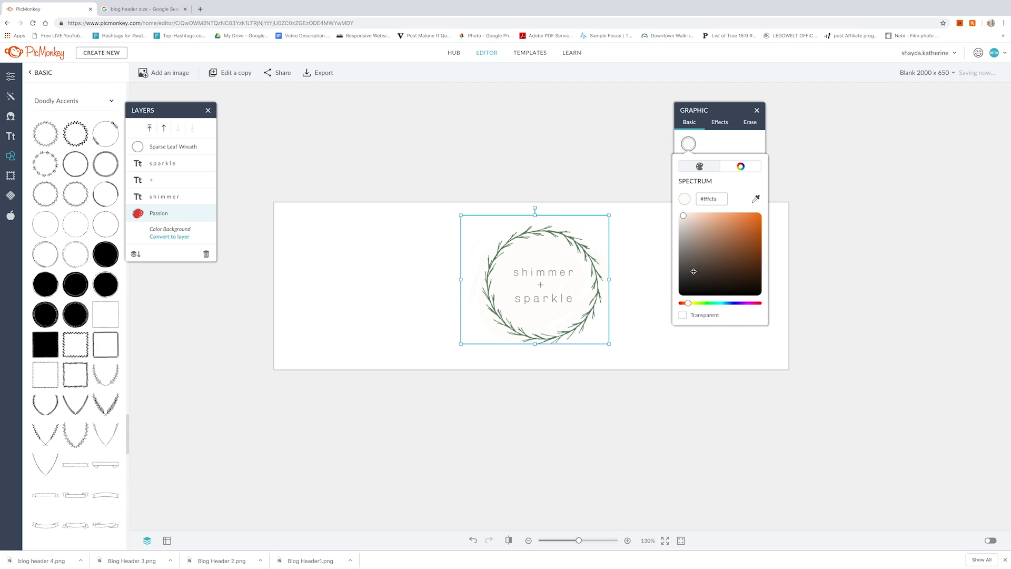
drag(685, 217, 681, 223)
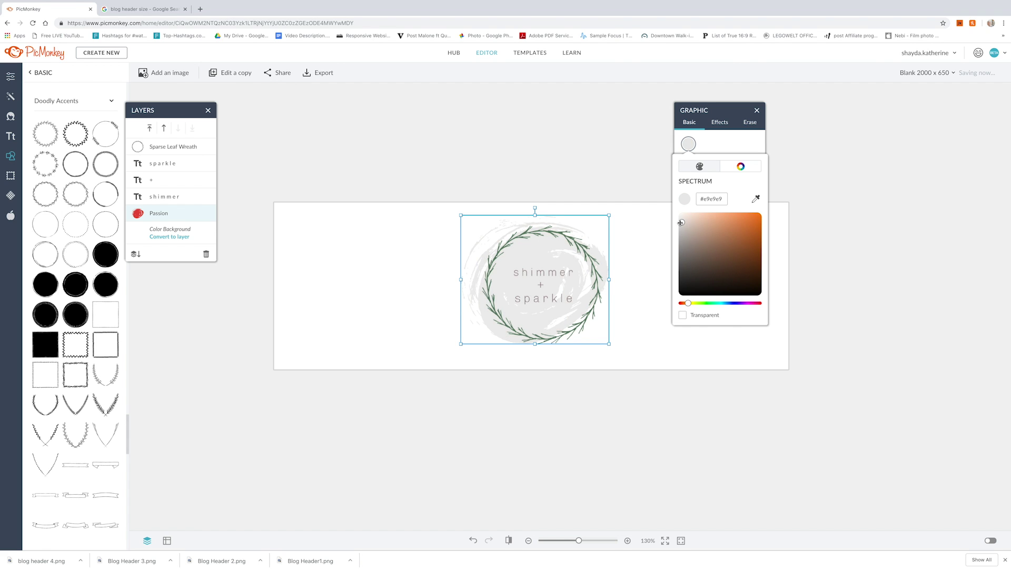
click(639, 242)
Delete the "shimmer", "+" and "sparkle" texts, keeping the wreath, and shift the wreath so it is centred on the brush circle.
click(535, 273)
key(Delete)
click(541, 285)
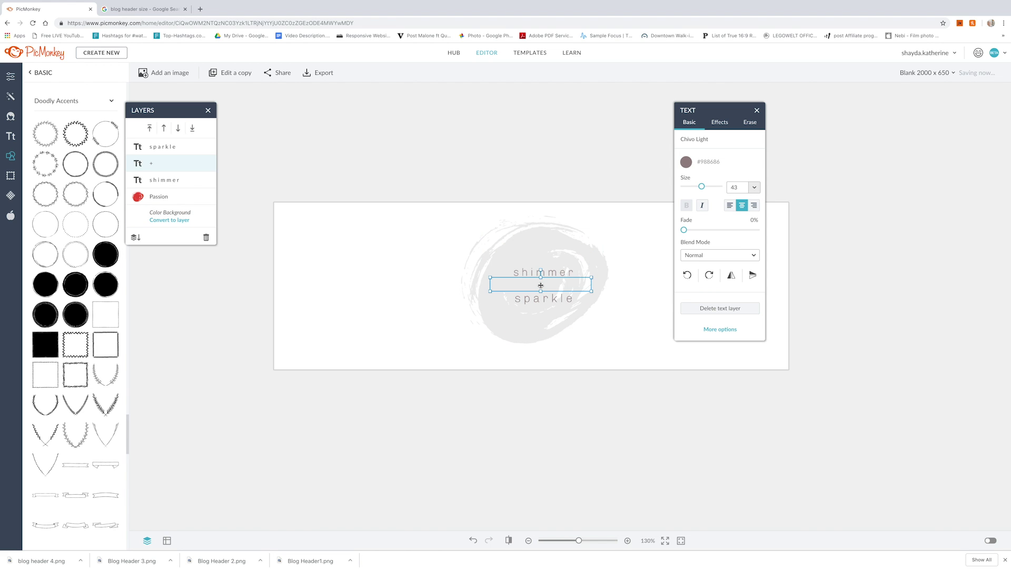
key(ctrl+z)
key(ctrl+z)
key(ctrl+z)
key(ctrl+z)
key(ctrl+z)
drag(462, 274, 579, 258)
click(636, 343)
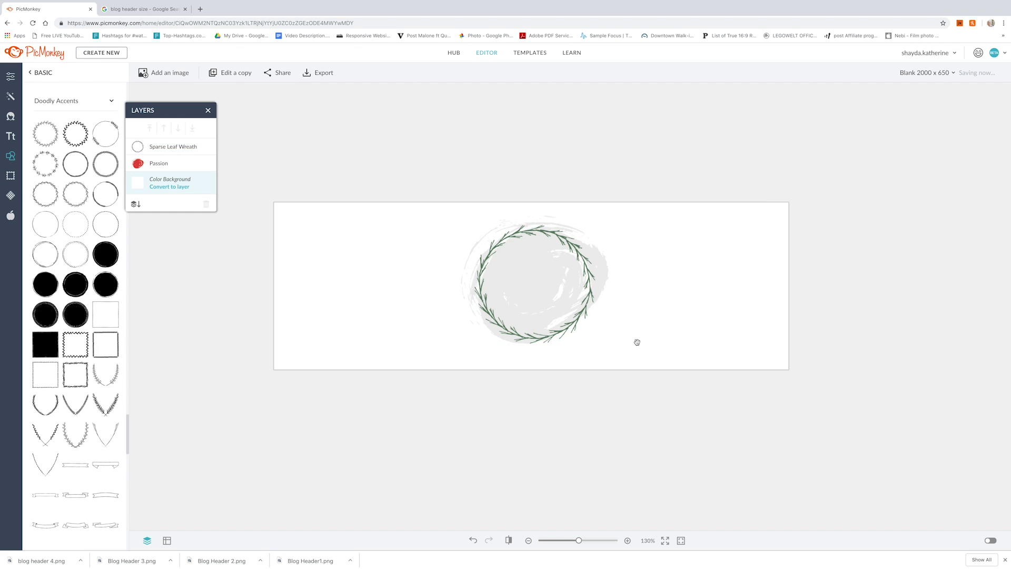
Add a text box reading "olive" in the middle of the wreath.
click(11, 136)
click(75, 98)
click(537, 287)
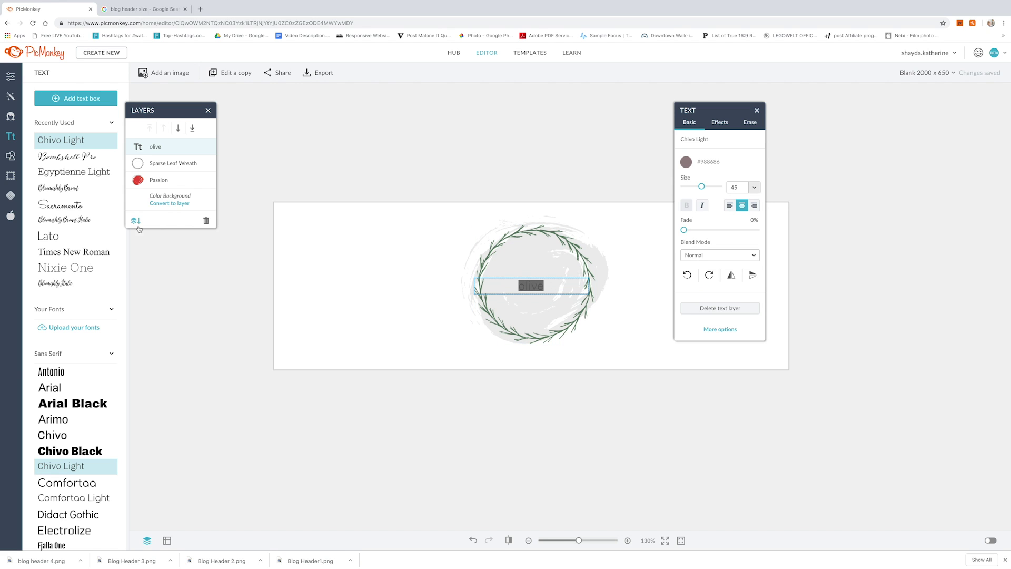
Set the "olive" text in the Bloomishly Italic font and colour it black #000000.
click(67, 219)
scroll(66, 178, down, 20)
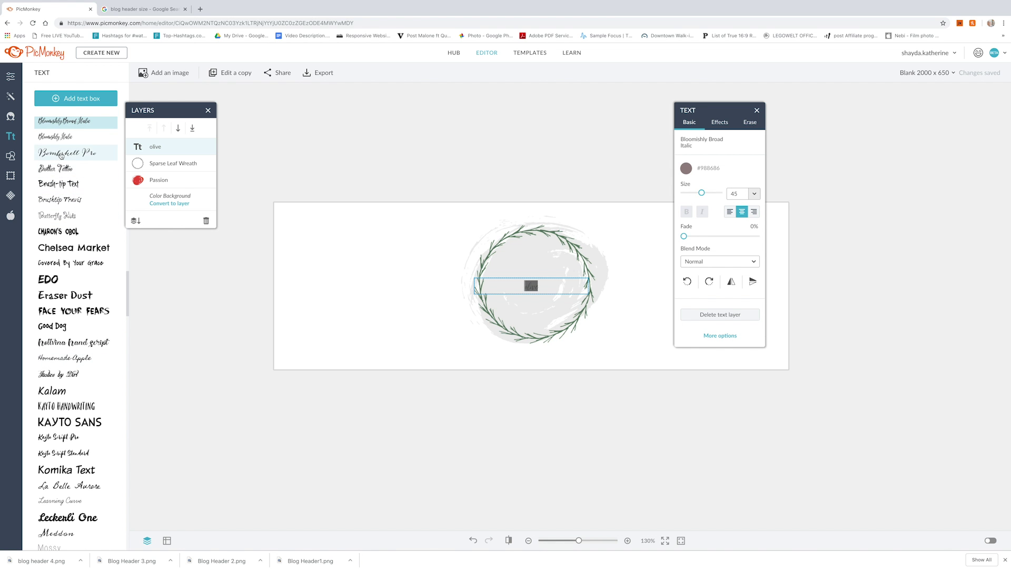
click(56, 136)
click(687, 163)
click(683, 306)
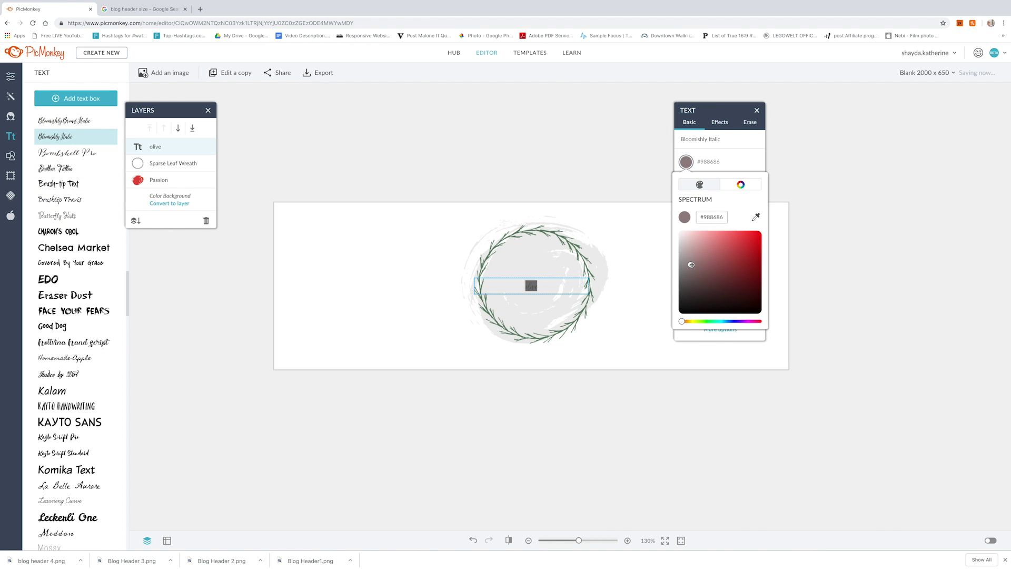
Enlarge the "olive" text until it fills the middle of the wreath and centre it there.
drag(701, 187, 702, 187)
drag(526, 285, 528, 286)
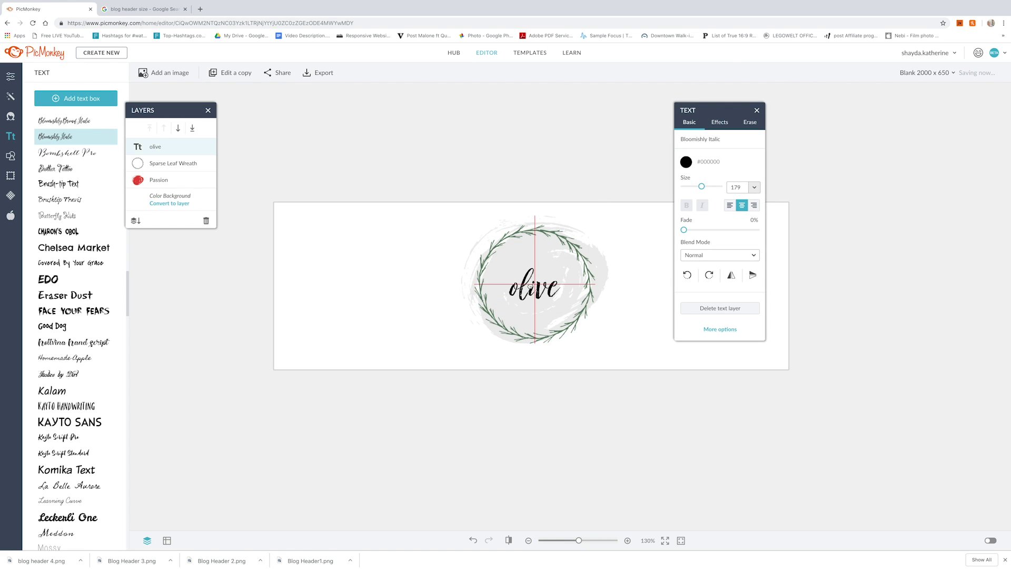
drag(584, 303, 601, 311)
drag(542, 281, 531, 281)
Select the text, wreath and brush circle together and move them to the centre of the canvas.
drag(621, 345, 463, 221)
mouse_move(528, 258)
mouse_down()
mouse_move(536, 268)
mouse_move(525, 264)
mouse_up()
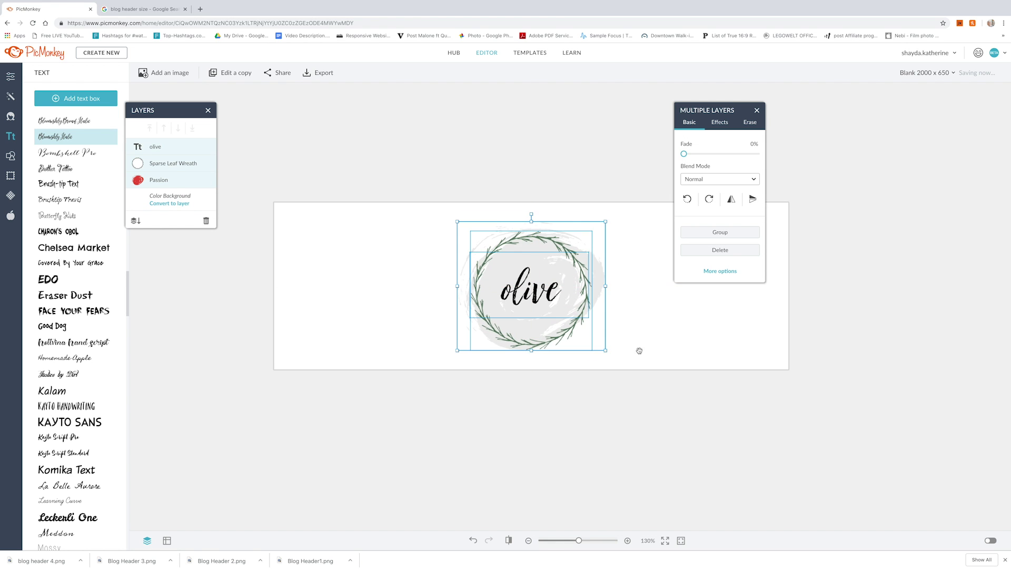
click(645, 353)
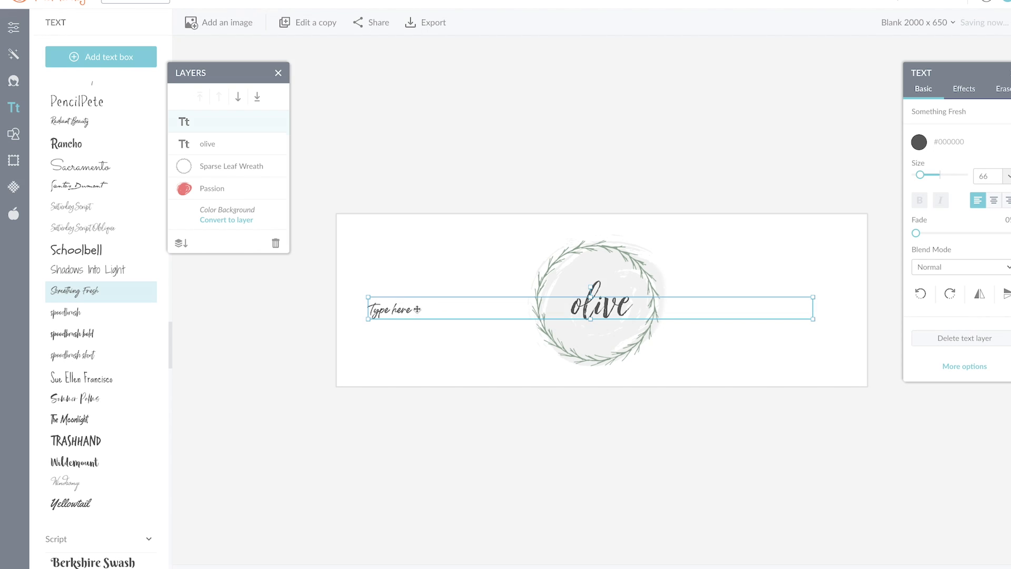
Enter "fresh ideas for fresh food eats!" in the new Something Fresh text box.
click(409, 311)
text(fresh)
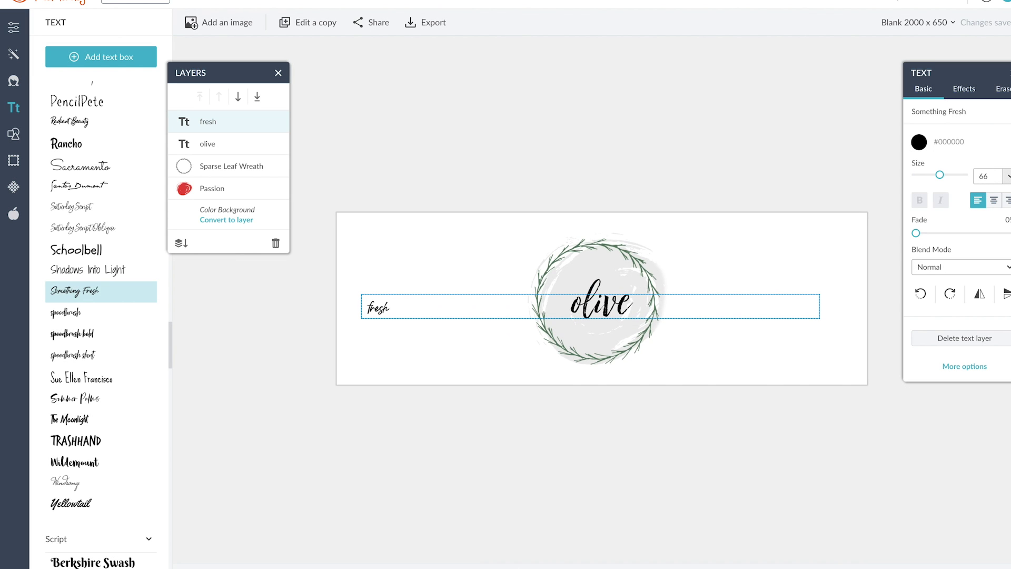
text( ideas for)
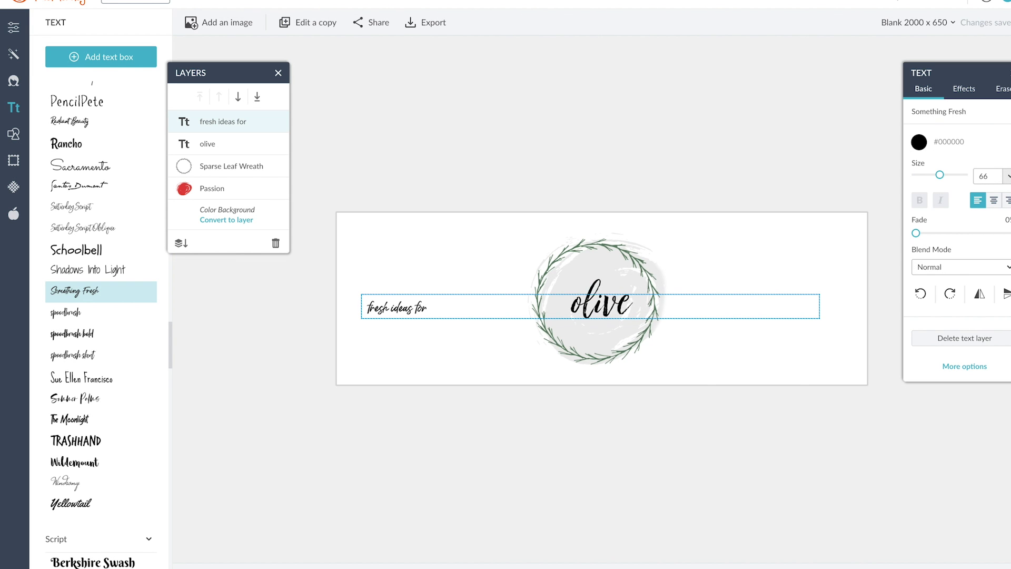
text( fresh food eats!)
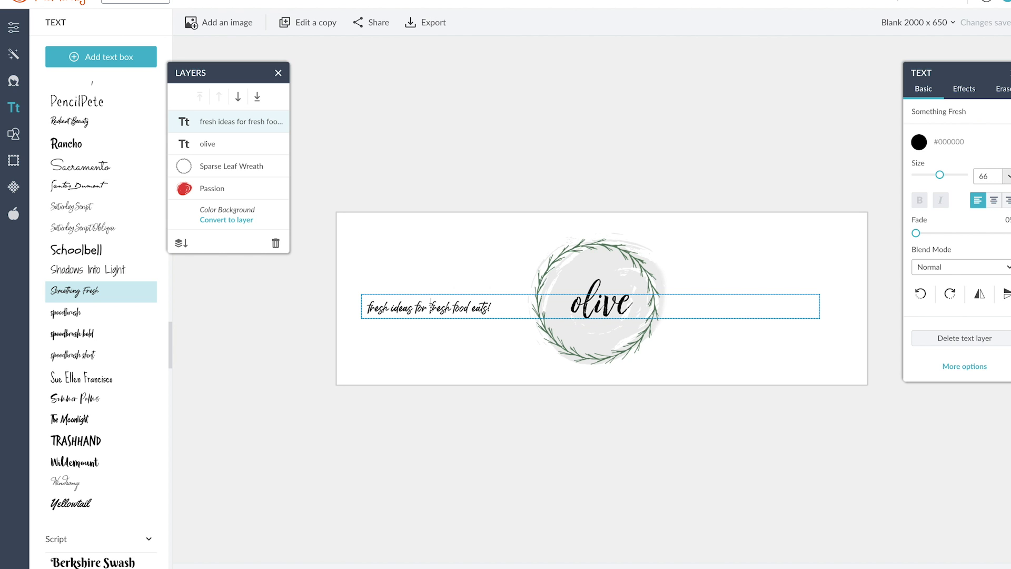
Insert spaces after "fresh ideas for" and move the tagline so its halves flank the wreath.
click(430, 305)
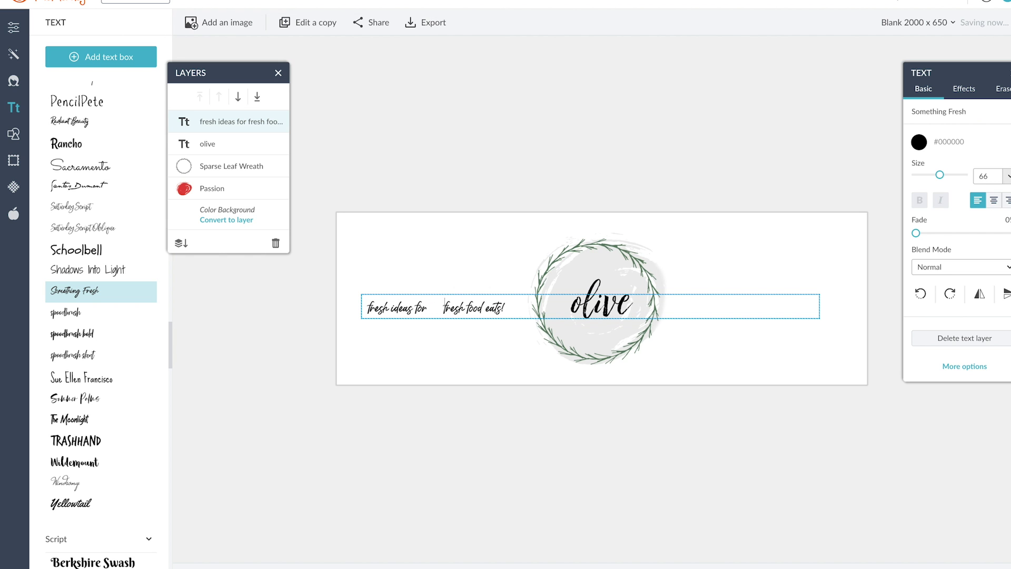
click(425, 284)
drag(423, 308, 519, 302)
click(599, 298)
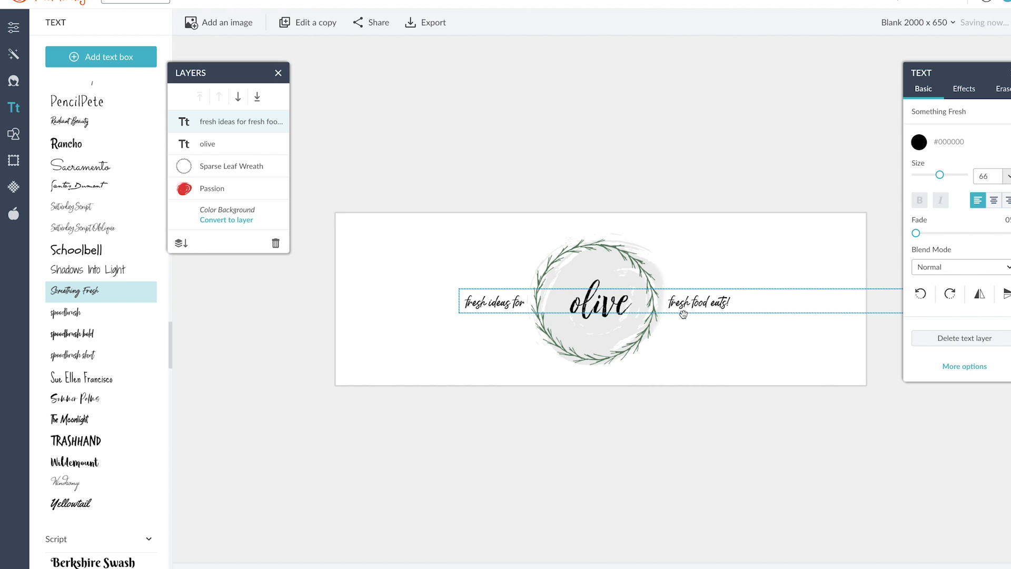
Tighten the tagline's gap around the wreath and enlarge the tagline to size 84.
click(736, 268)
drag(697, 302, 699, 306)
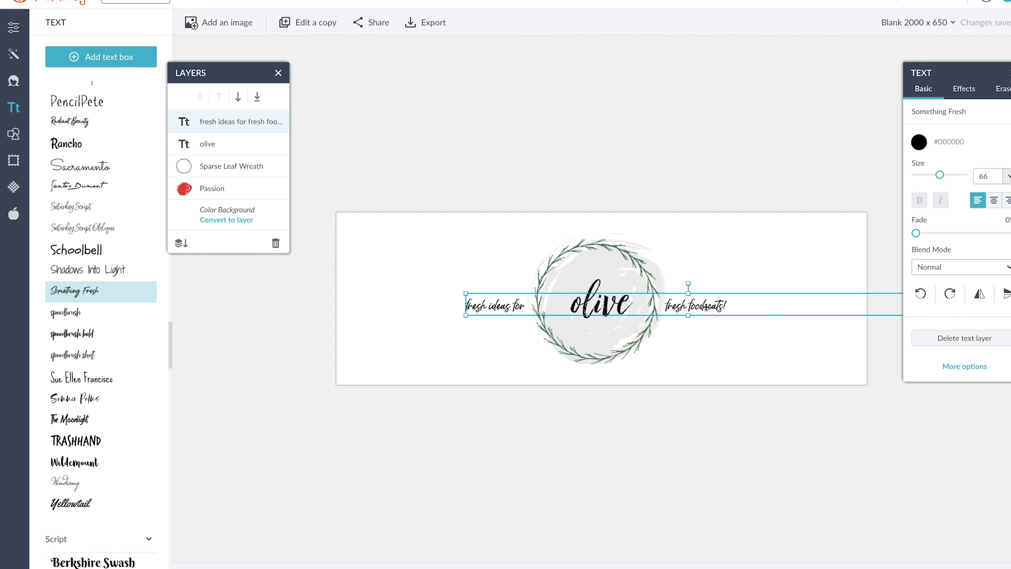
click(747, 429)
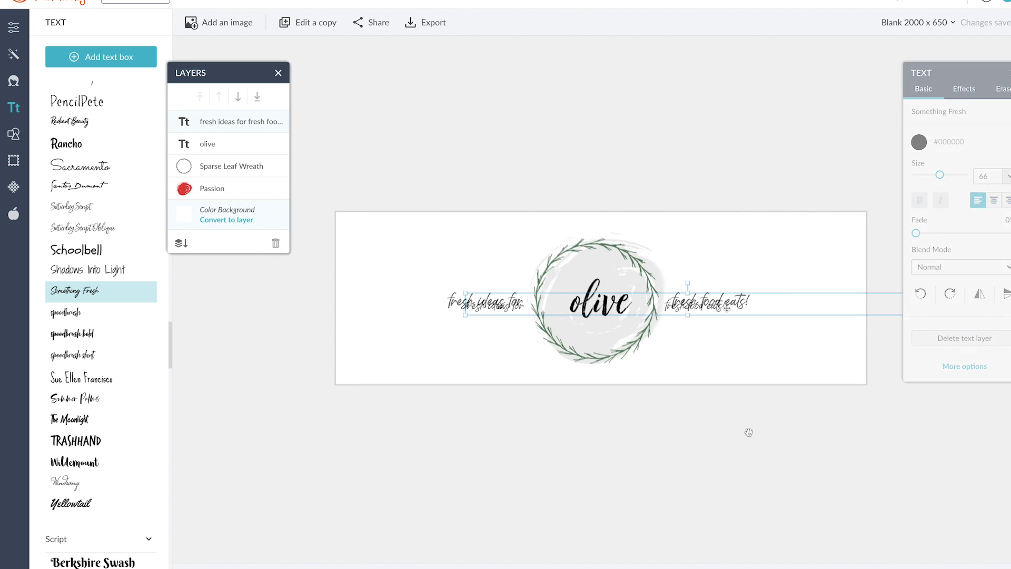
Replace "food eats!" in the tagline with "+ easy meals".
click(743, 300)
drag(750, 301, 703, 302)
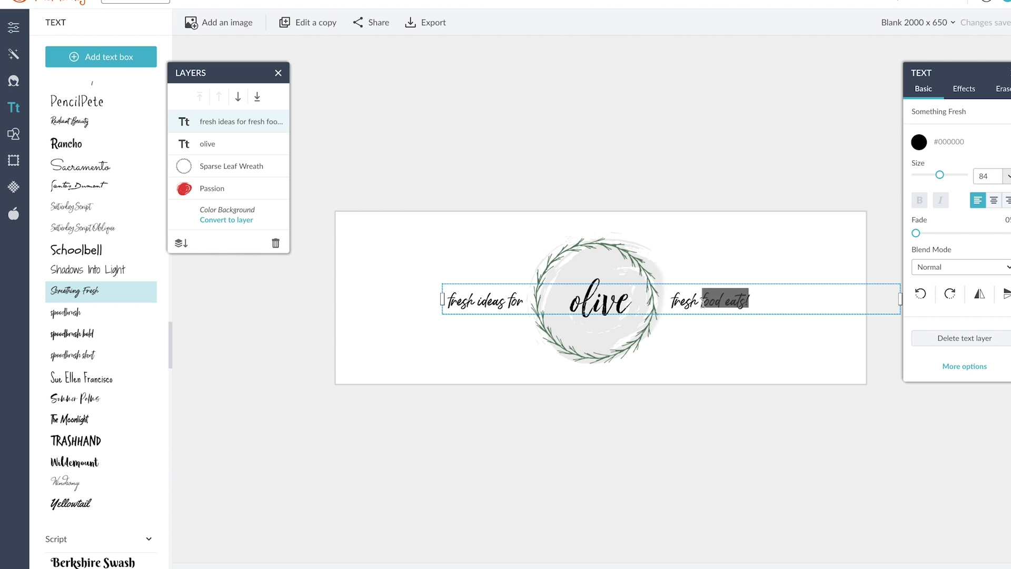
text(+ easy meals)
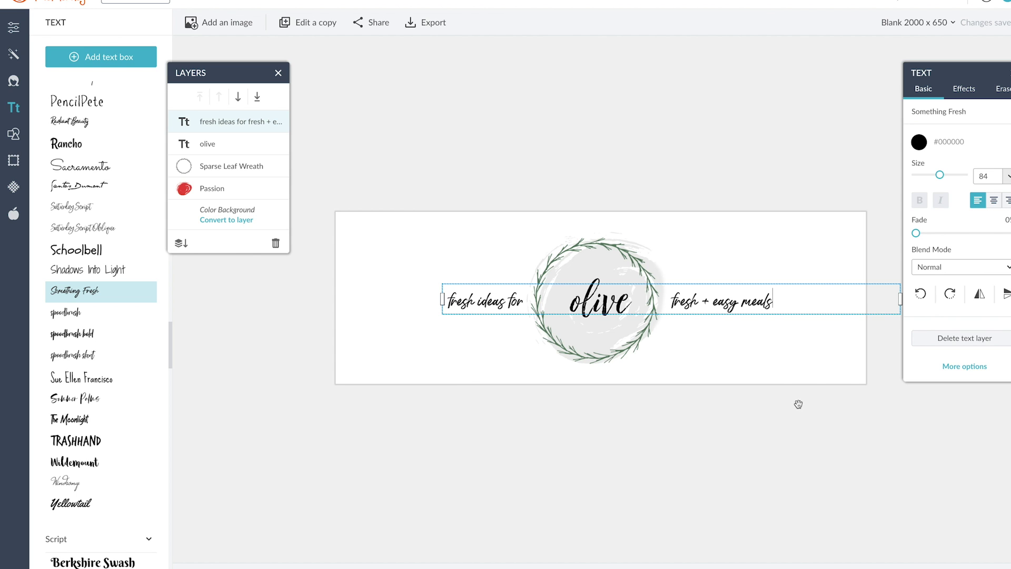
click(655, 66)
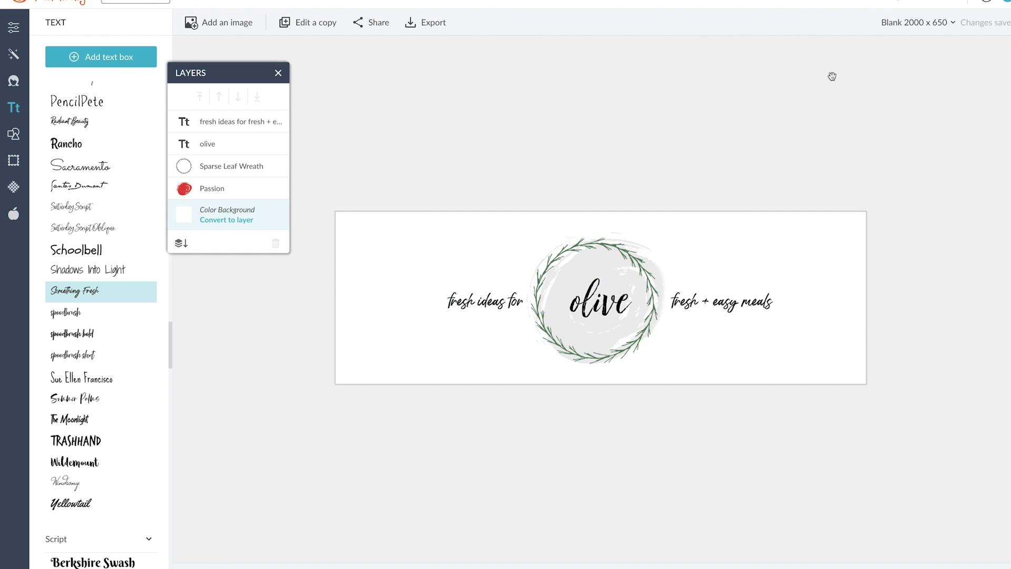
Export the olive wreath header to the computer as a 2000 × 650 px PNG.
click(436, 22)
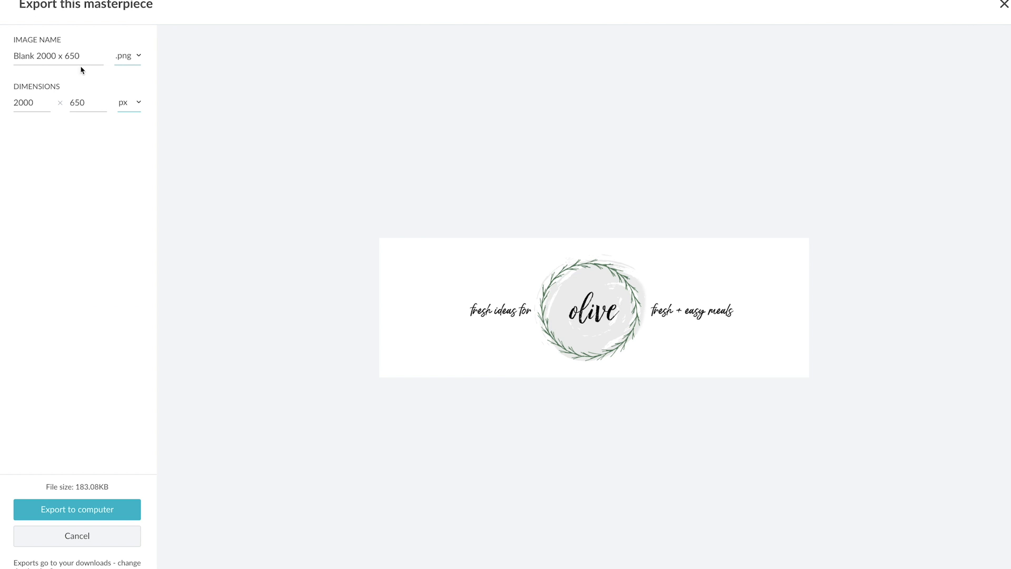
click(86, 510)
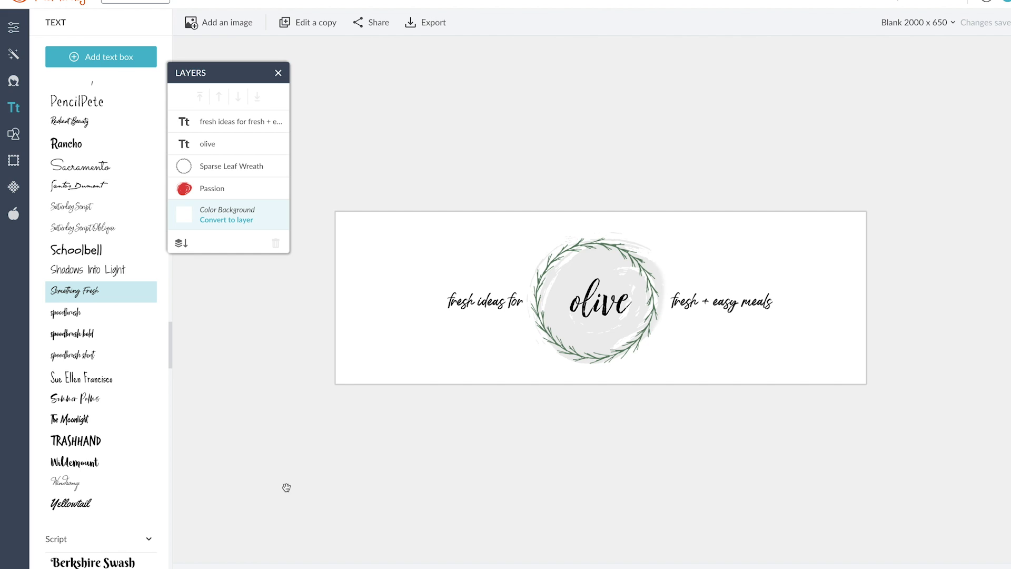